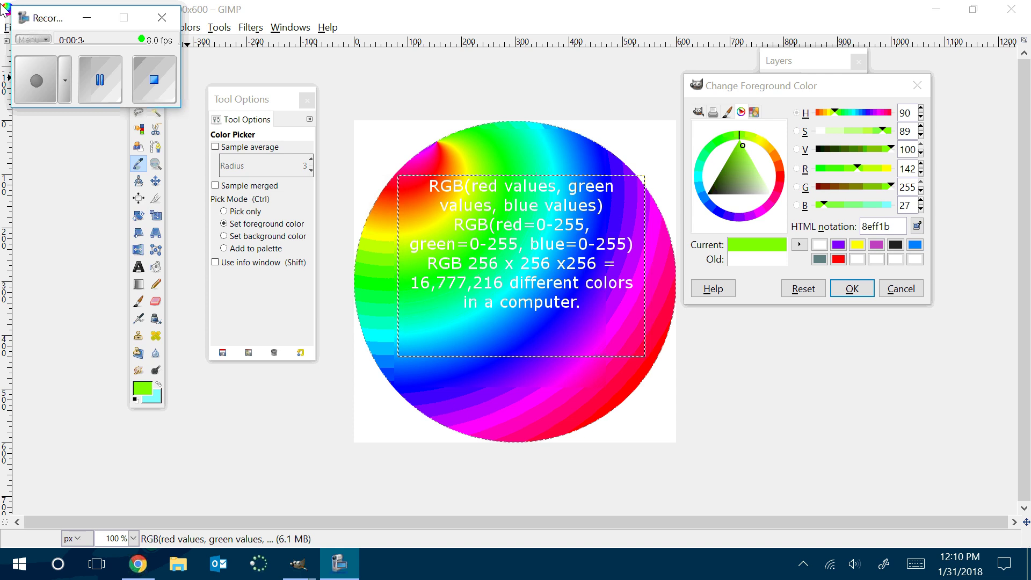
left_click(91, 21)
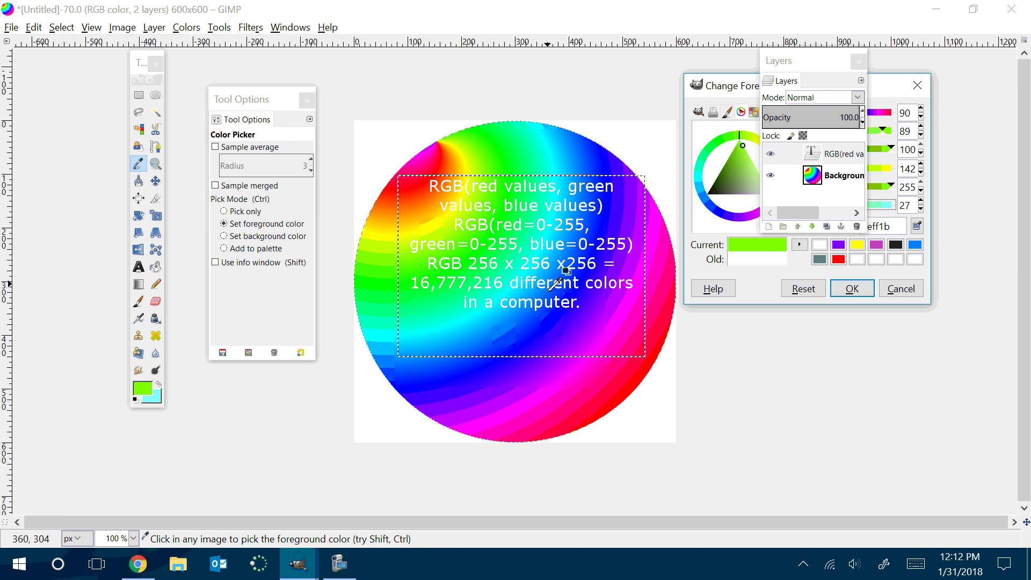
Step: Create a new image 120 px wide and 120 px high, and maximize its window
left_click(11, 27)
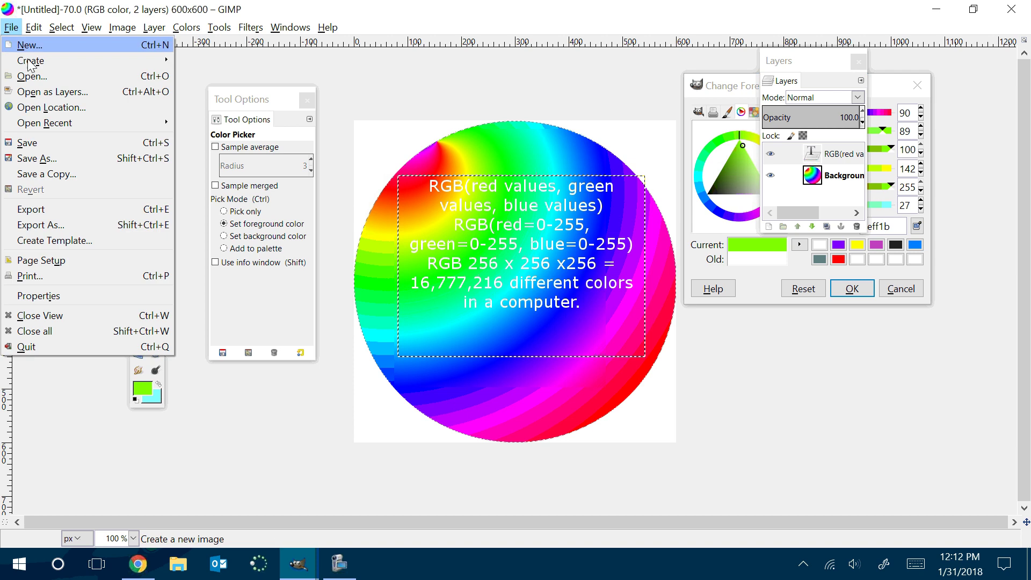
left_click(28, 44)
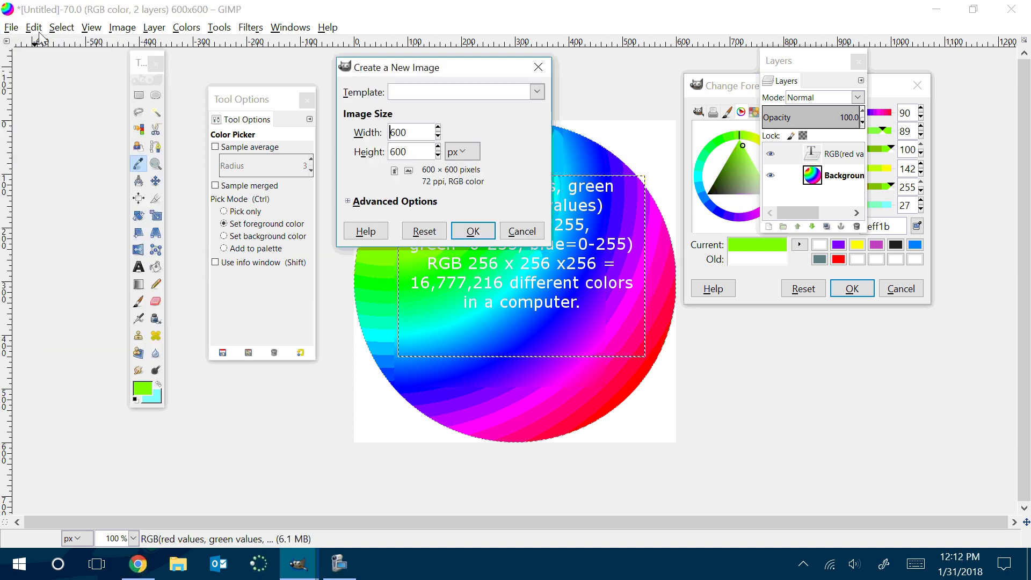
double_click(400, 132)
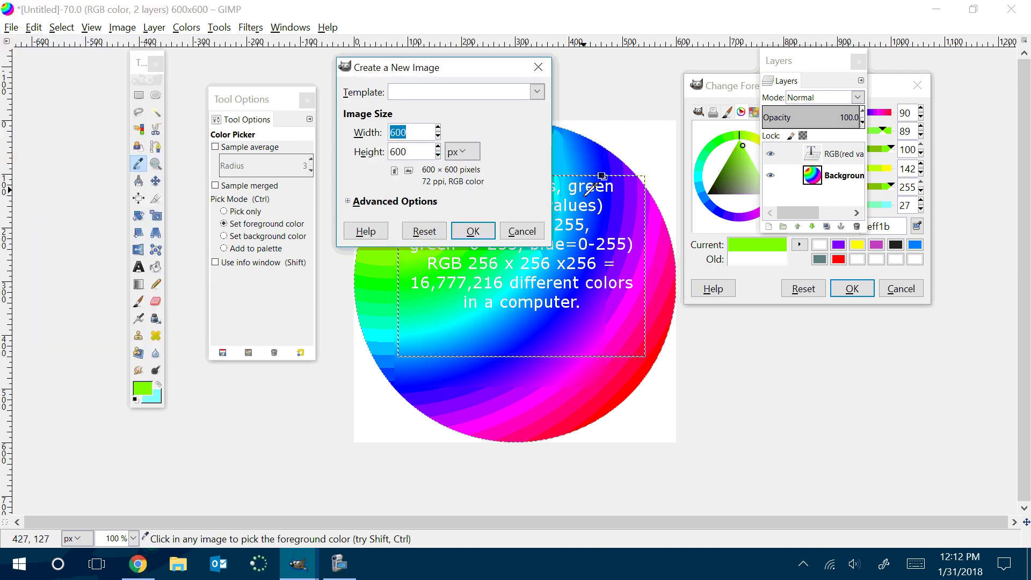
type("120")
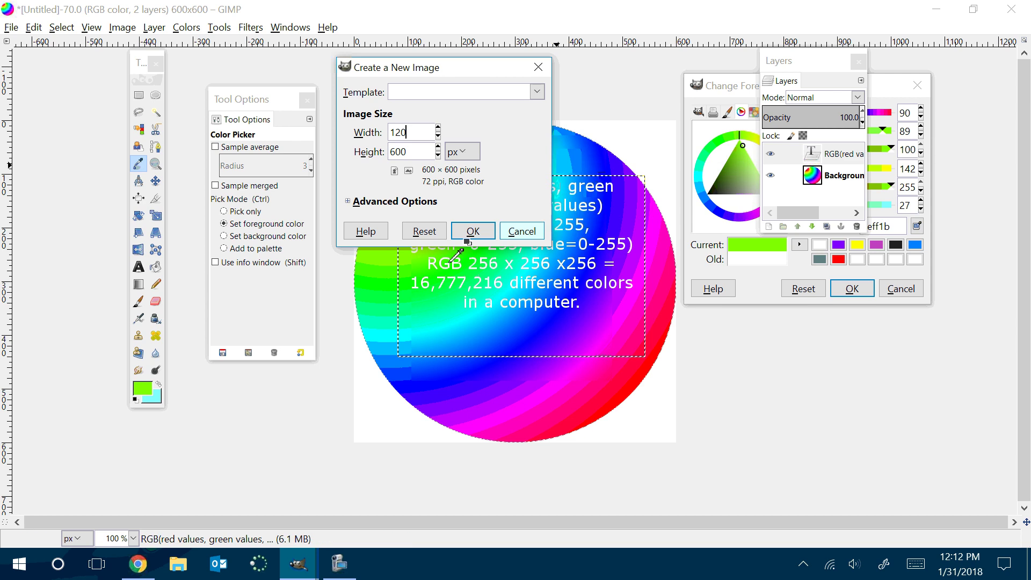
double_click(401, 152)
type("120")
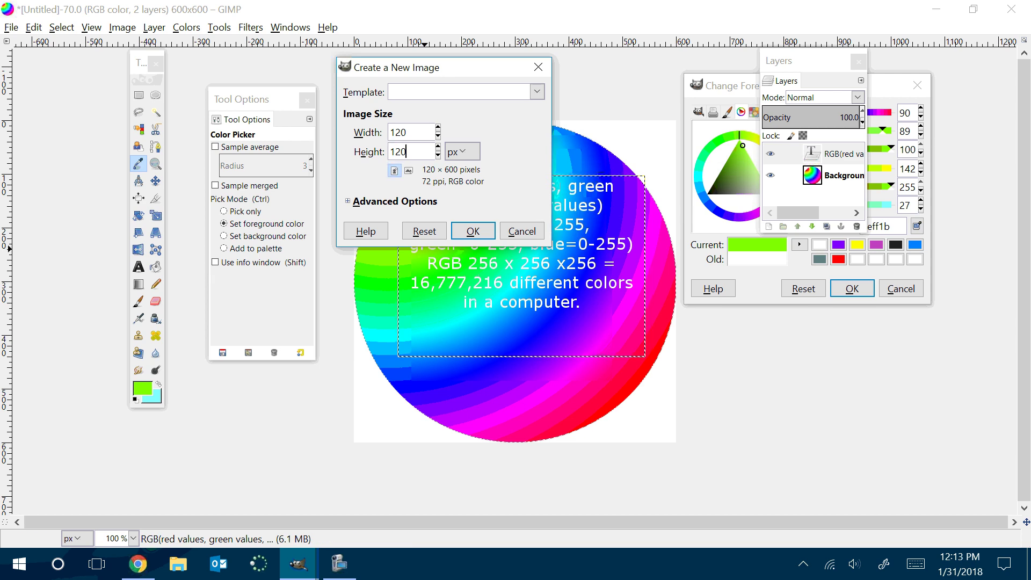
left_click(458, 228)
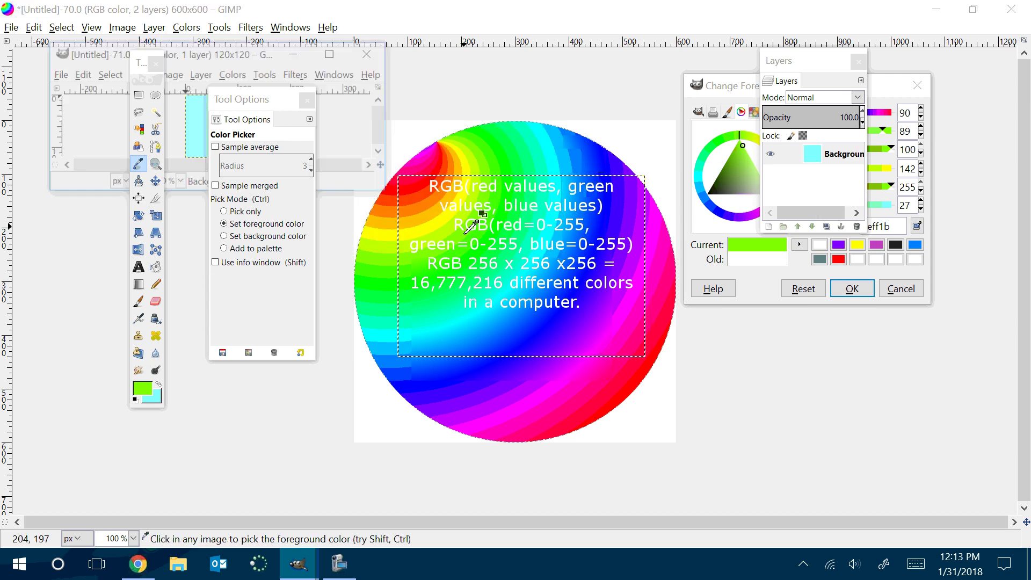
left_click(332, 53)
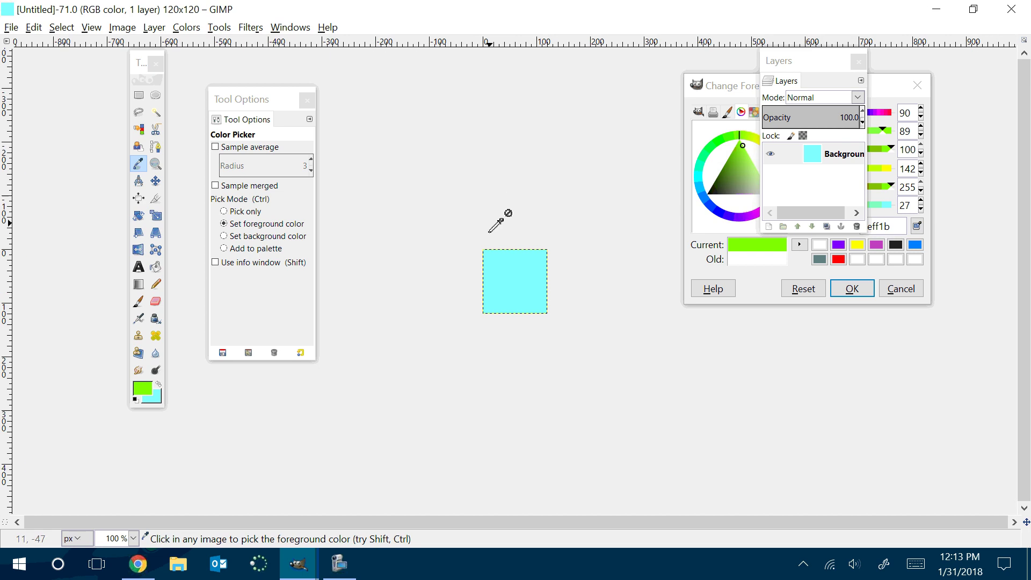
scroll(391, 105, "up", 3)
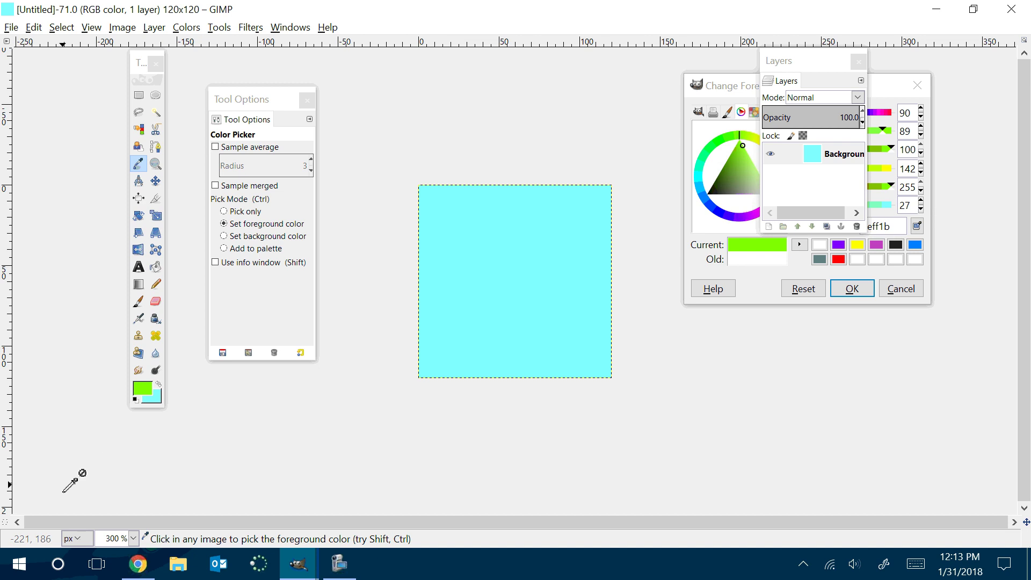
Step: Set the background color to white, keeping the green as the foreground color
left_click(159, 385)
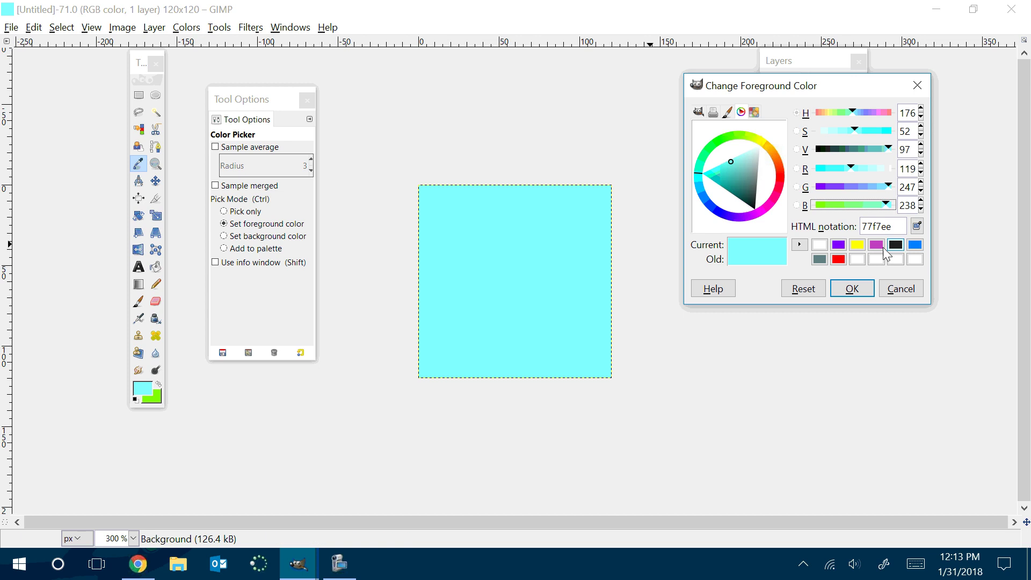
left_click(857, 260)
left_click(852, 288)
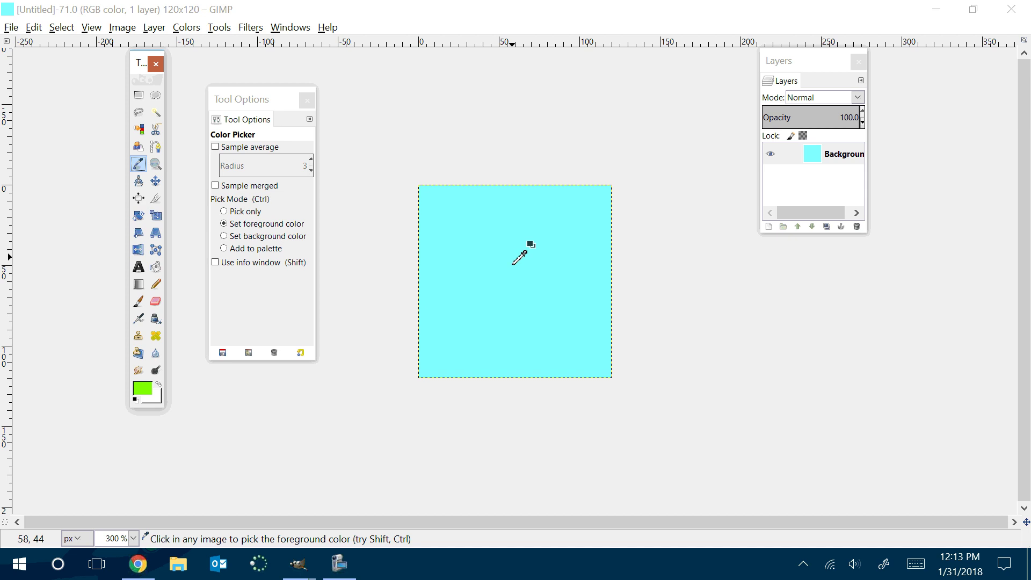
Step: Set the foreground color to white and fill the whole canvas with it using Bucket Fill
left_click(155, 267)
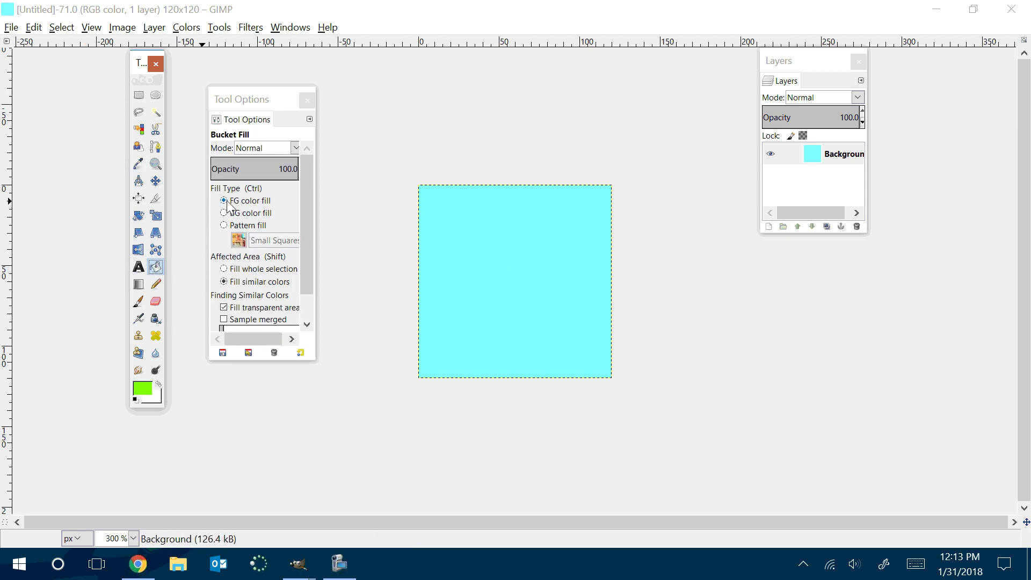
left_click(143, 389)
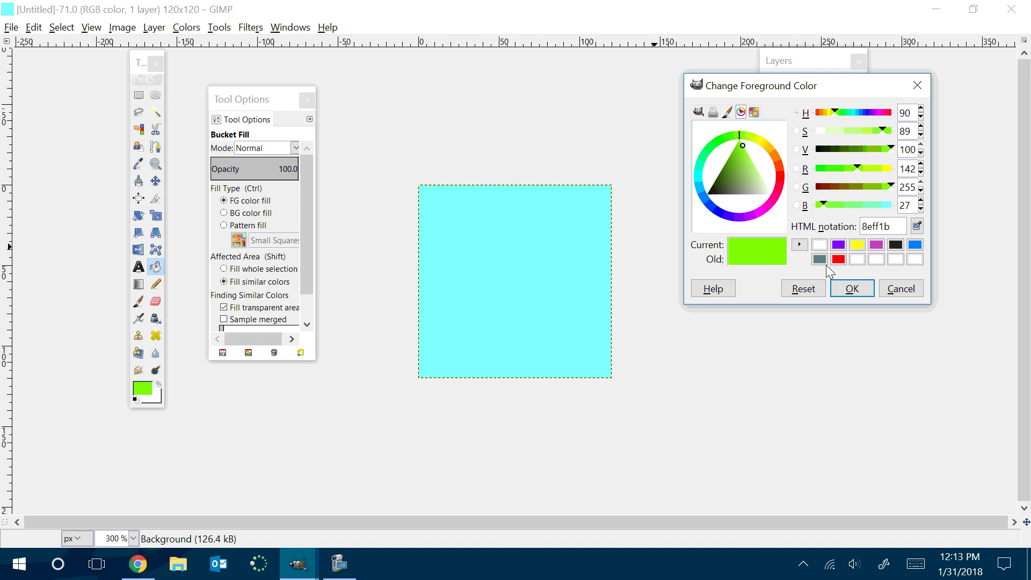
left_click(820, 245)
left_click(852, 288)
left_click(558, 304)
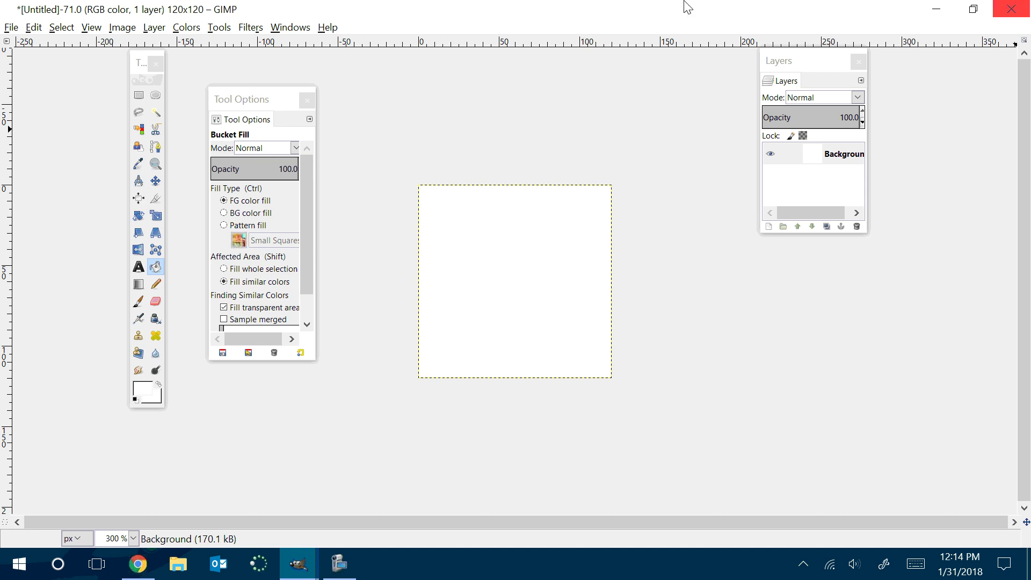
Step: Show the grid over the image
left_click(92, 29)
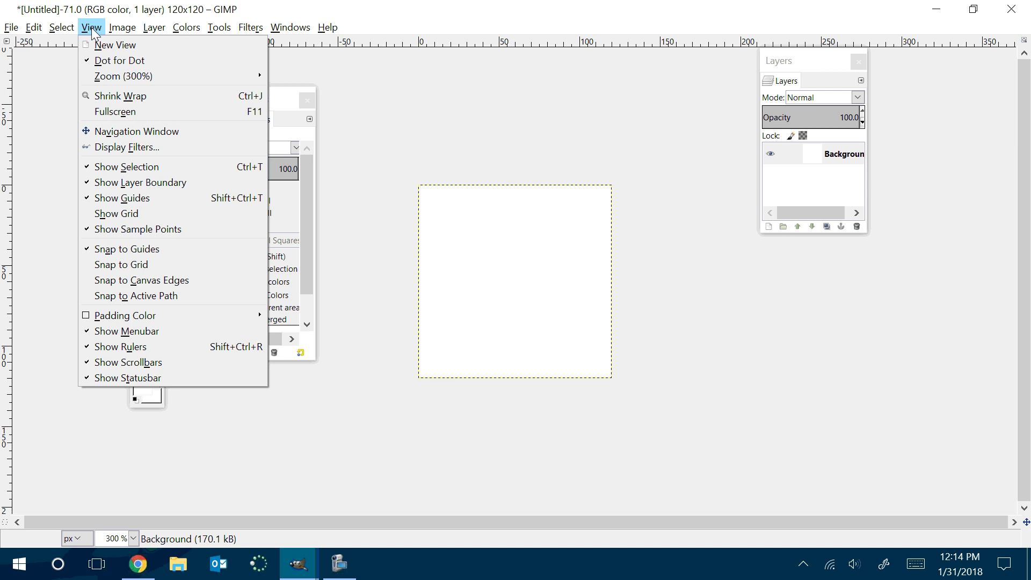
left_click(117, 213)
Step: Check the image grid's spacing in the grid configuration, leaving the settings as they are
left_click(118, 28)
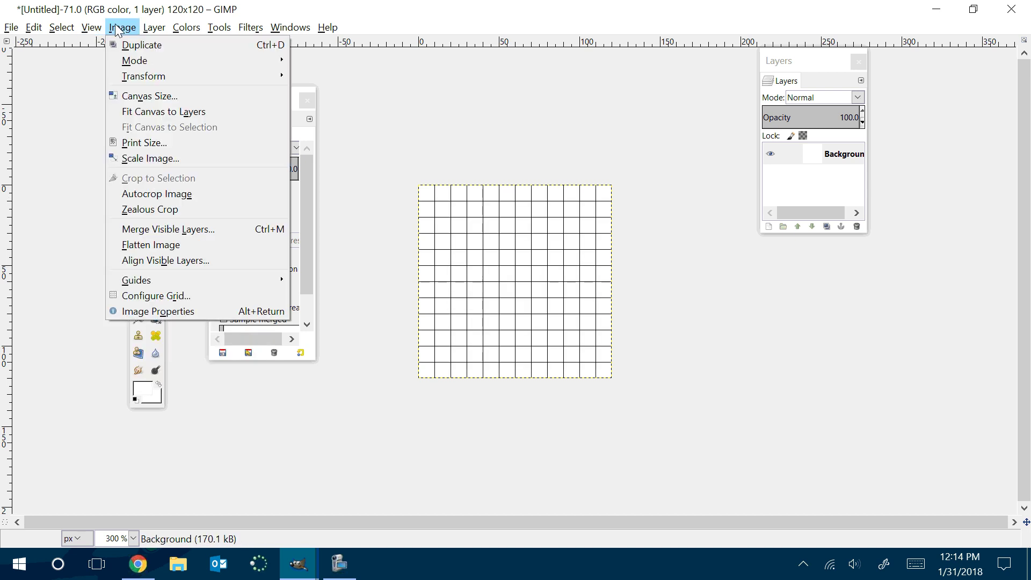
mouse_move(154, 29)
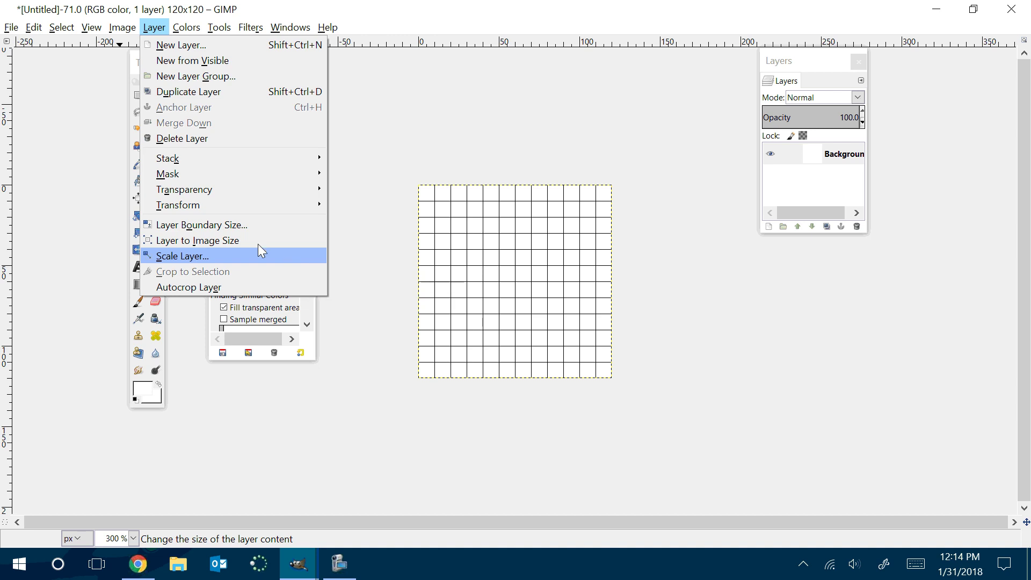
left_click(114, 115)
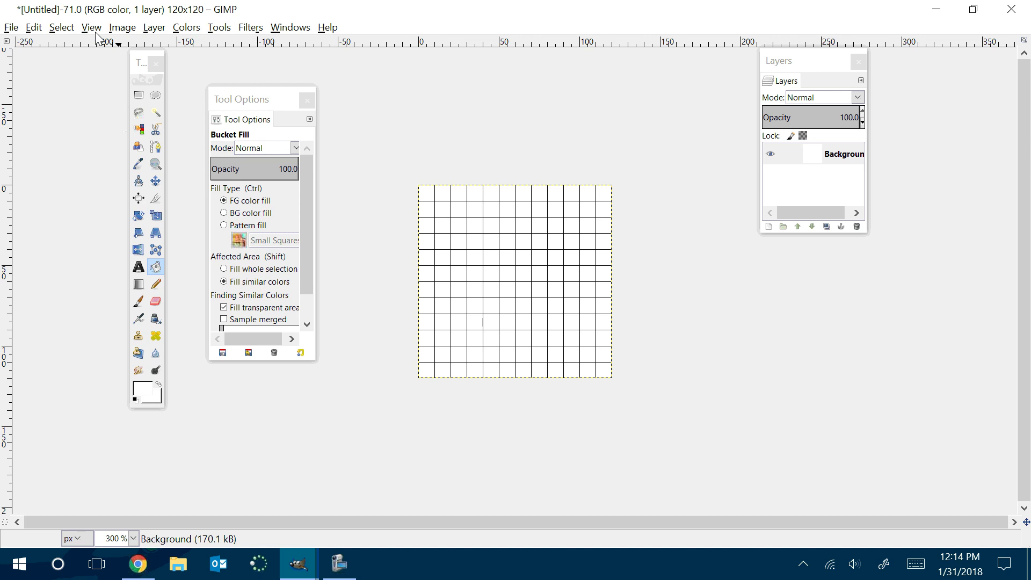
left_click(122, 27)
left_click(153, 297)
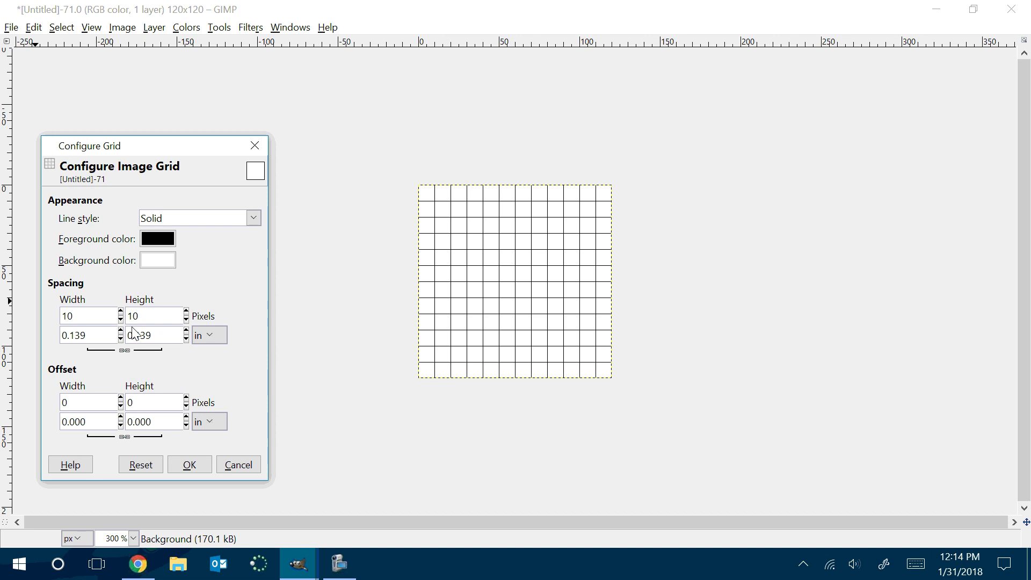
left_click(254, 145)
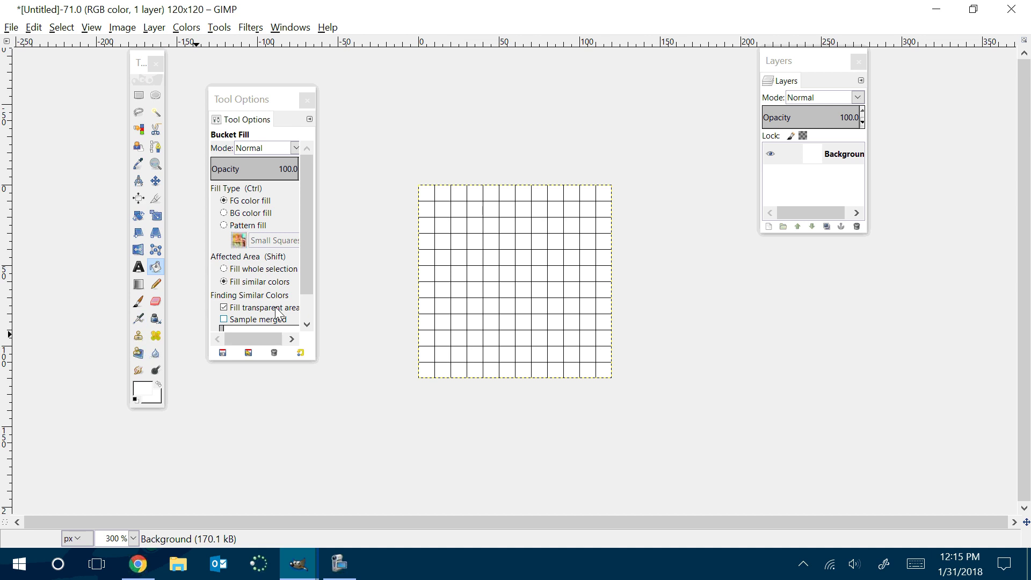
Step: Start a Free Select outline at about (10, 110) and run a vertical edge up to about (10, 40)
left_click(139, 113)
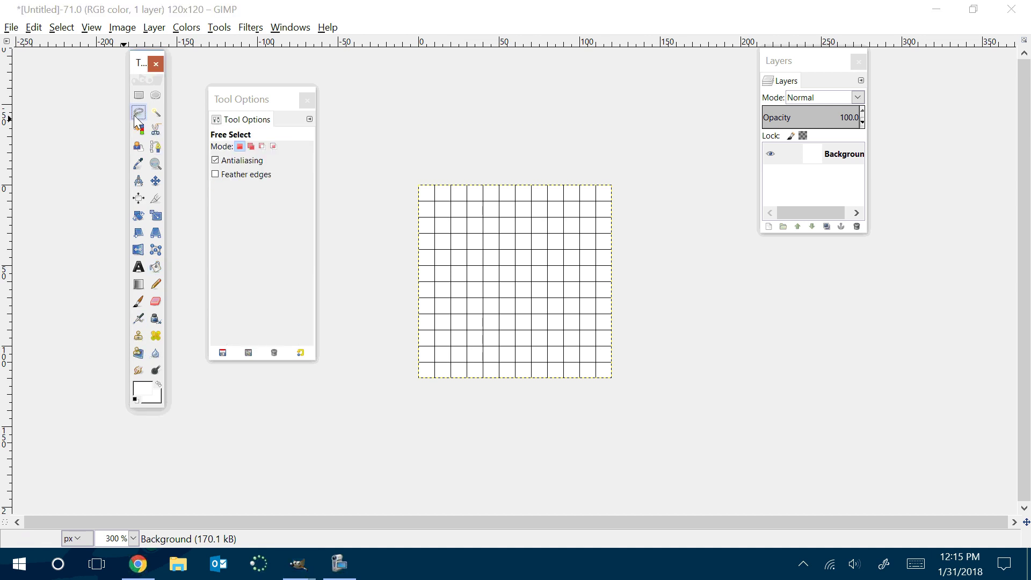
left_click(434, 365)
left_click(433, 364)
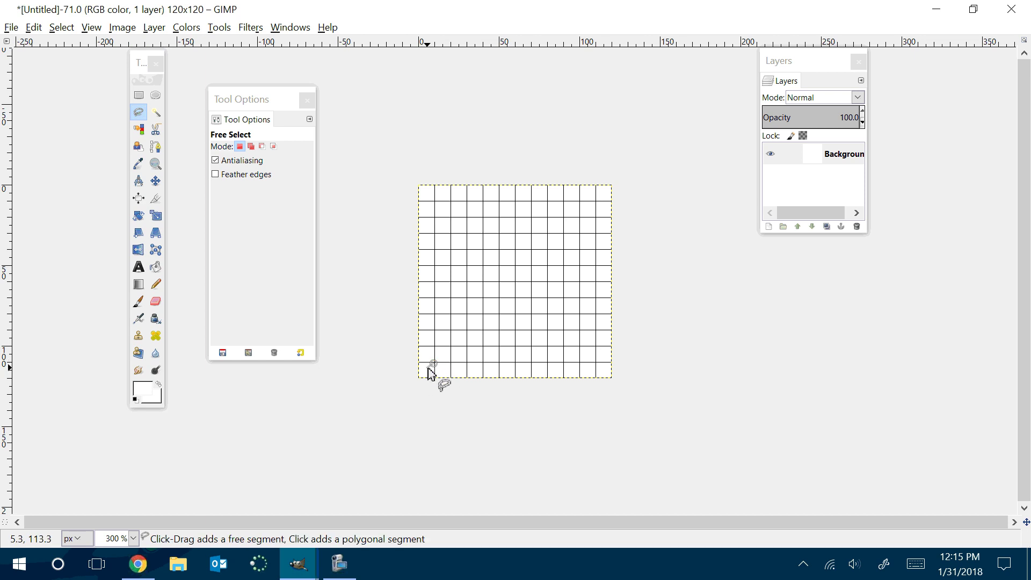
left_click(434, 248)
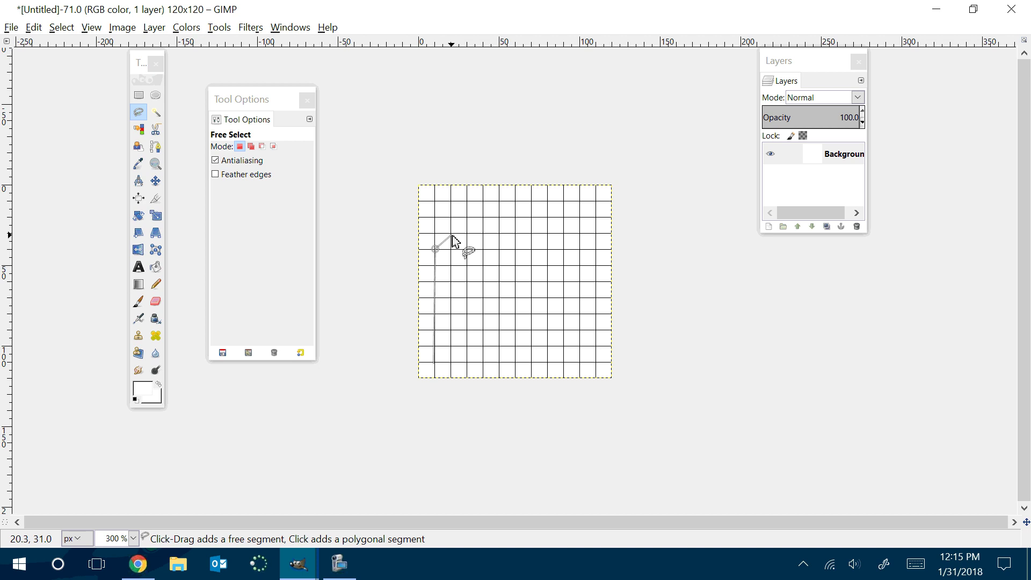
Step: Continue the outline as a dome of short segments across the canvas, ending at about (110, 40)
left_click(453, 233)
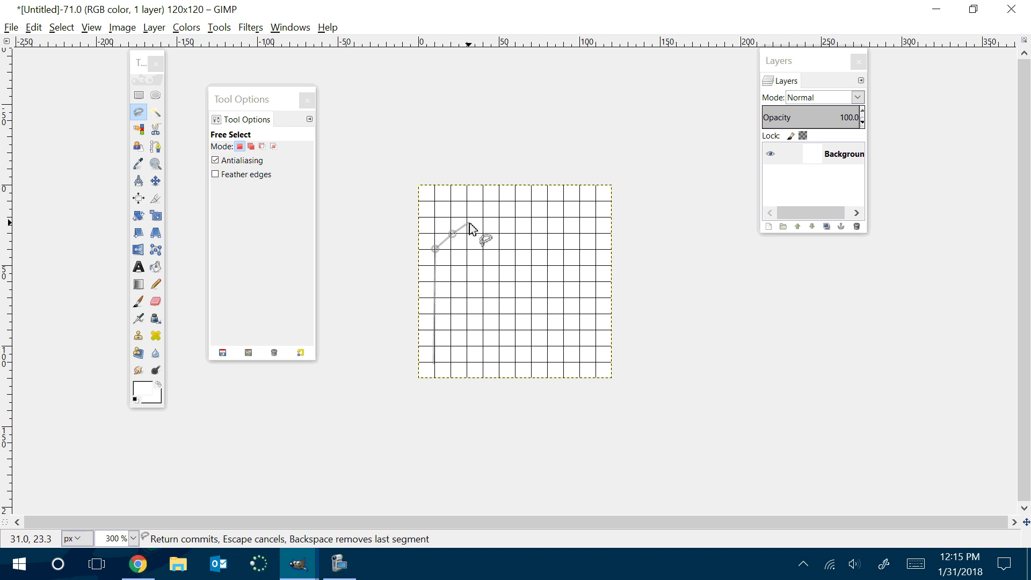
left_click(471, 221)
left_click(489, 215)
left_click(504, 214)
left_click(519, 217)
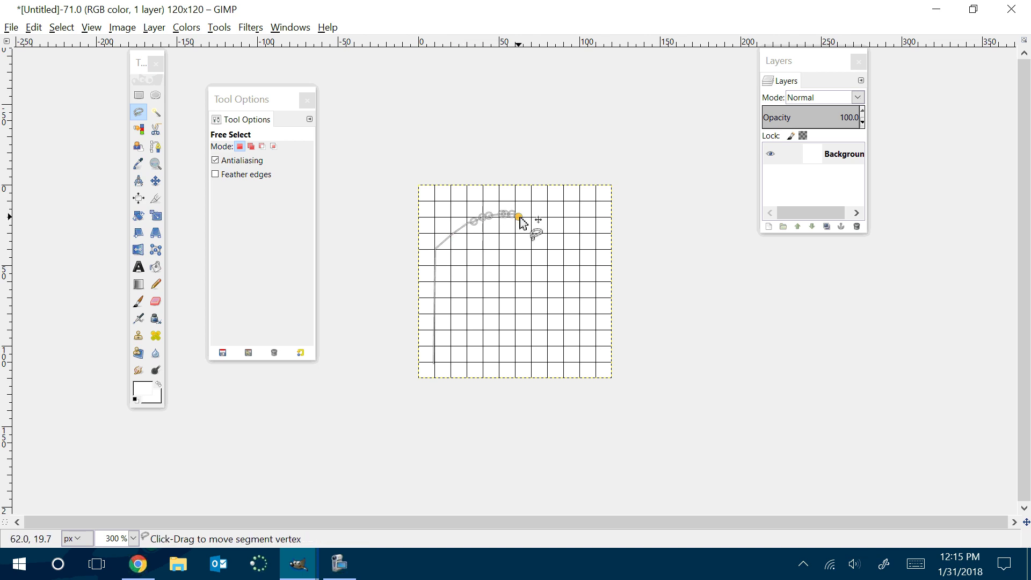
left_click(535, 217)
left_click(552, 220)
left_click(560, 222)
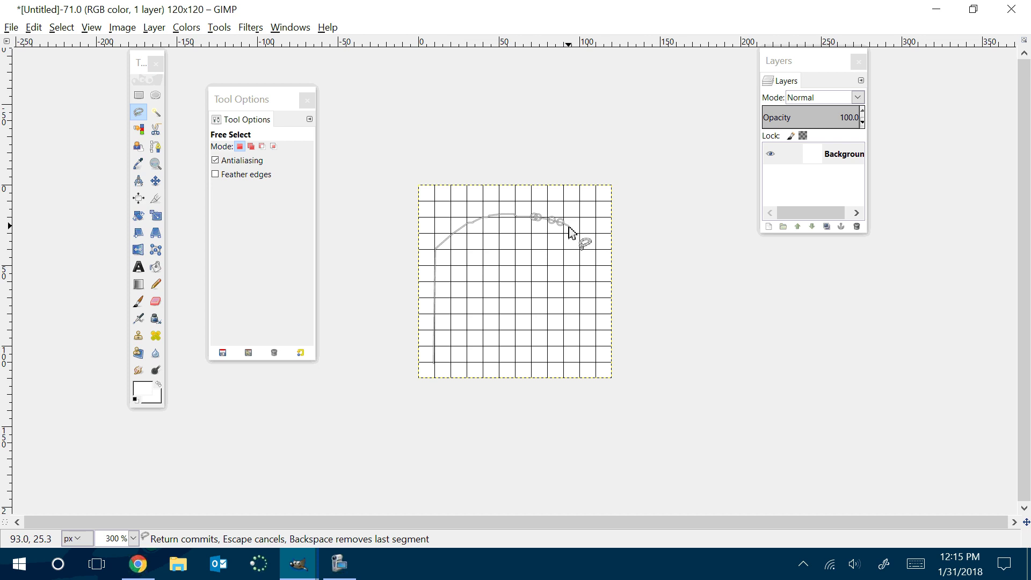
left_click(589, 230)
left_click(596, 248)
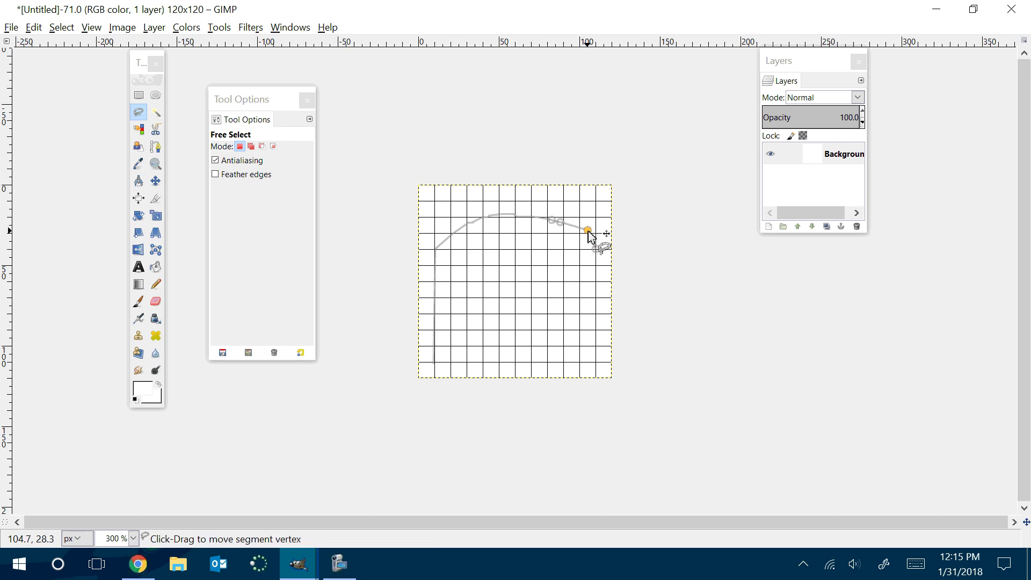
Step: Remove misplaced segments near the dome's end and move a vertex near its peak slightly to smooth the curve
key("BackSpace")
key("BackSpace")
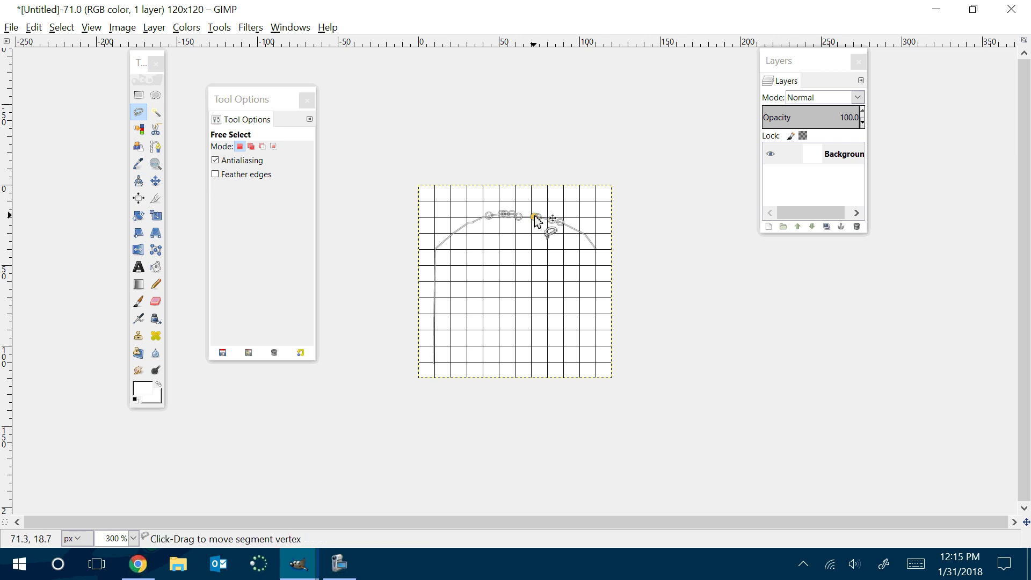
left_click_drag(534, 216, 526, 214)
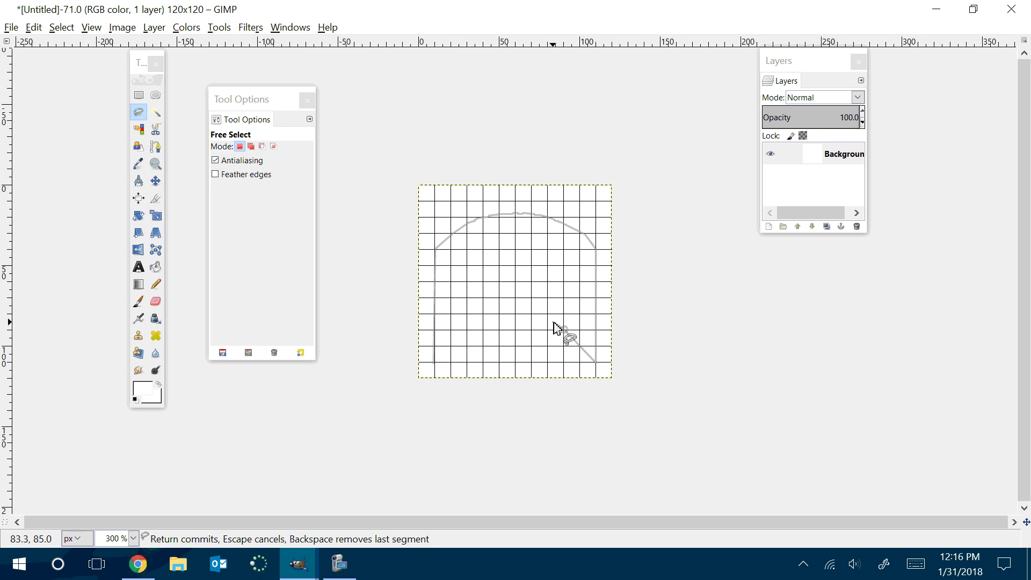
Step: Continue the Free Select outline through (90, 90), (70, 110), (70, 90), (50, 90), (50, 110) and (30, 90), closing it at about (10, 110)
left_click(564, 329)
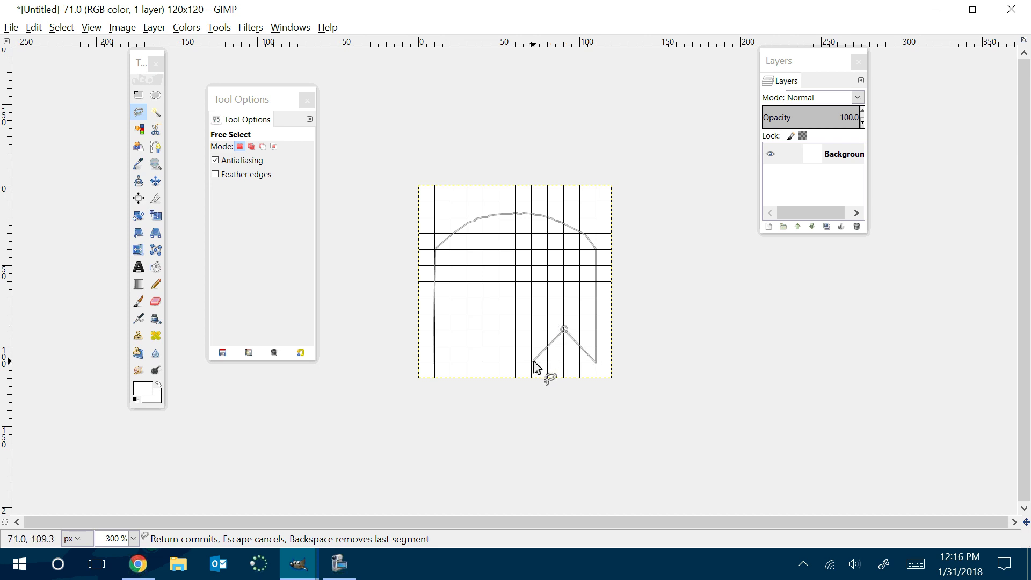
left_click(533, 362)
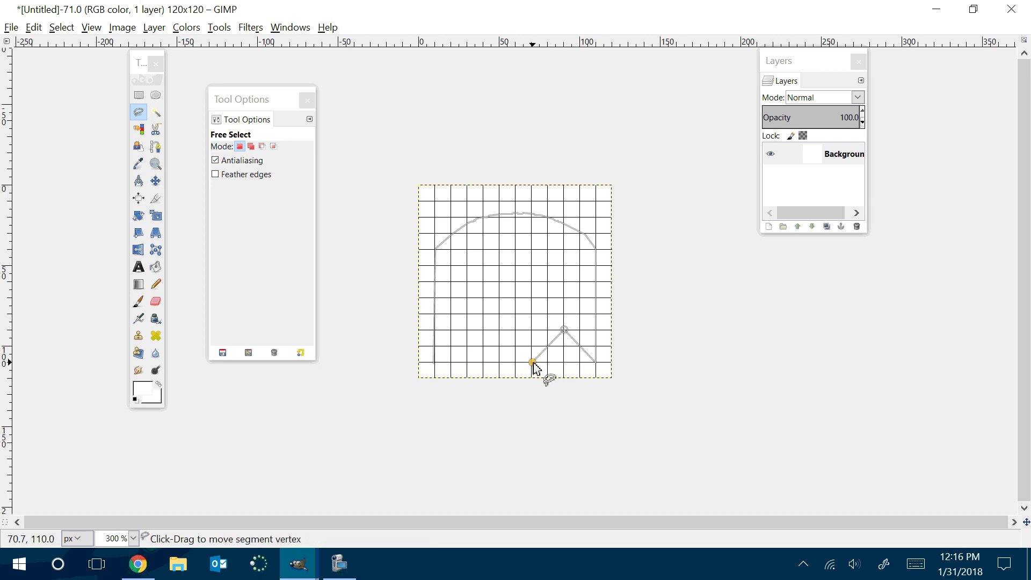
left_click(532, 329)
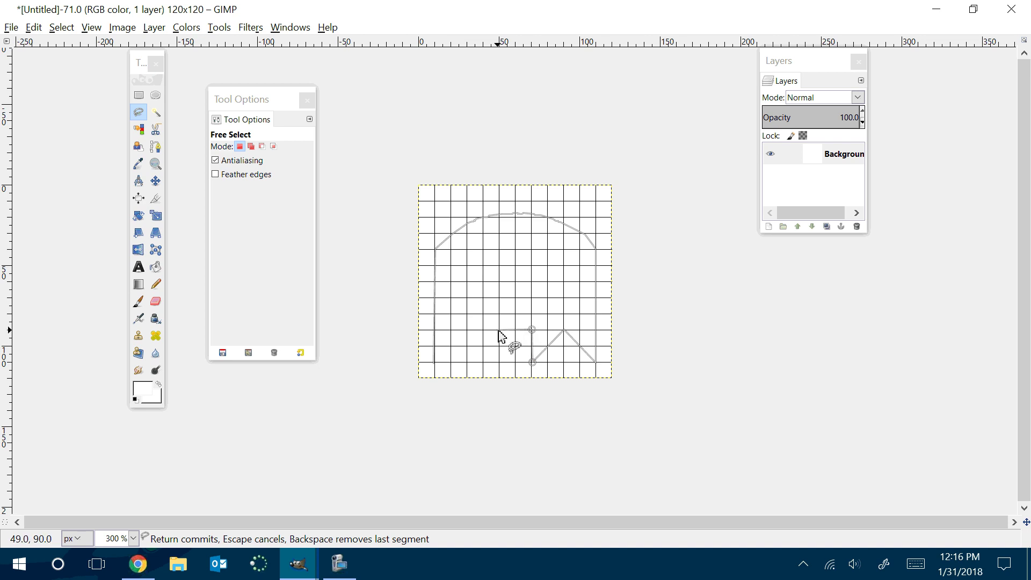
left_click(499, 329)
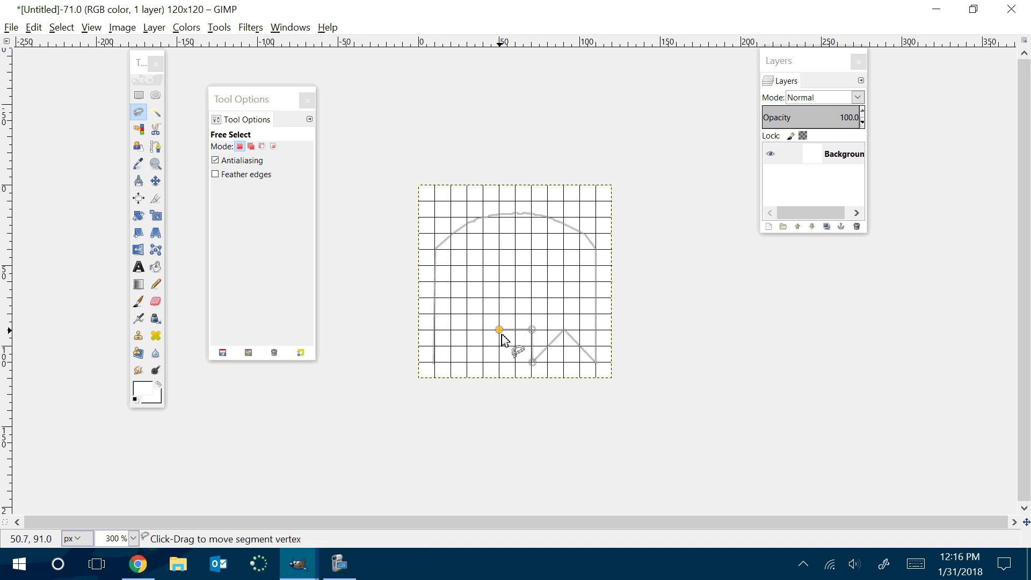
left_click(500, 362)
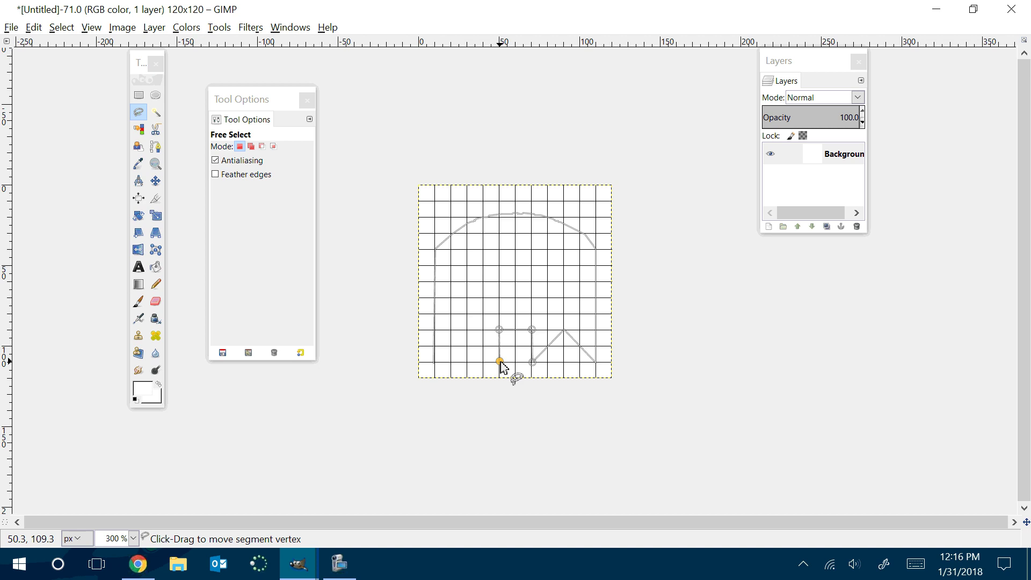
left_click(467, 331)
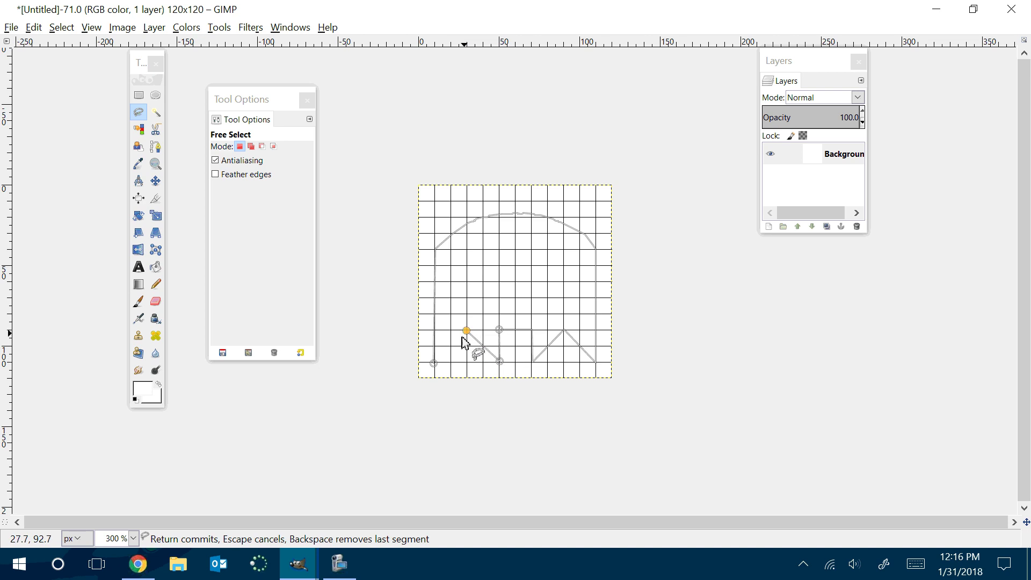
left_click(436, 364)
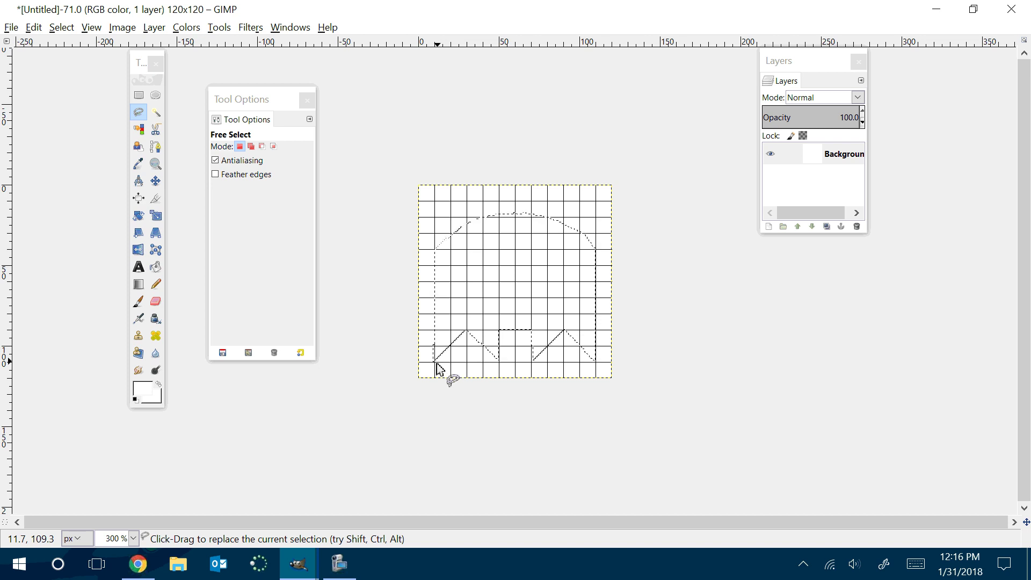
Step: Fill the ghost-shaped selection with the foreground color set to light blue 65bdd8 using Bucket Fill
left_click(164, 262)
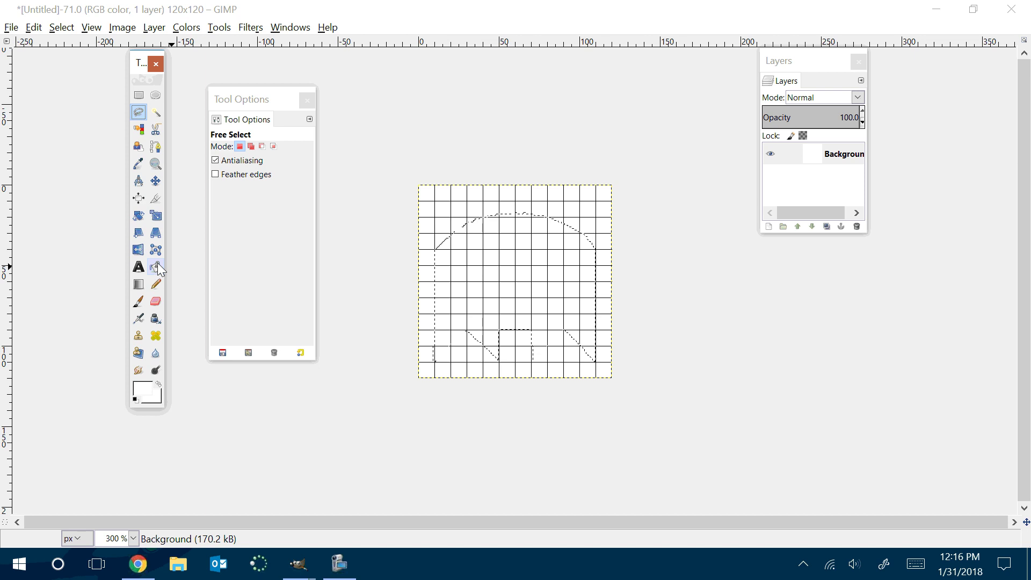
left_click(157, 267)
left_click(140, 391)
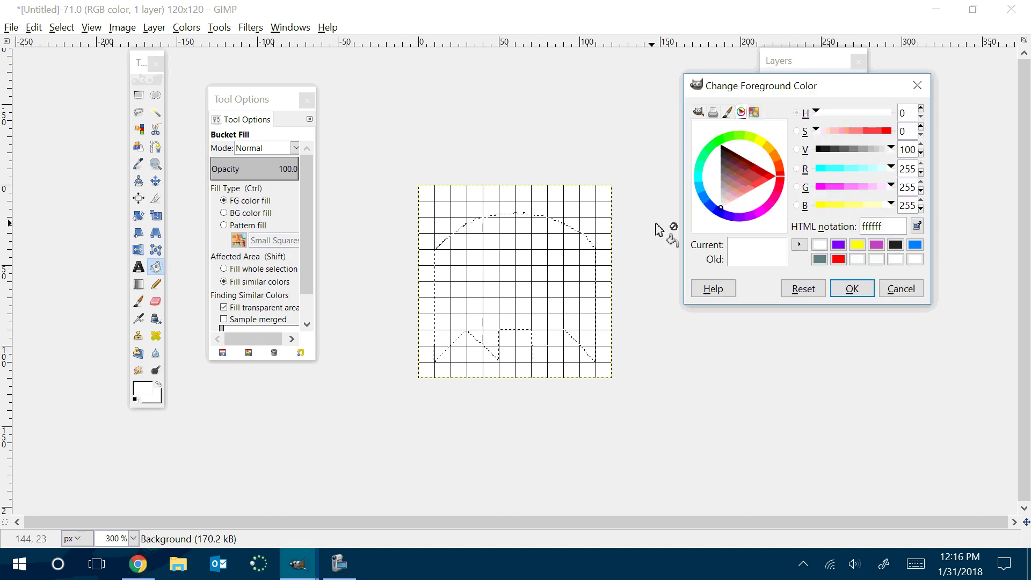
left_click(699, 188)
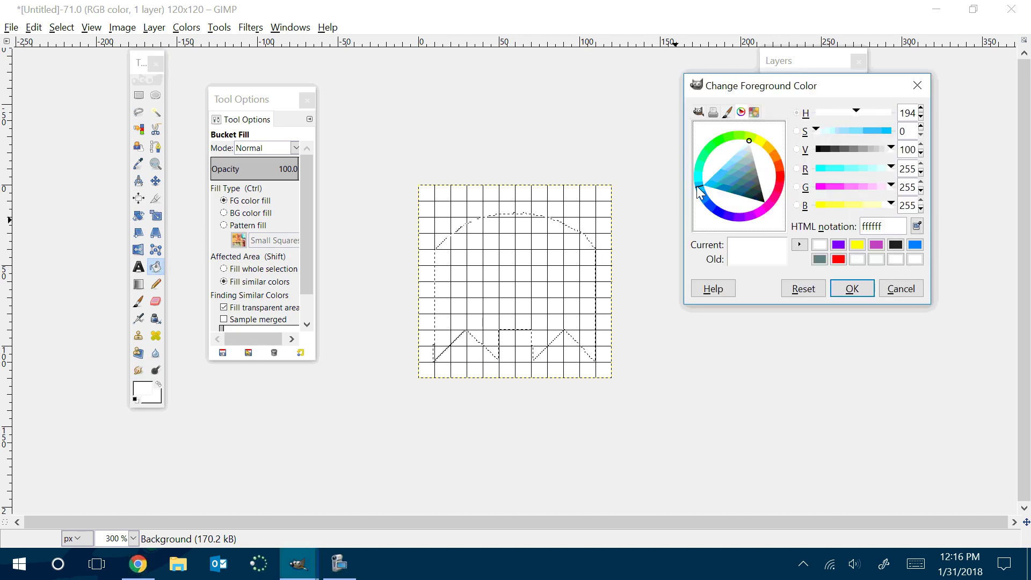
left_click(717, 181)
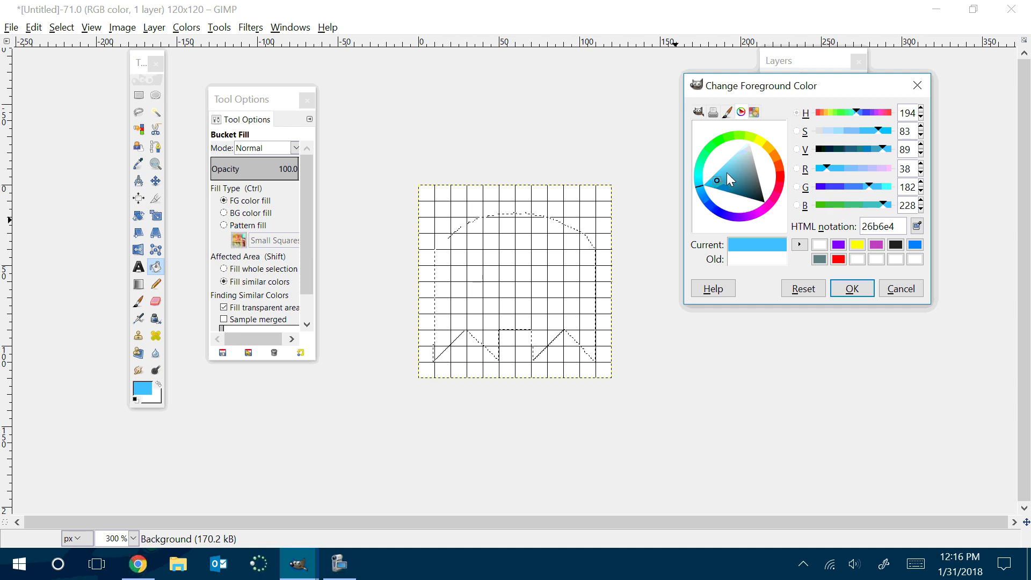
left_click_drag(727, 173, 730, 170)
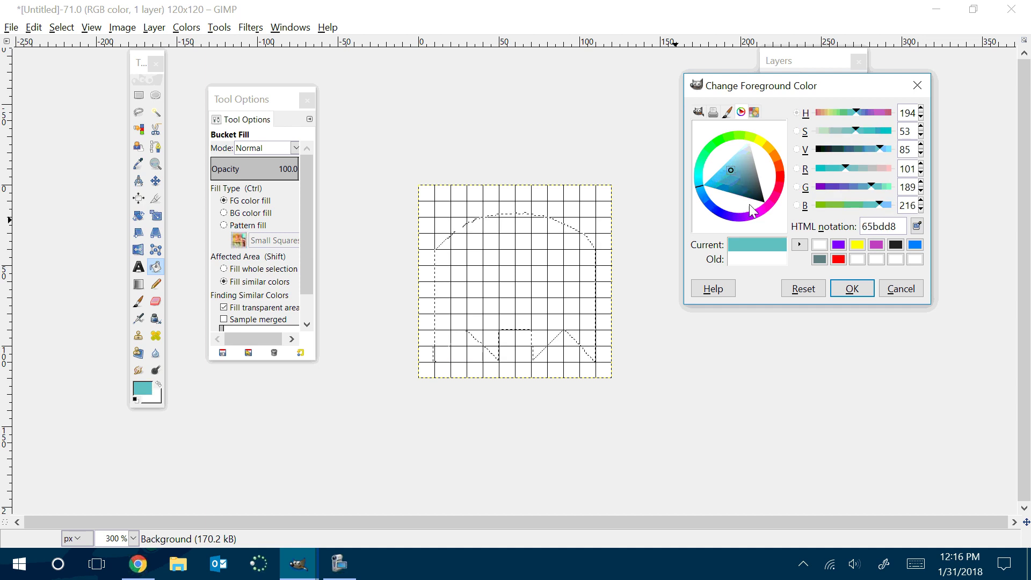
left_click(851, 289)
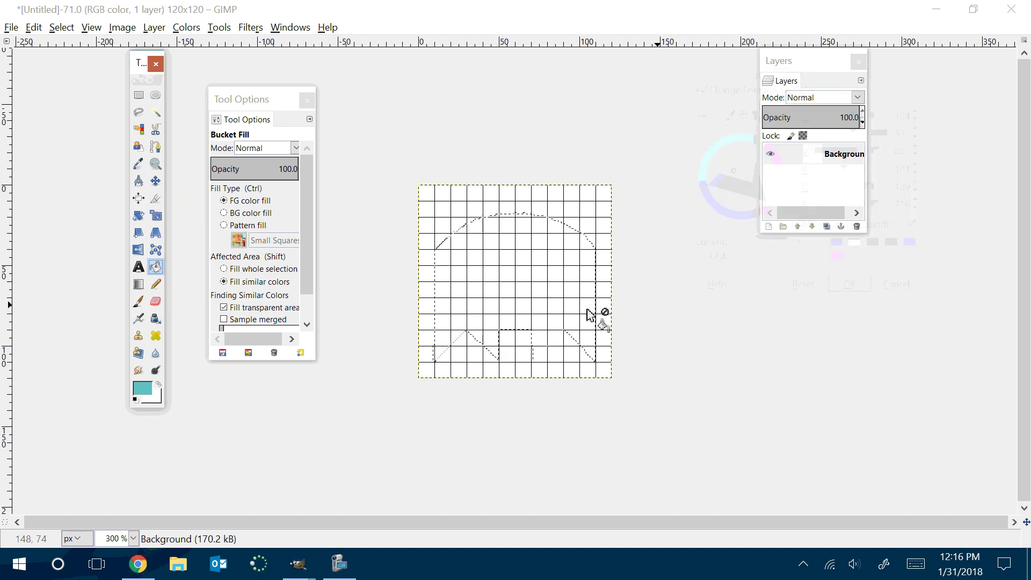
left_click(502, 282)
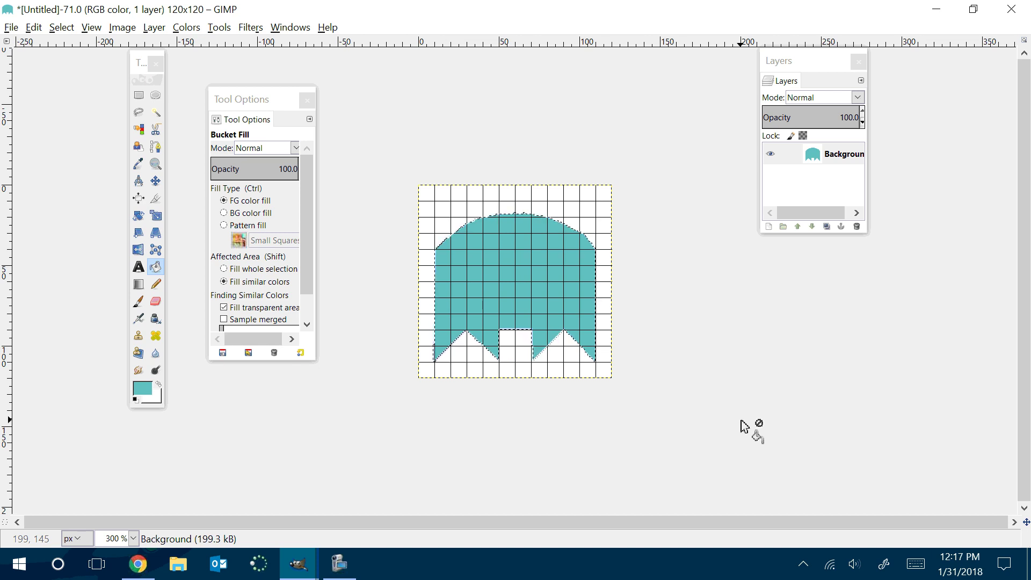
Step: Clear two circular eyes of 20 × 20 px from the ghost with Ellipse Select, positioned at (30, 40) and (70, 40)
left_click(157, 97)
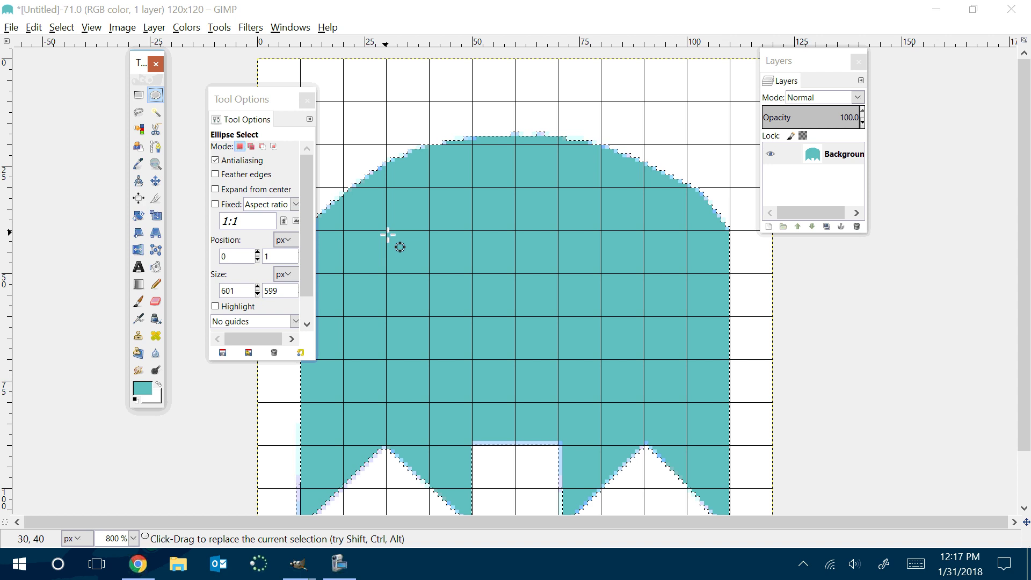
left_click_drag(387, 234, 475, 320)
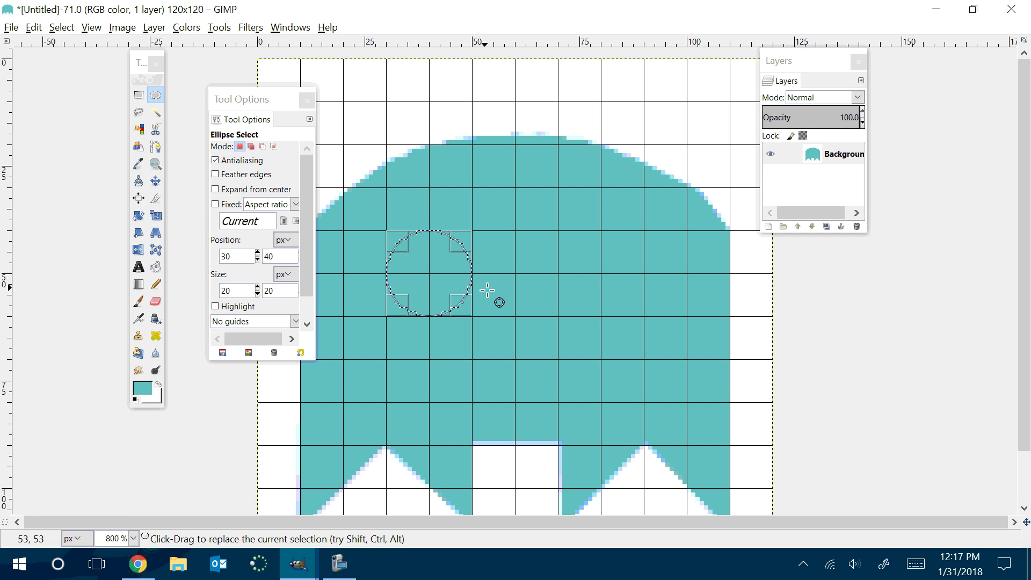
key("Delete")
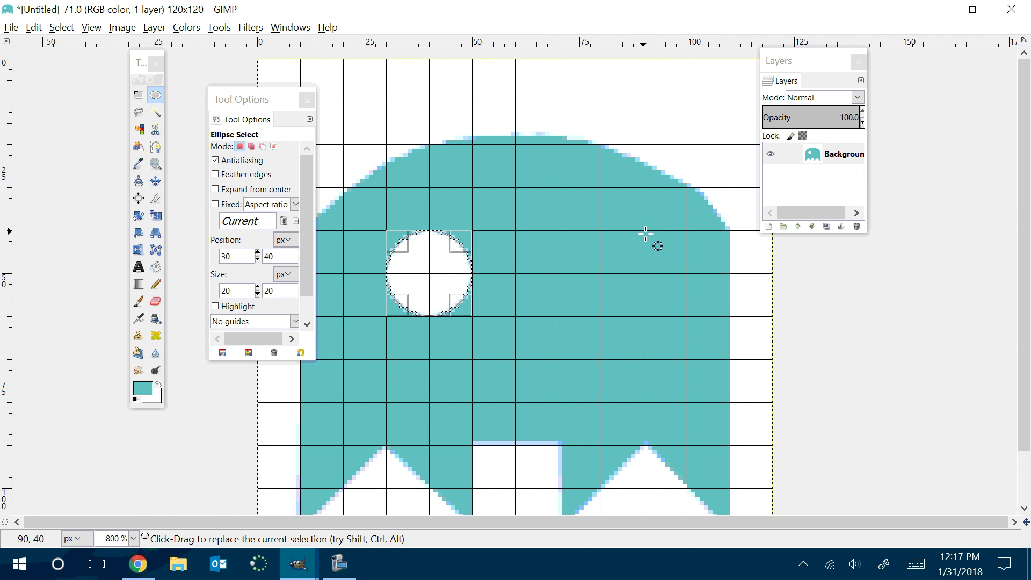
left_click_drag(644, 231, 560, 319)
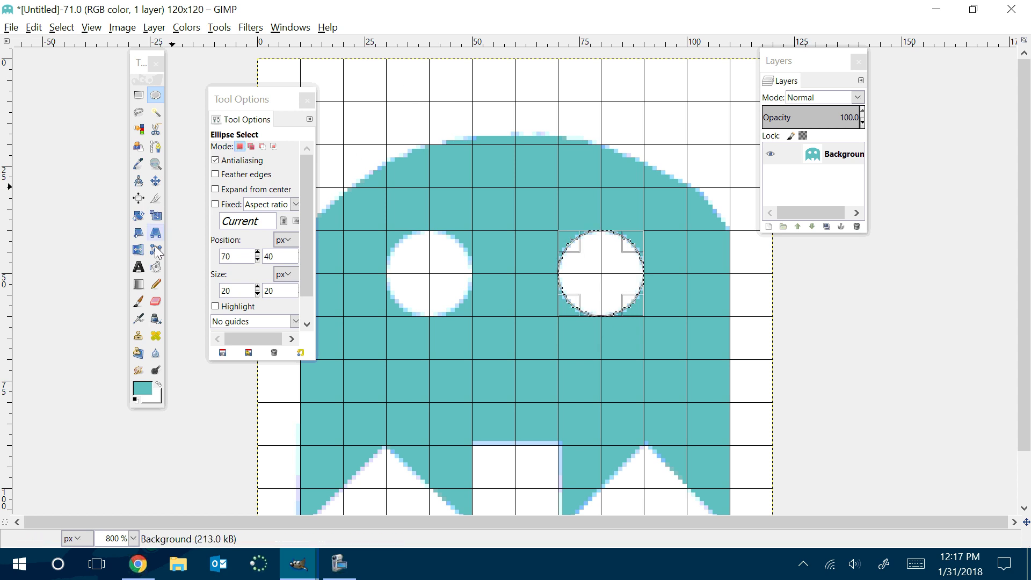
Step: Select an 8 × 8 px circle at position (36, 52) in the lower part of the ghost's left eye with Ellipse Select
left_click(156, 95)
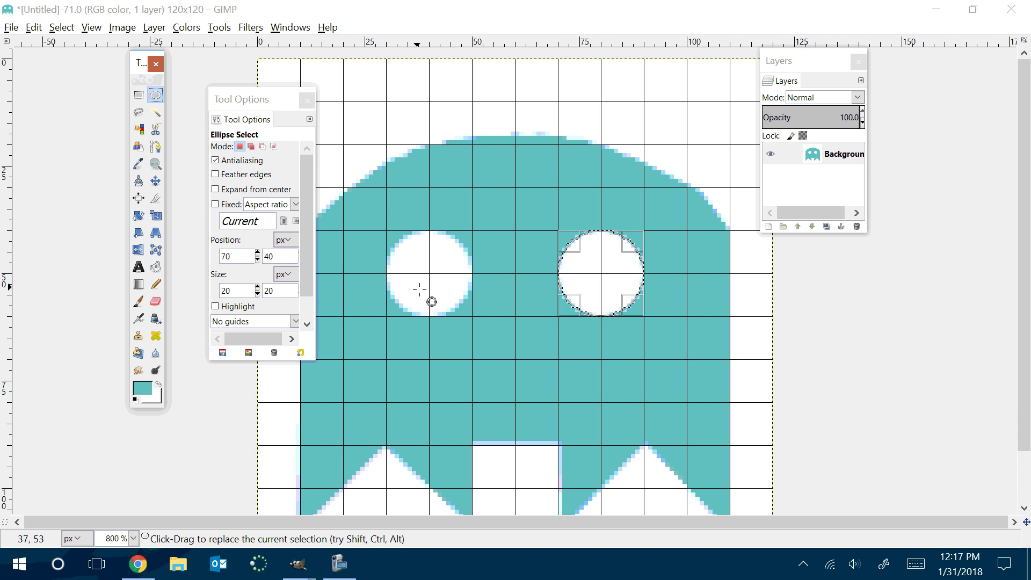
mouse_move(415, 284)
left_mouse_down()
mouse_move(450, 317)
mouse_move(417, 304)
left_mouse_up()
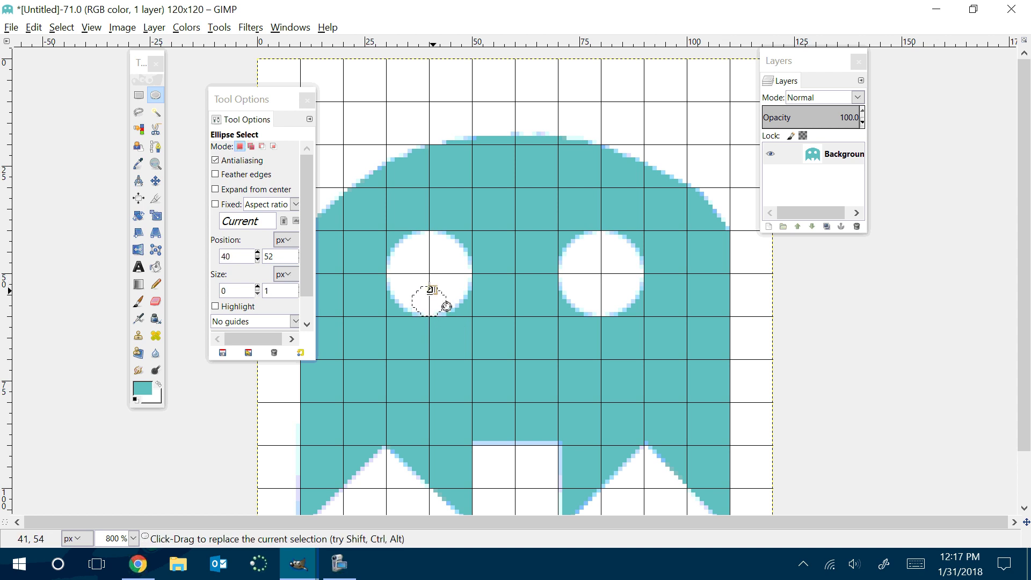
left_click_drag(432, 289, 432, 285)
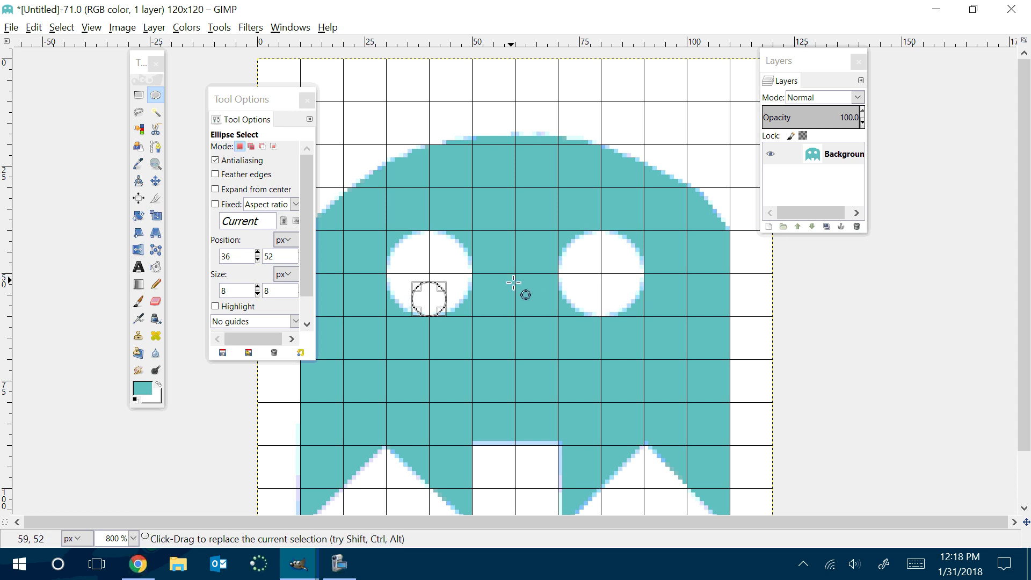
Step: Fill the circular pupil selection with a strong blue foreground color, RGB 20, 50, 240, using Bucket Fill
left_click(155, 267)
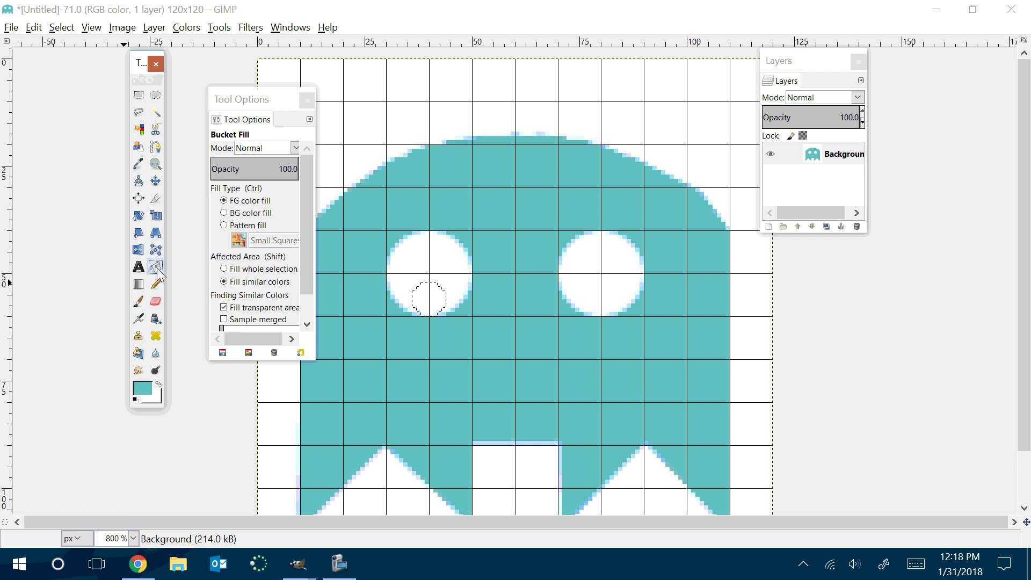
left_click(142, 389)
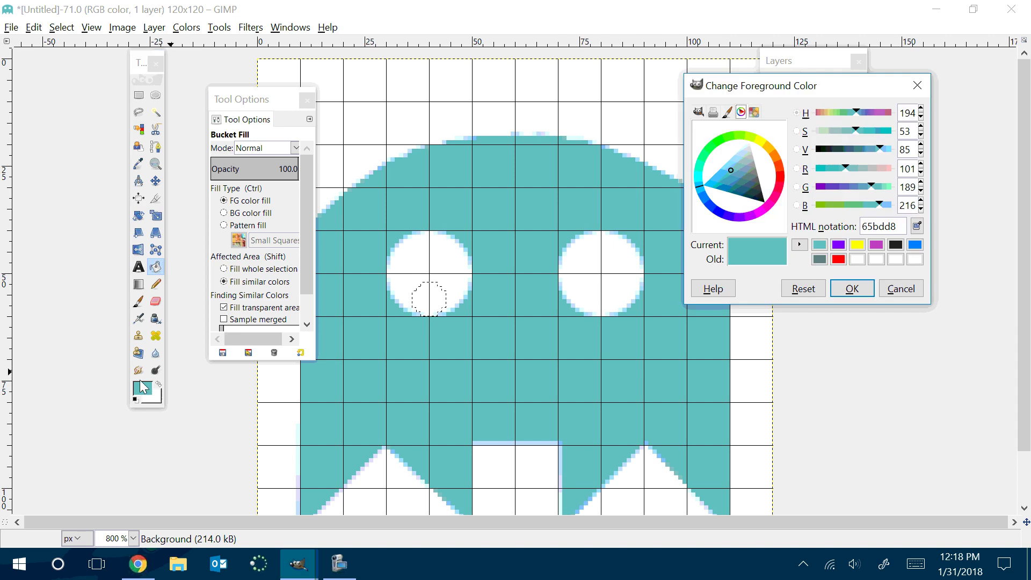
left_click(708, 206)
left_click(719, 213)
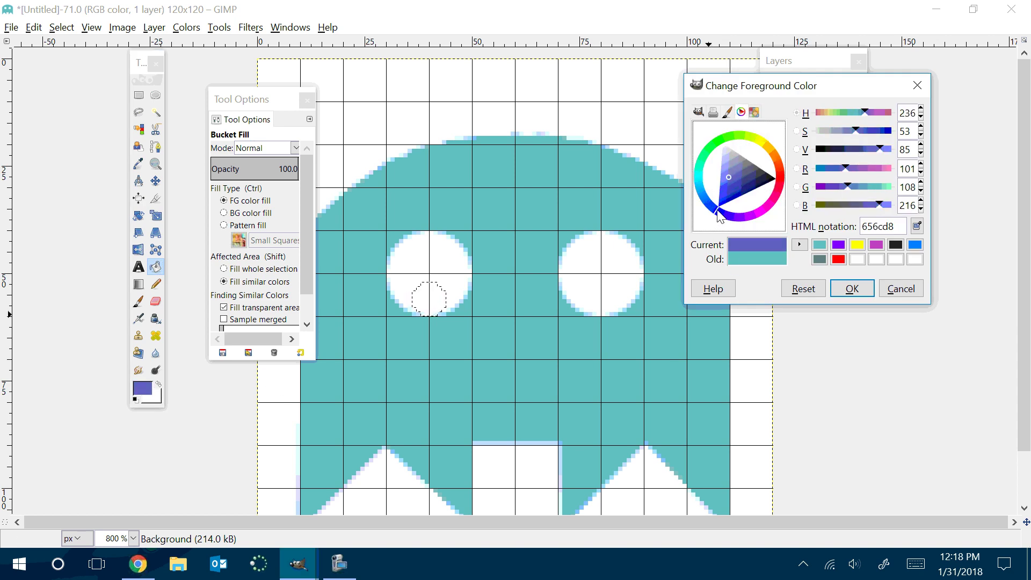
left_click(716, 212)
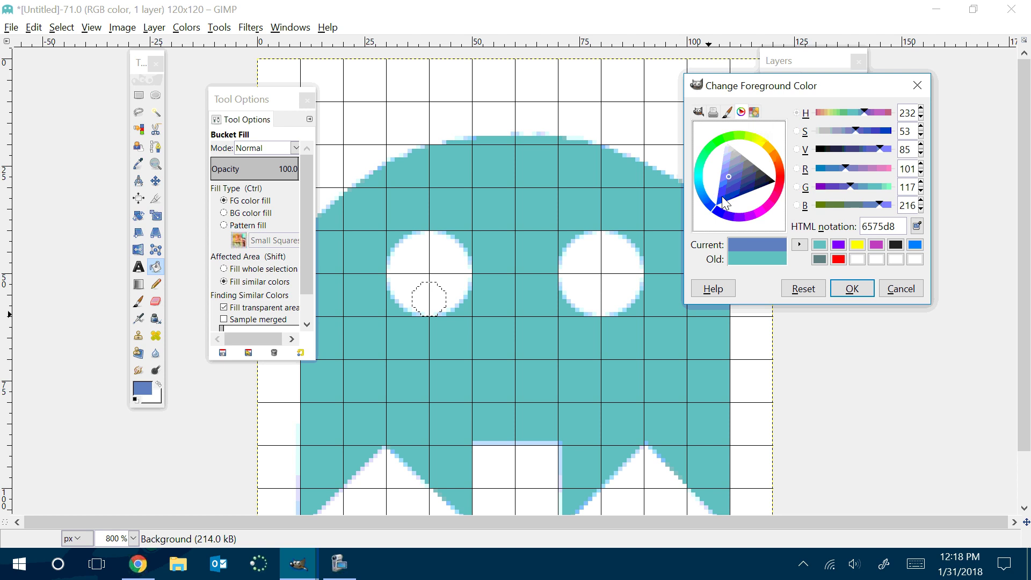
left_click(721, 199)
left_click(852, 289)
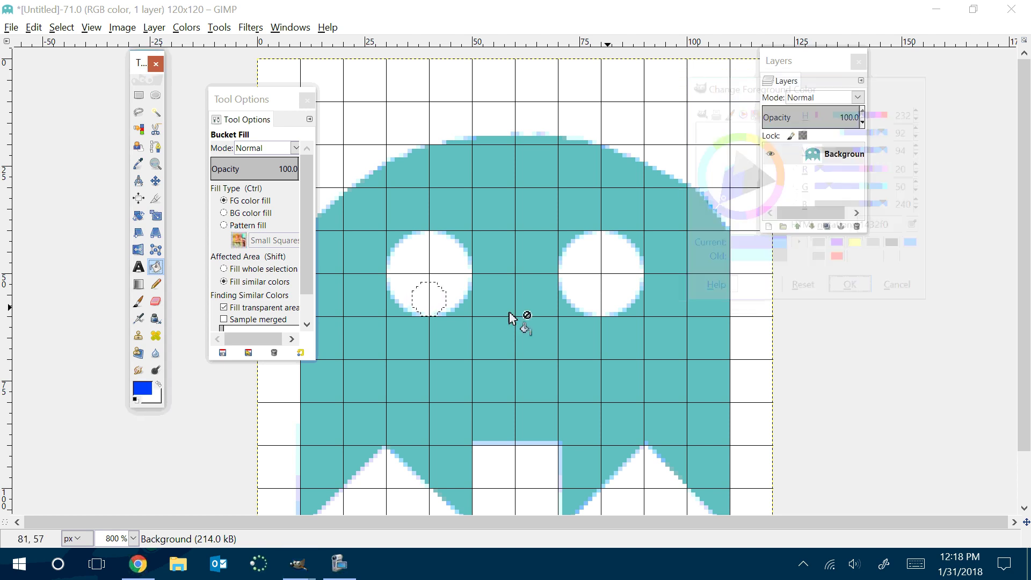
left_click(434, 299)
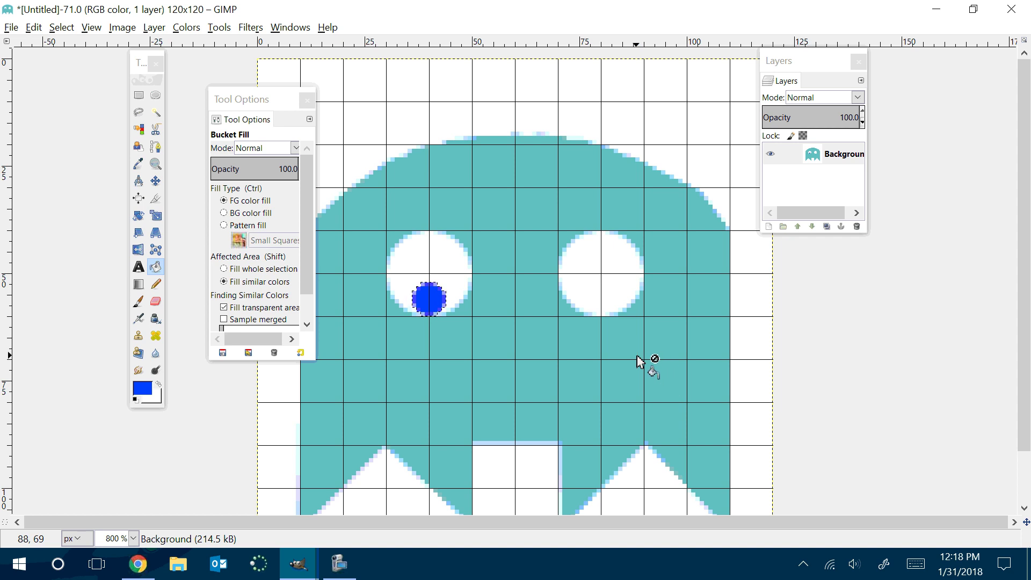
Step: Try to duplicate the blue pupil by copying and pasting it, anchoring the pasted copy in place
key("ctrl+c")
key("ctrl+v")
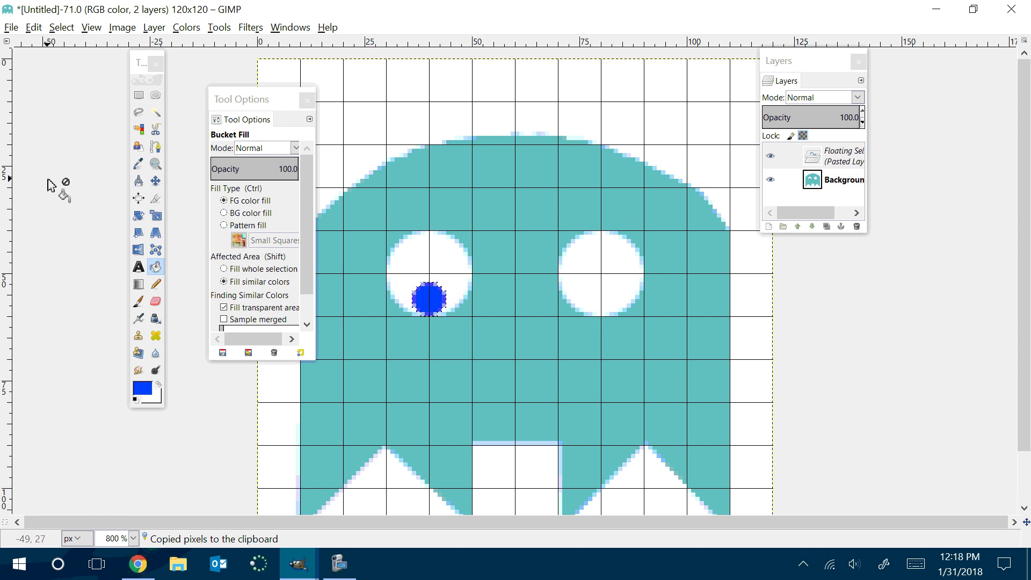
left_click(156, 96)
left_click(414, 277)
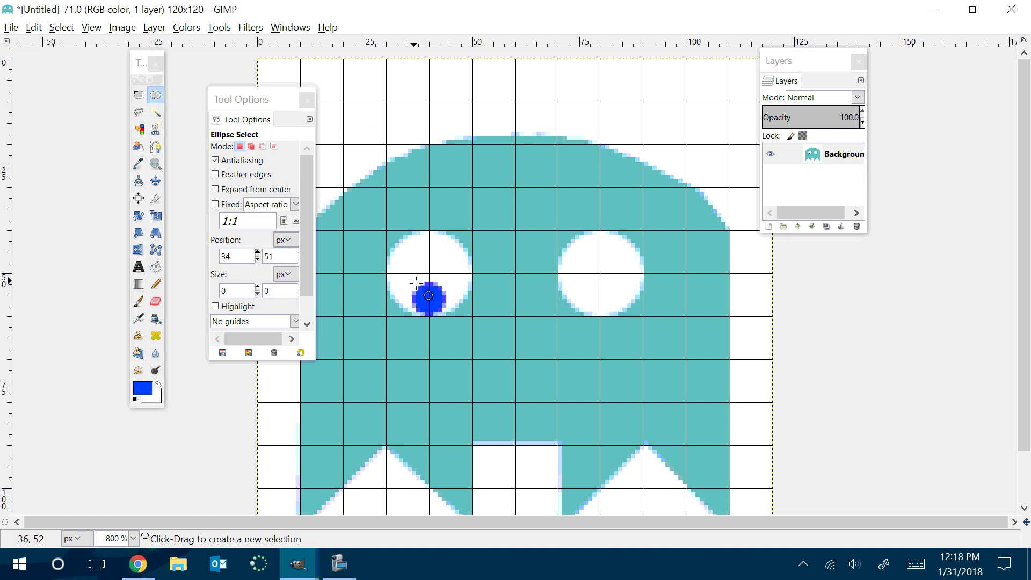
Step: Select the blue pupil with an ellipse about 10 × 9 px at (35, 51) and place a pasted copy at the matching spot in the right eye
left_click_drag(408, 277, 452, 319)
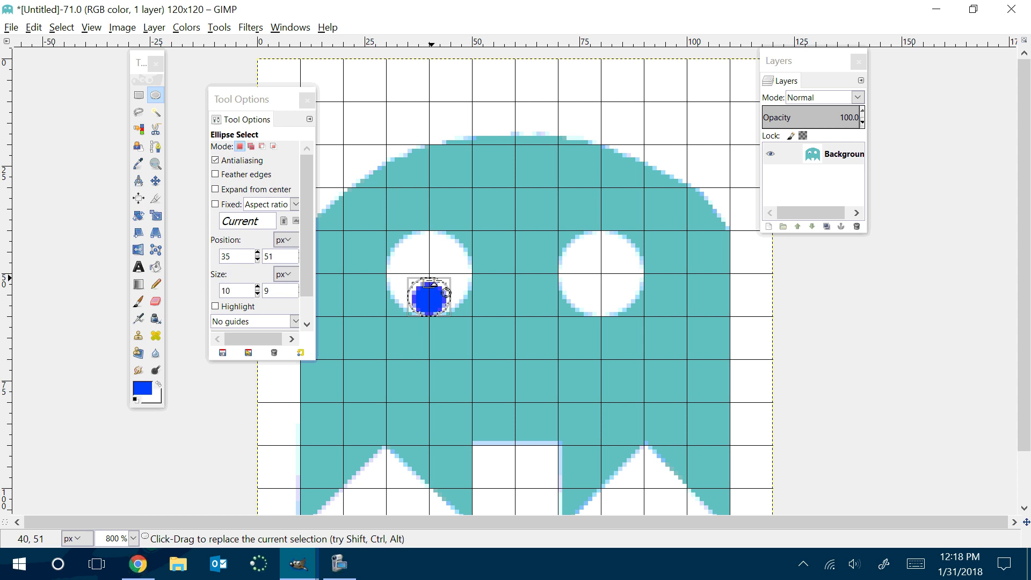
left_click_drag(434, 280, 435, 285)
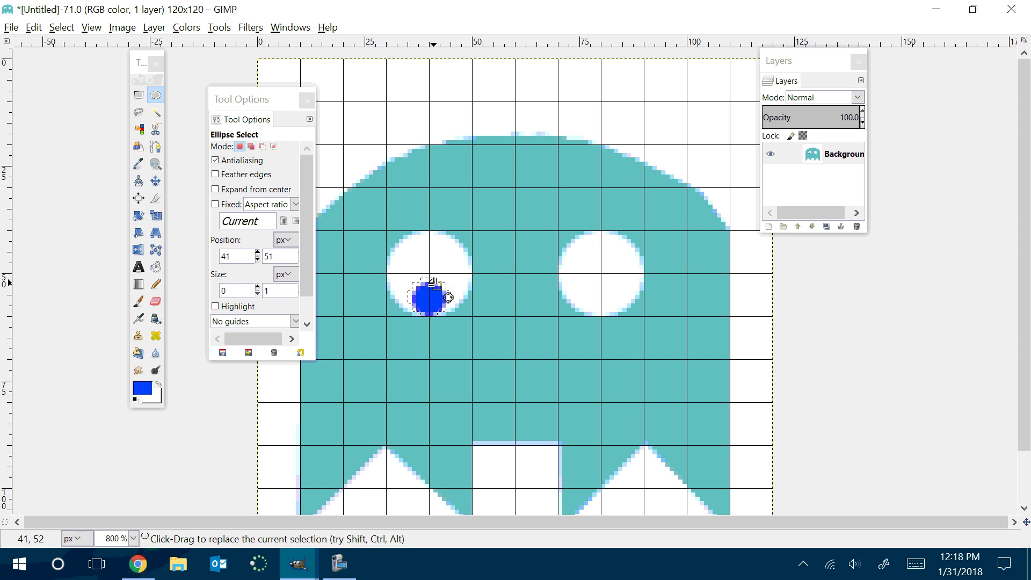
key("ctrl+c")
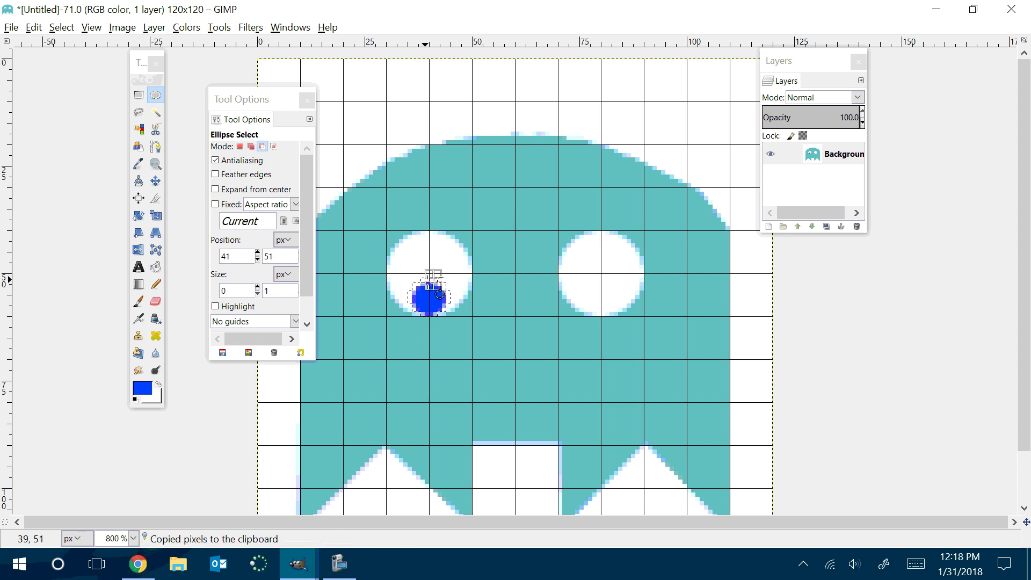
key("ctrl+v")
left_click_drag(433, 293, 601, 298)
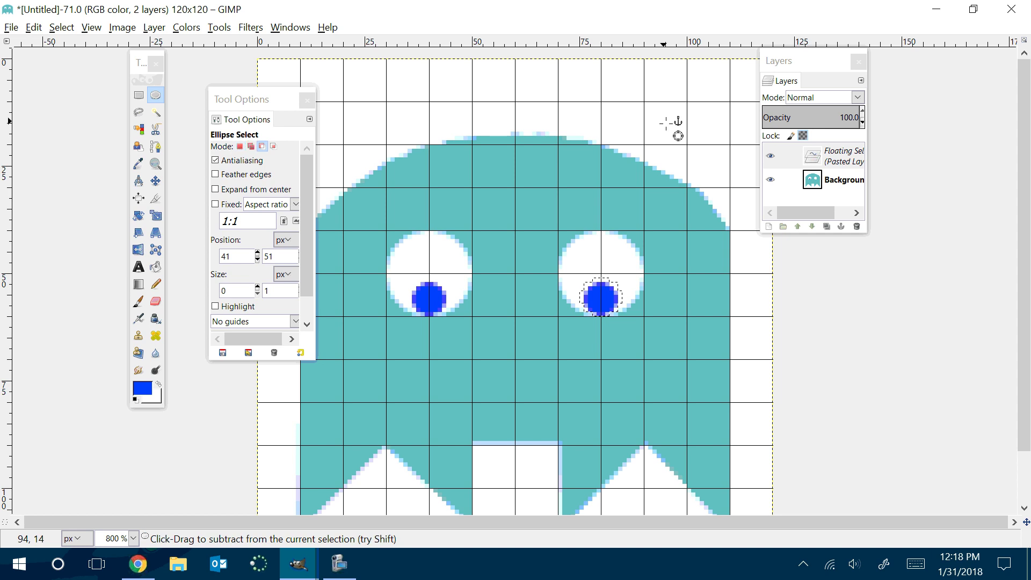
scroll(663, 125, "down", 3)
scroll(663, 124, "down", 1)
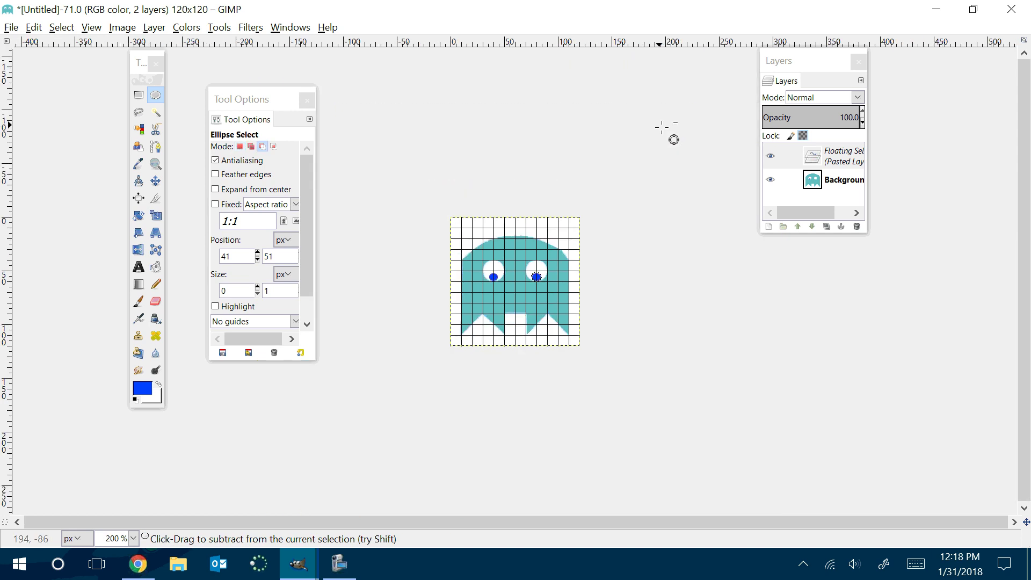
scroll(663, 127, "up", 2)
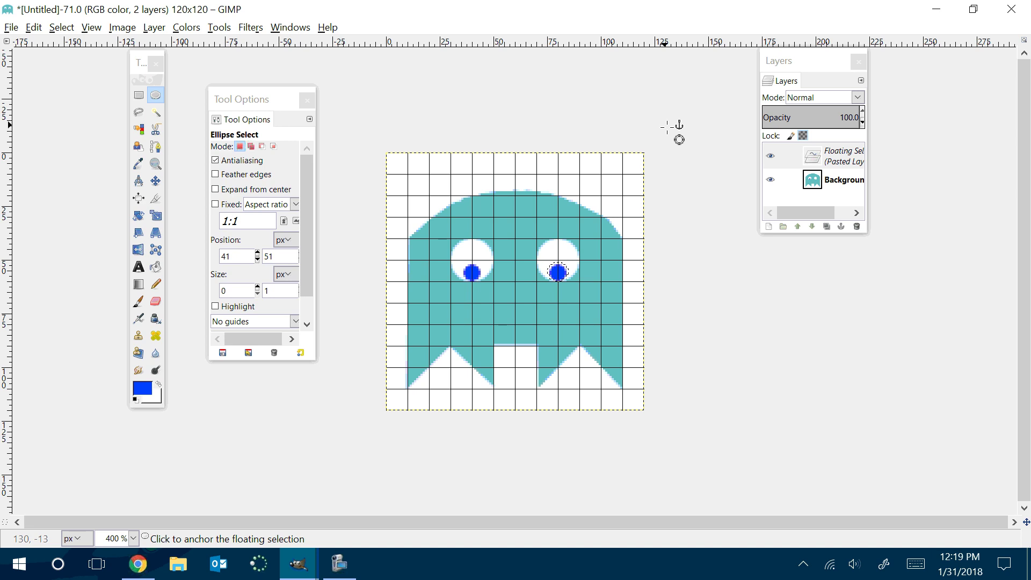
Step: Anchor the pasted right-eye pupil into the Background layer
left_click(811, 188)
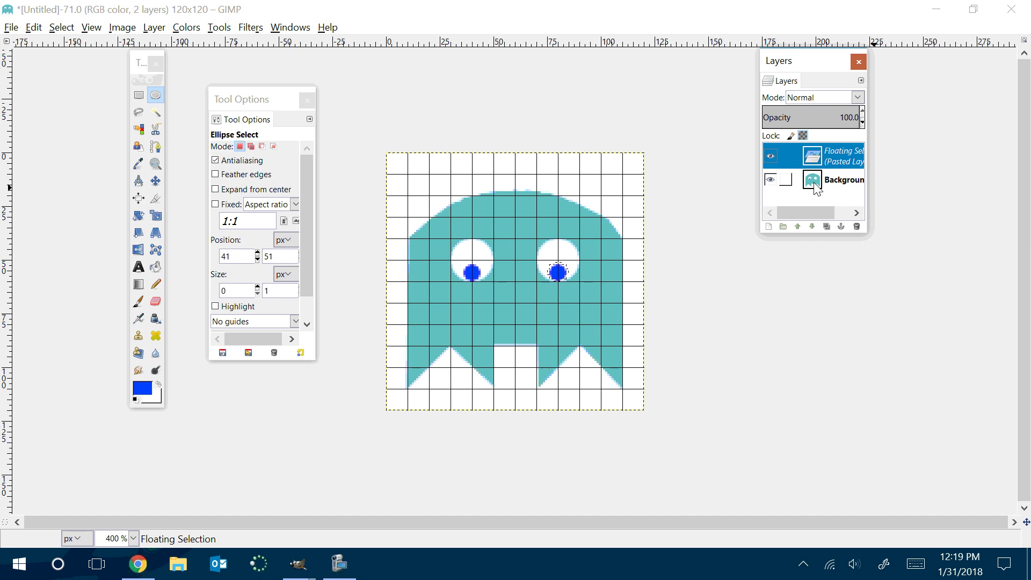
left_click(771, 180)
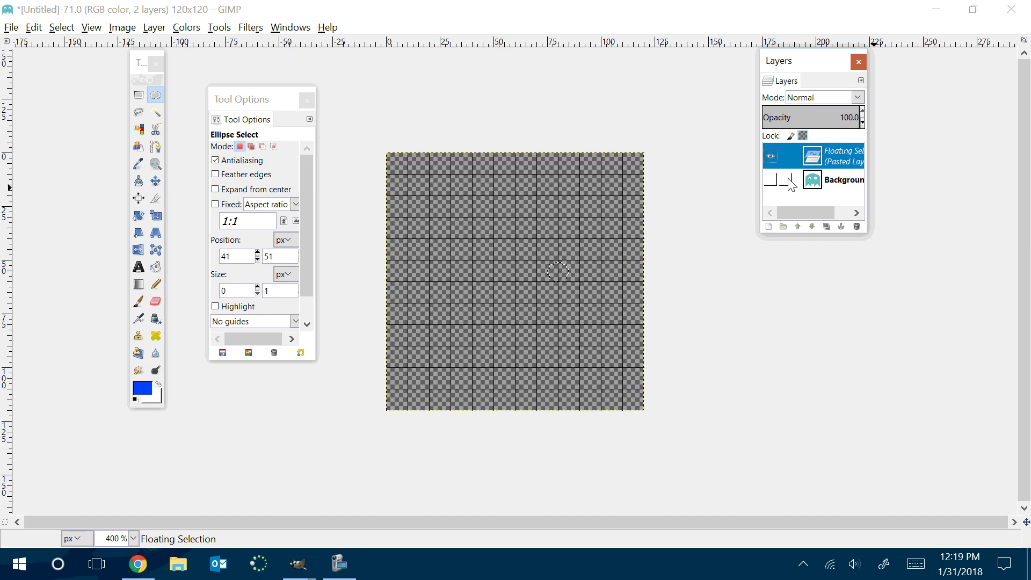
left_click(772, 181)
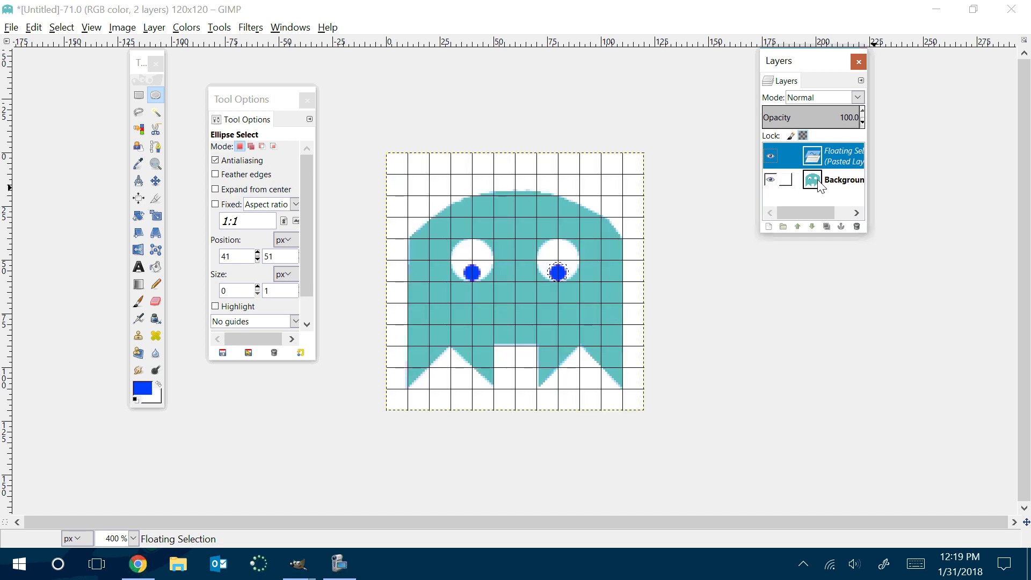
left_click(908, 175)
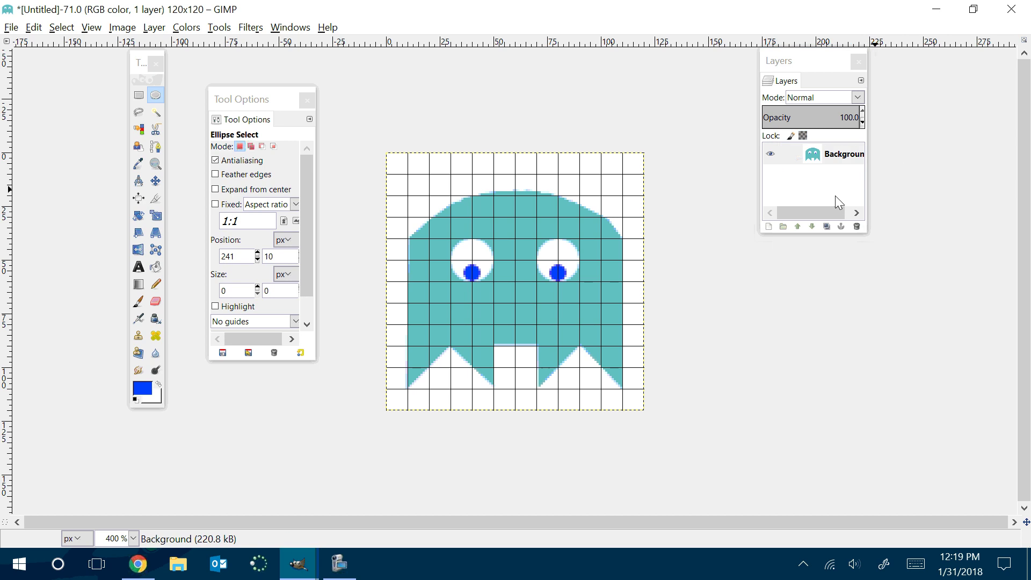
Step: Add an alpha channel to the Background layer and select all its white areas with Select by Color
right_click(811, 156)
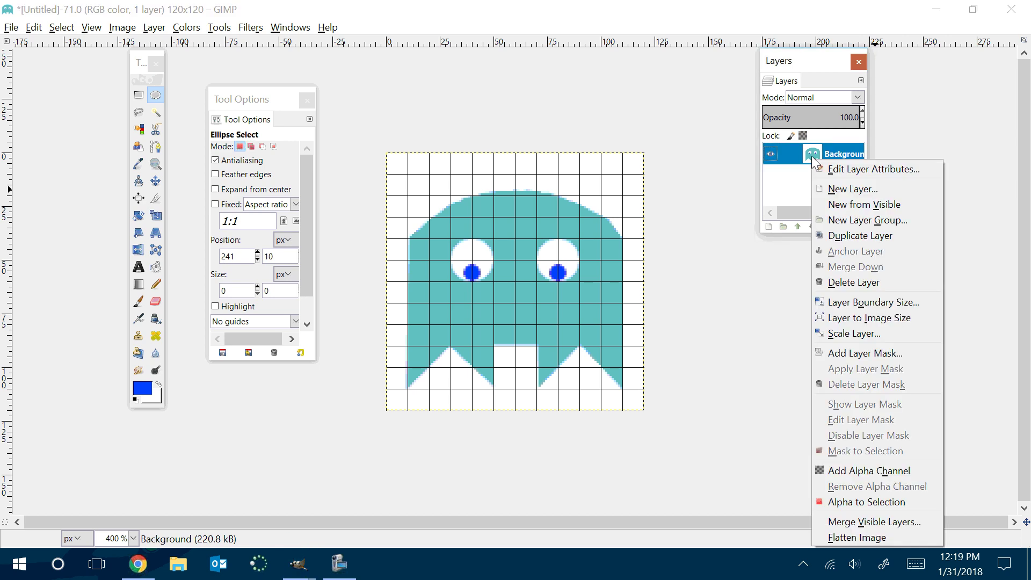
left_click(847, 473)
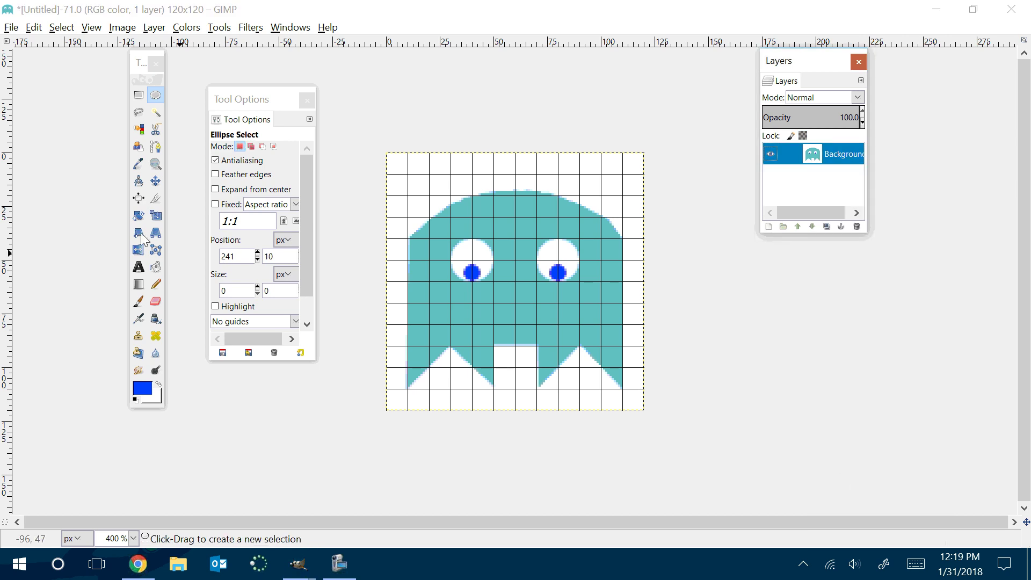
left_click(141, 130)
left_click(405, 196)
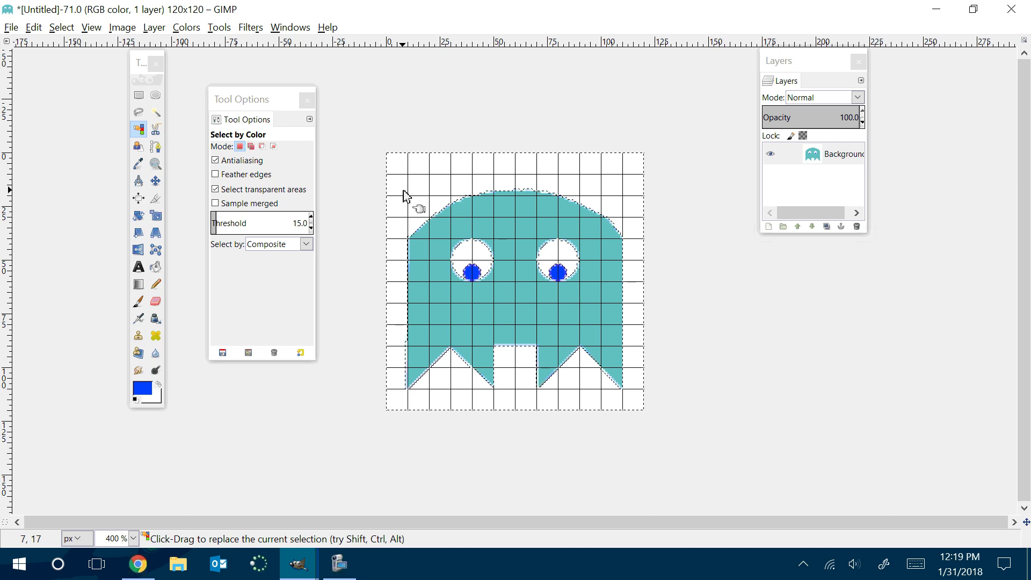
Step: Try clearing the selected white areas to transparency, and undo the deletion
key("Delete")
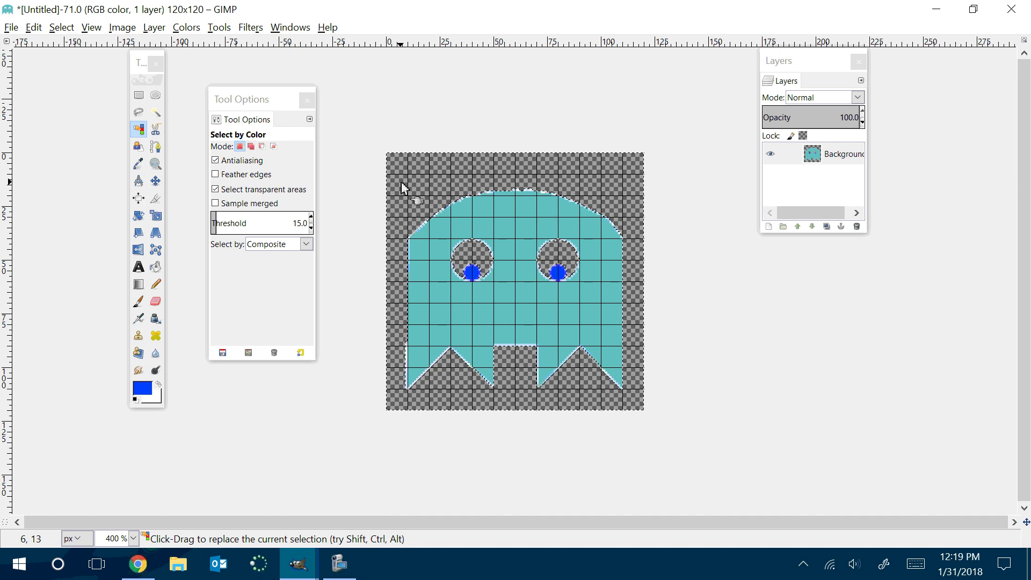
key("ctrl")
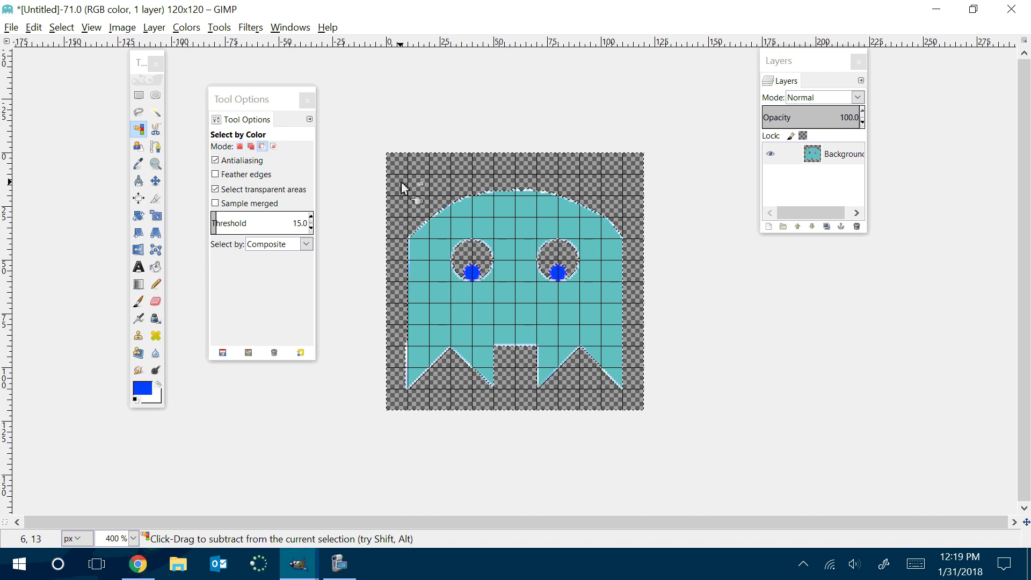
left_click(403, 188, "ctrl")
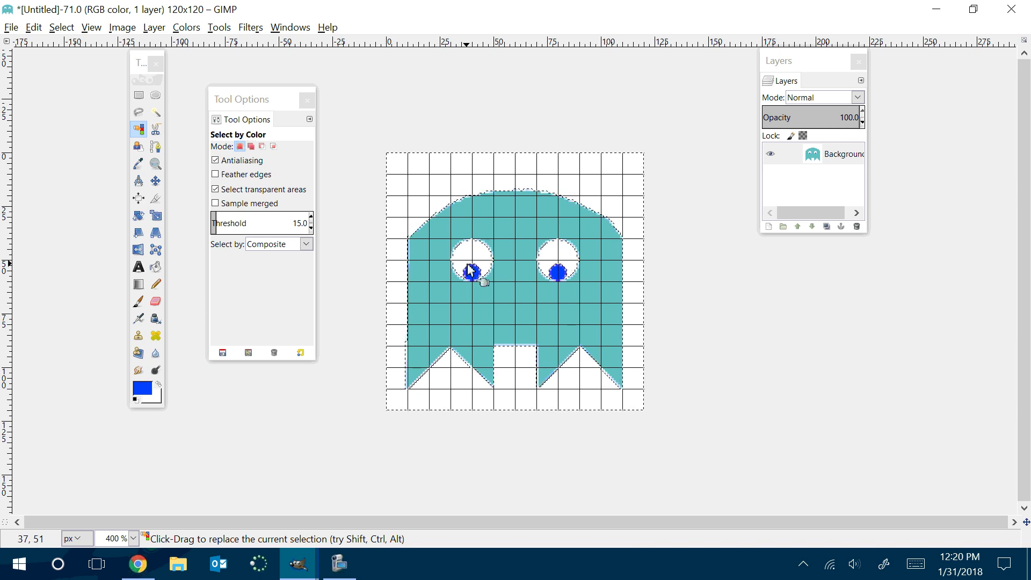
Step: Fill the white area around the ghost with magenta, RGB 222, 20, 240, using Bucket Fill
left_click(157, 263)
left_click(142, 387)
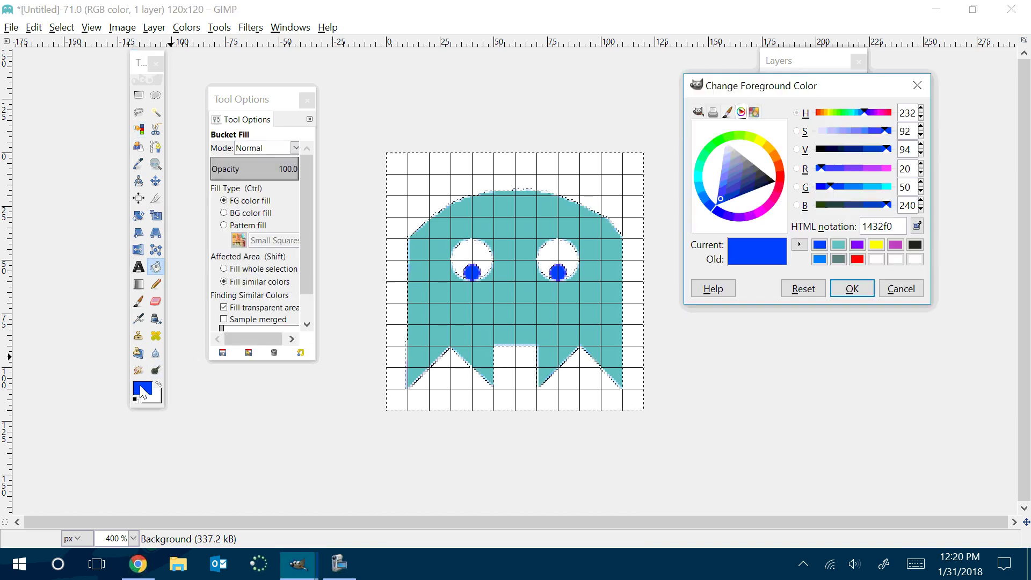
left_click(757, 215)
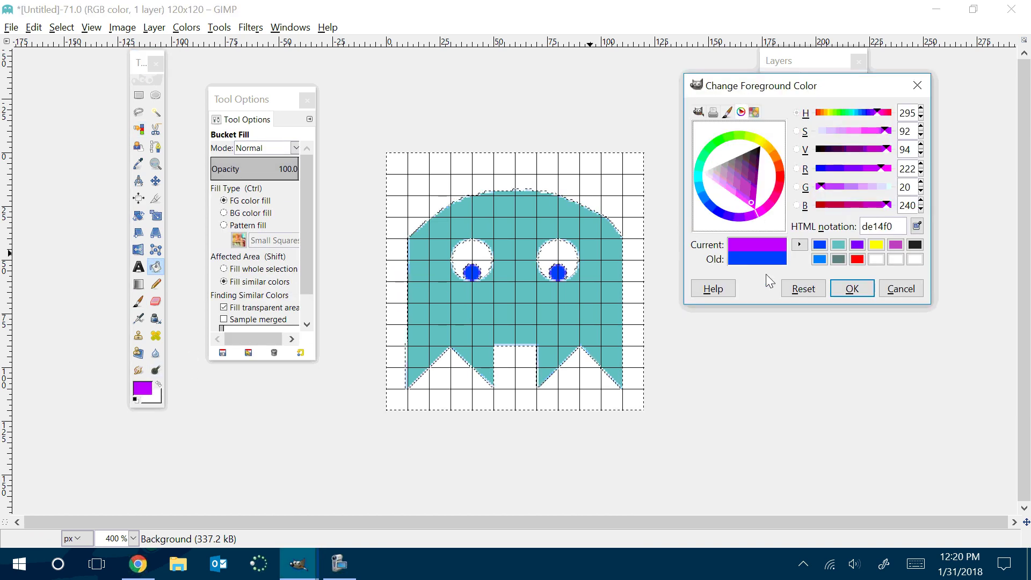
left_click(846, 294)
left_click(418, 178)
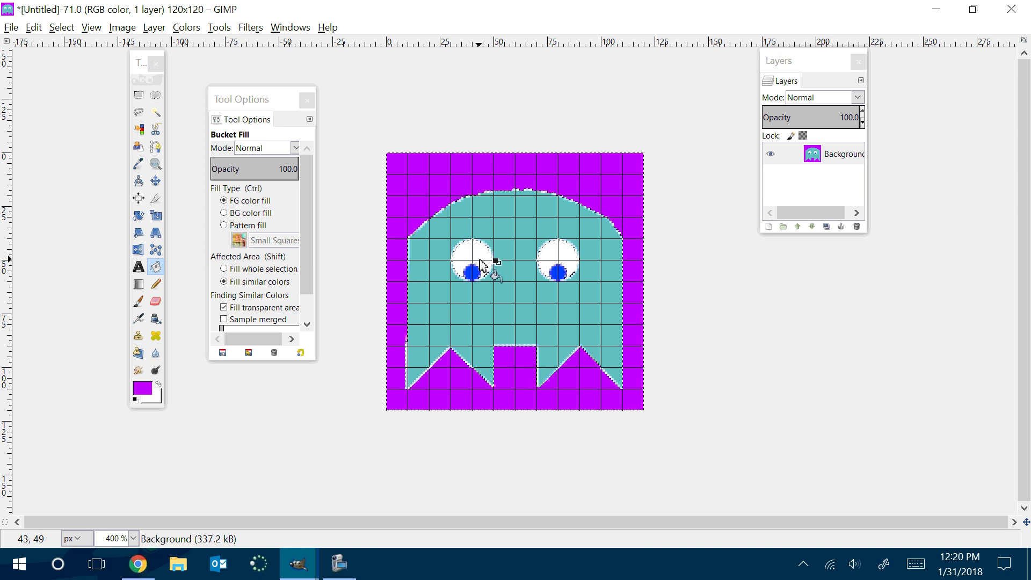
Step: Select the magenta surroundings with Select by Color and delete them to transparency
left_click(139, 129)
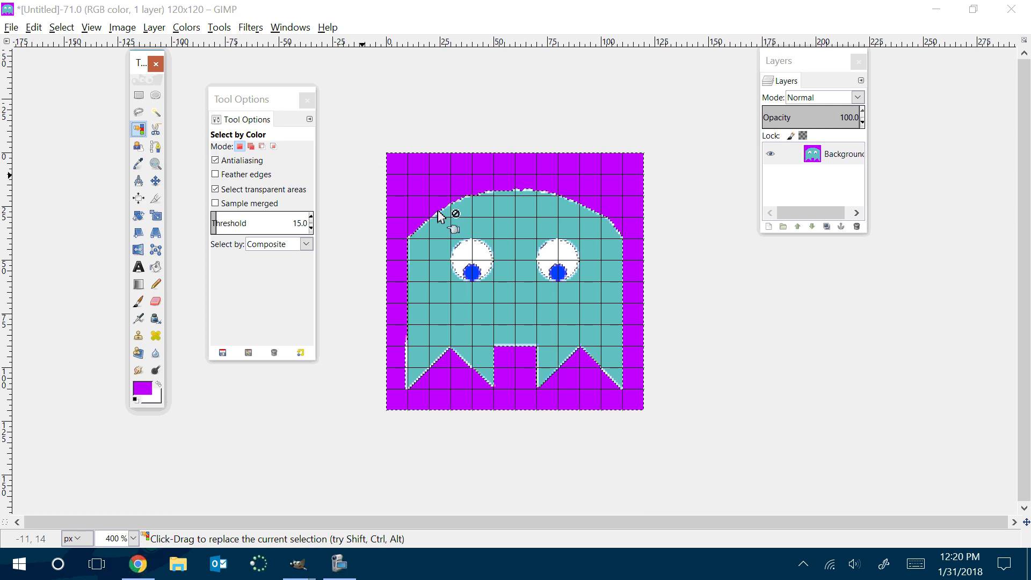
left_click(417, 199)
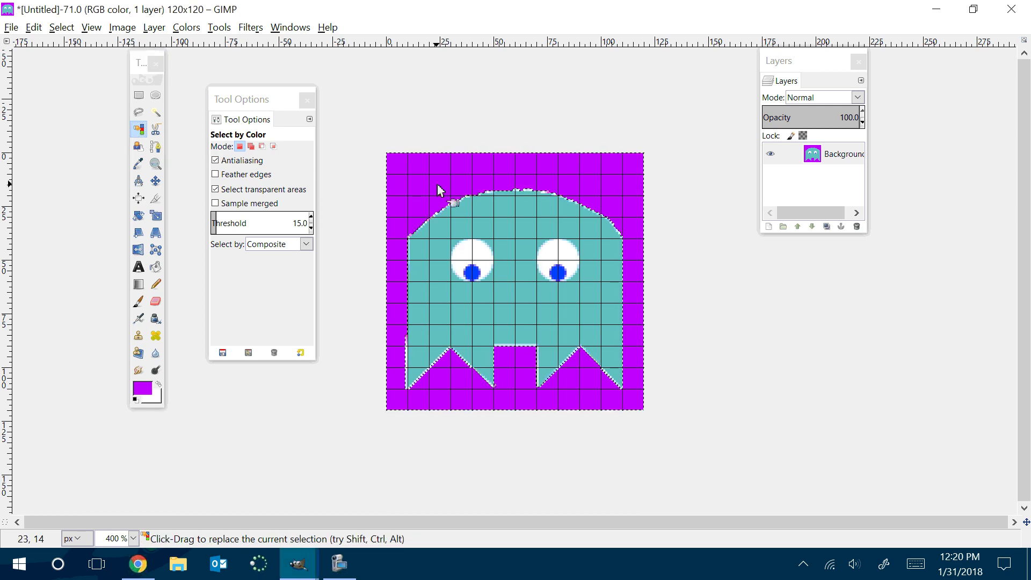
key("Delete")
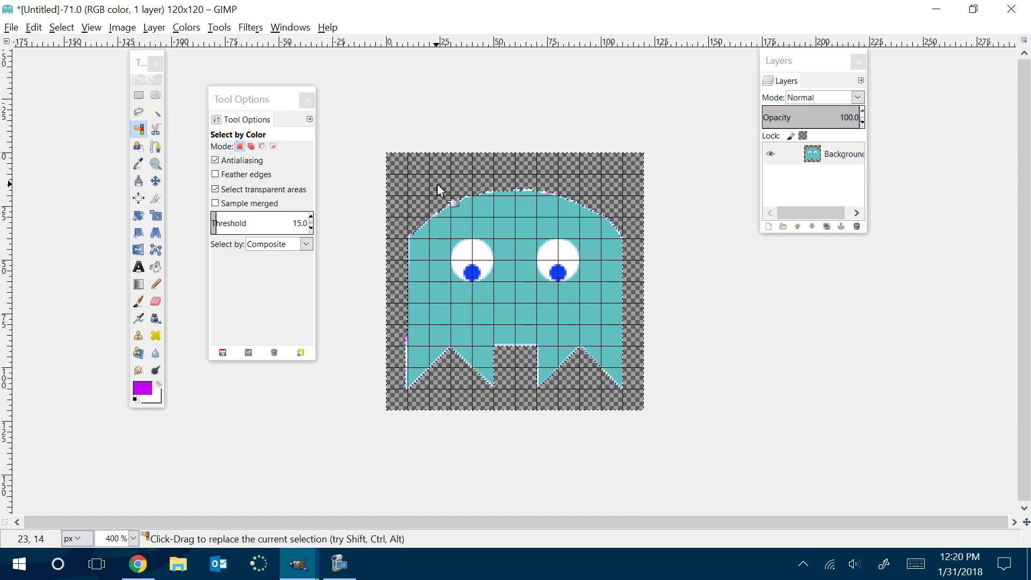
Step: Start exporting the image and browse to the folder 2017-2018 / Gimp Semester 2 / Gimp P5 Q3
left_click(13, 28)
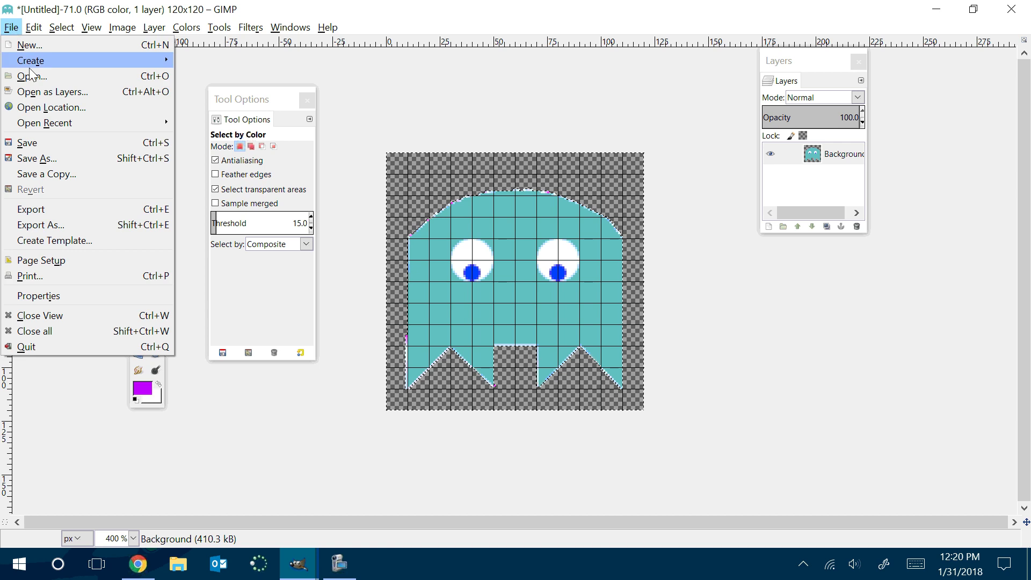
left_click(58, 224)
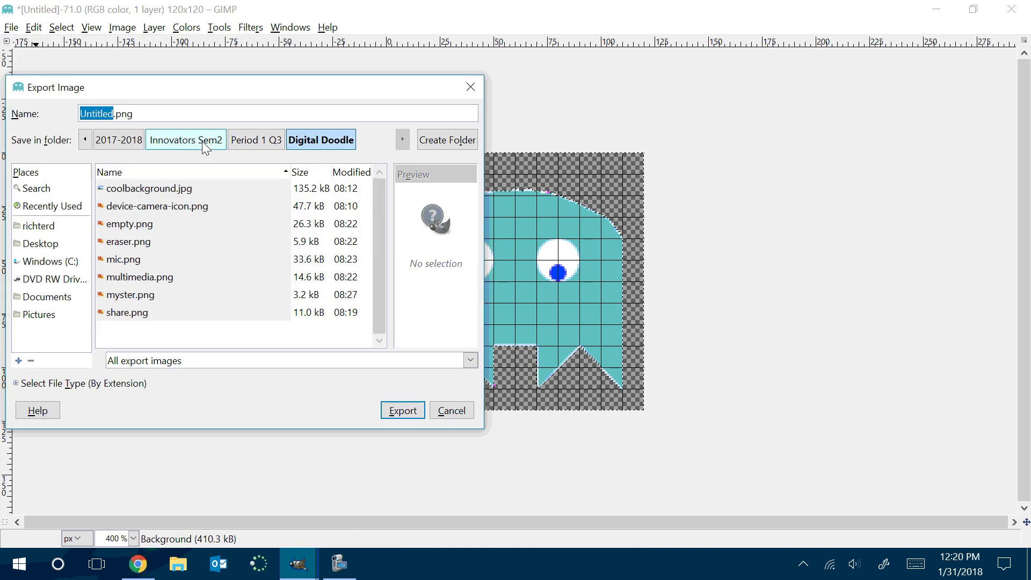
left_click(115, 140)
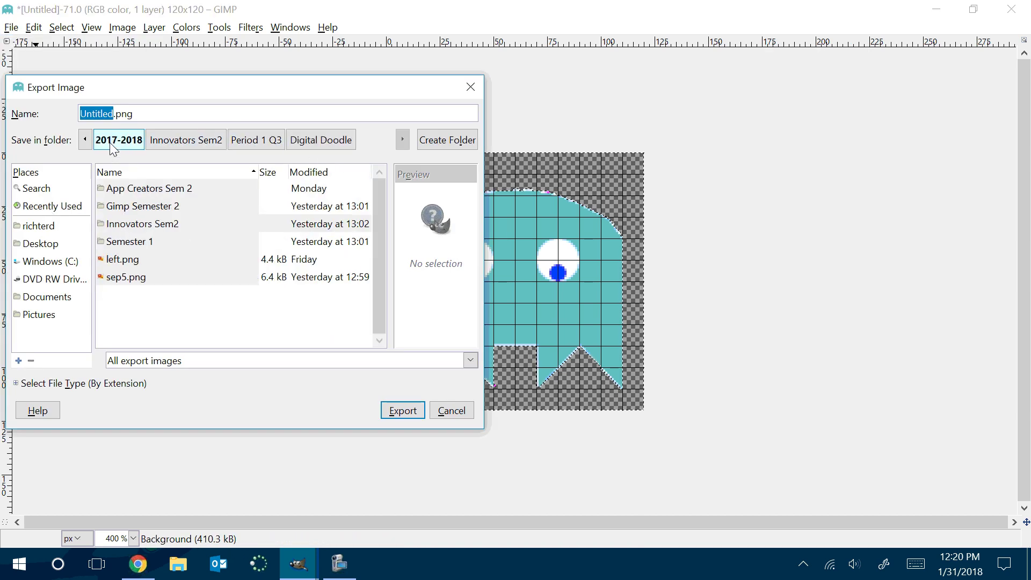
double_click(130, 207)
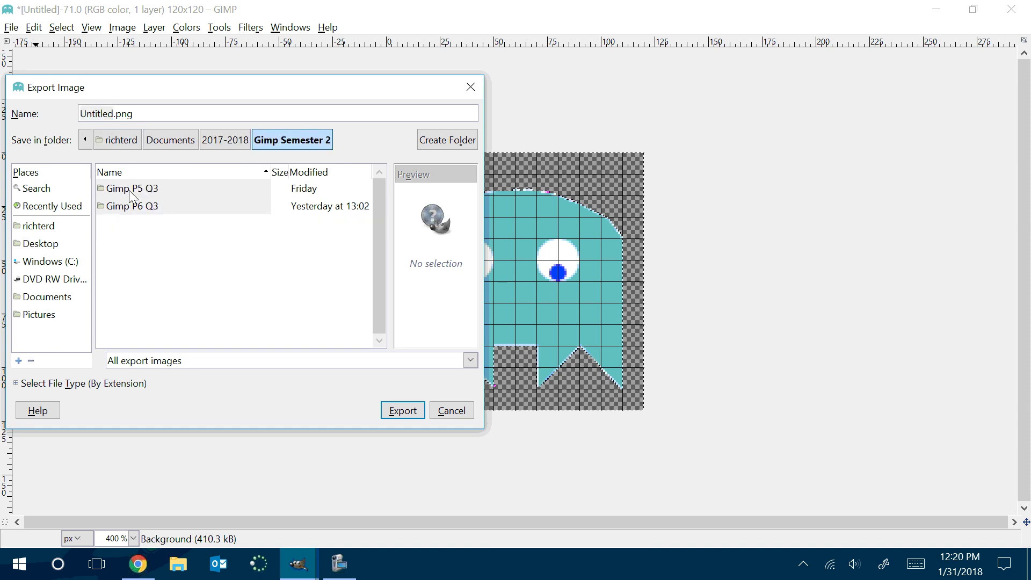
double_click(129, 190)
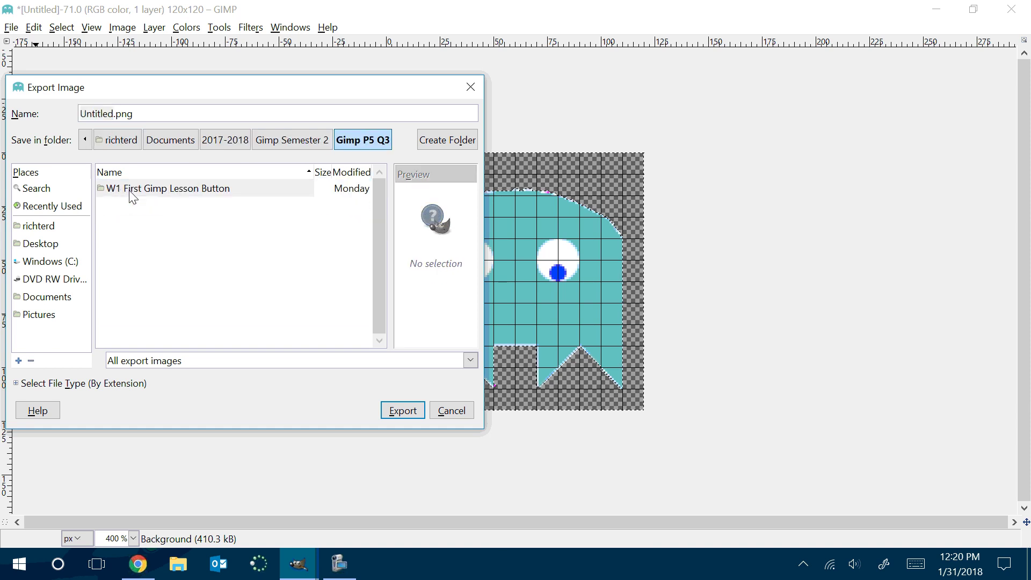
Step: Create a new folder named Pacman Ghost inside Gimp P5 Q3 for the export
left_click(437, 142)
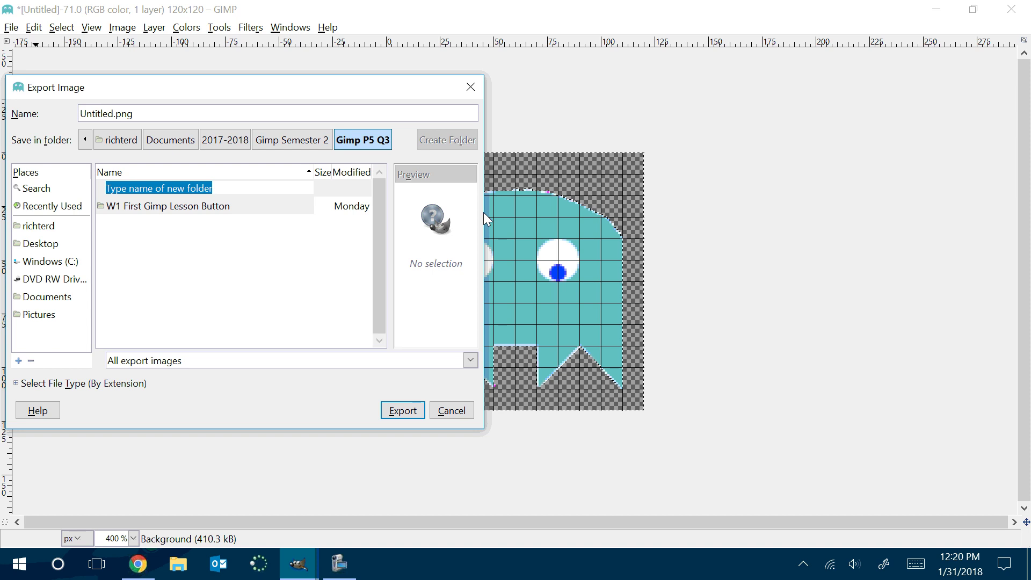
type("Pacman")
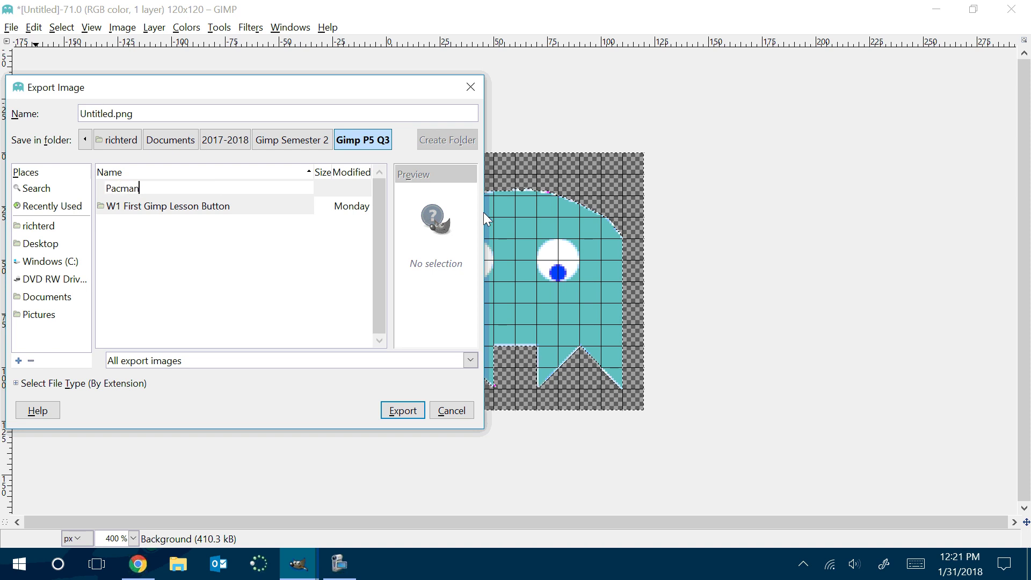
type(" Ghost")
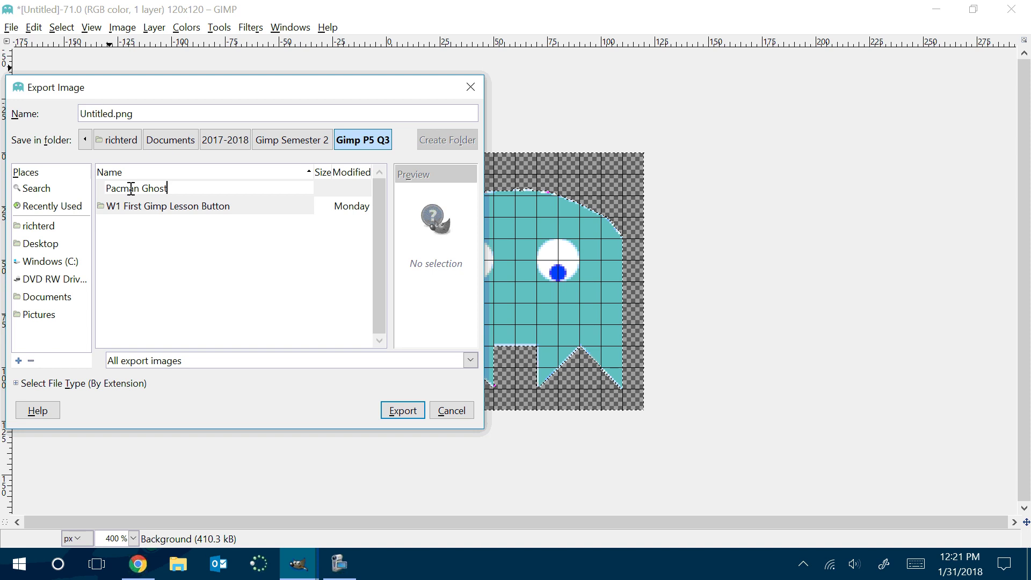
key("Return")
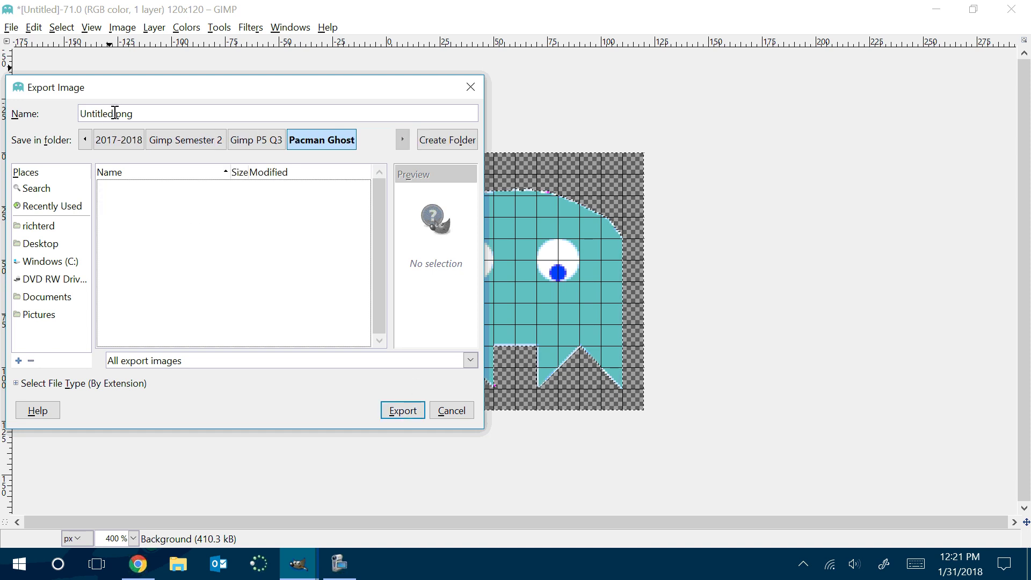
Step: Name the file inky.png and export it with the PNG options as they are
left_click_drag(114, 113, 69, 115)
key("BackSpace")
type("in")
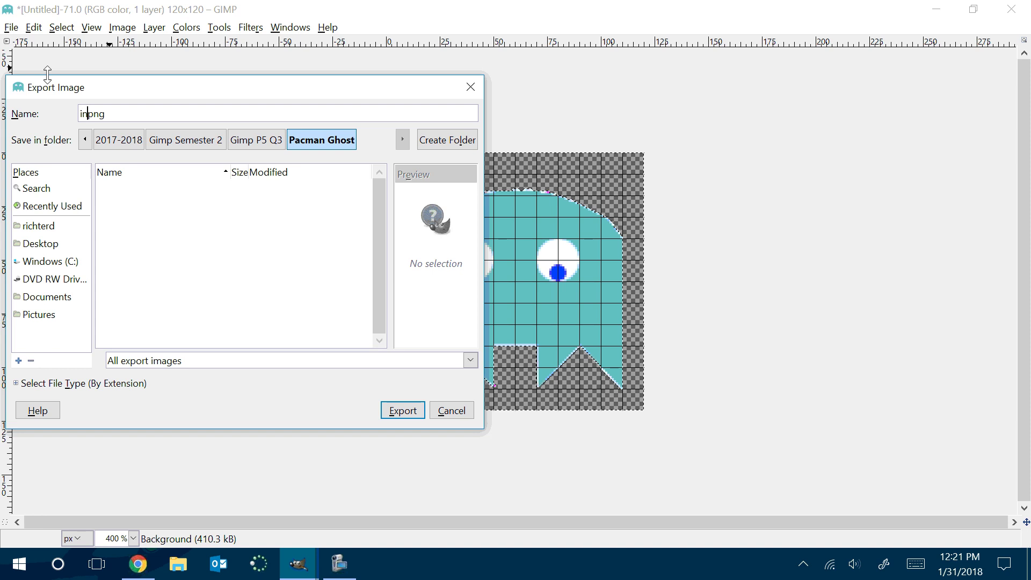
type("ky")
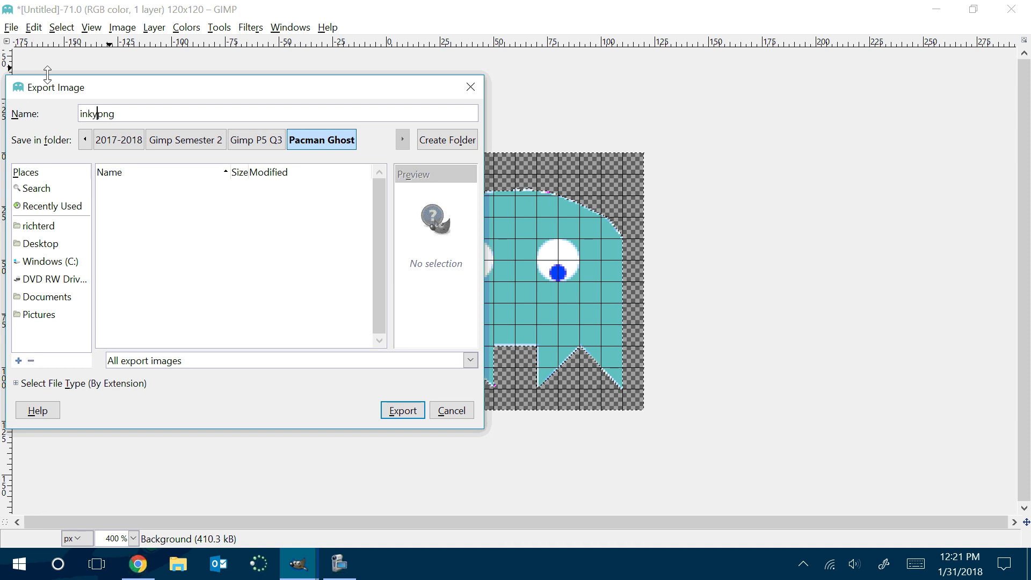
key("Return")
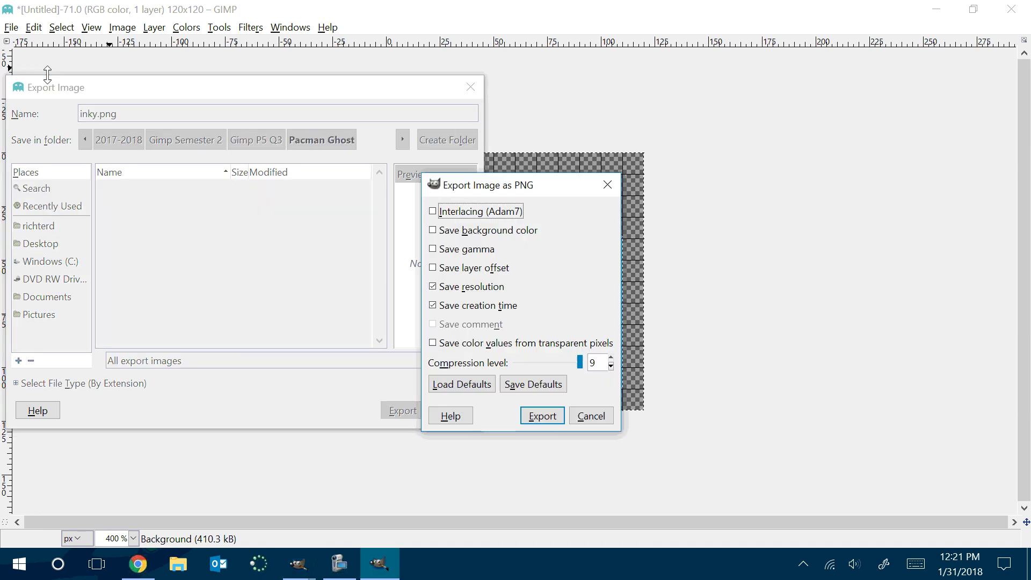
left_click(553, 414)
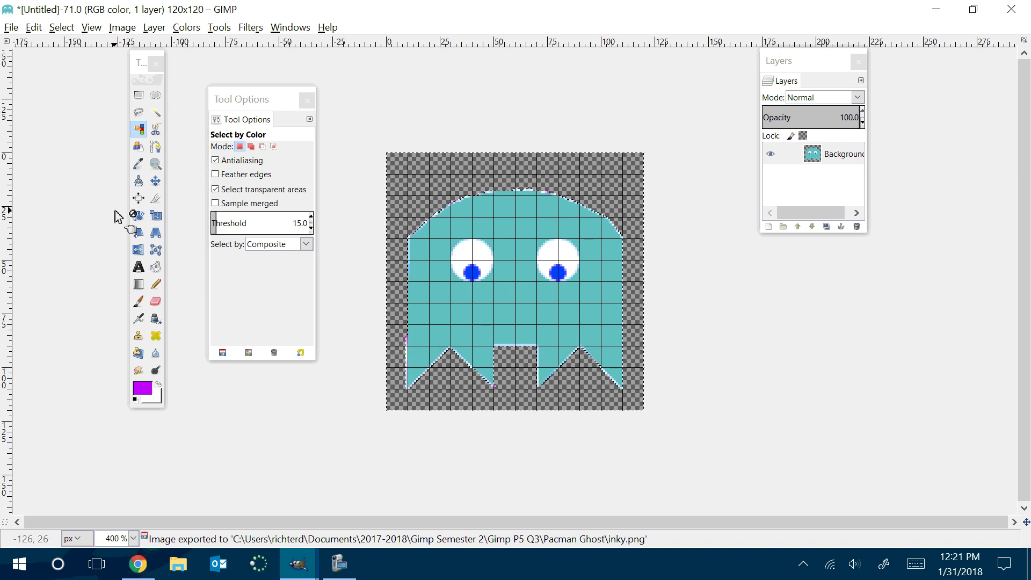
Step: Activate Bucket Fill and set the foreground color to orange-yellow, RGB 240, 190, 20
left_click(158, 271)
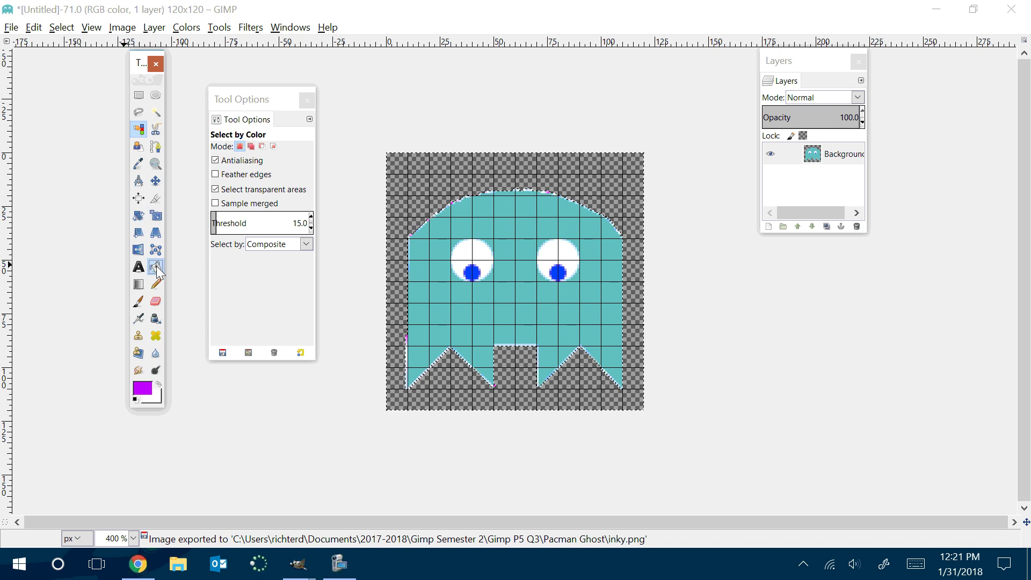
left_click(142, 388)
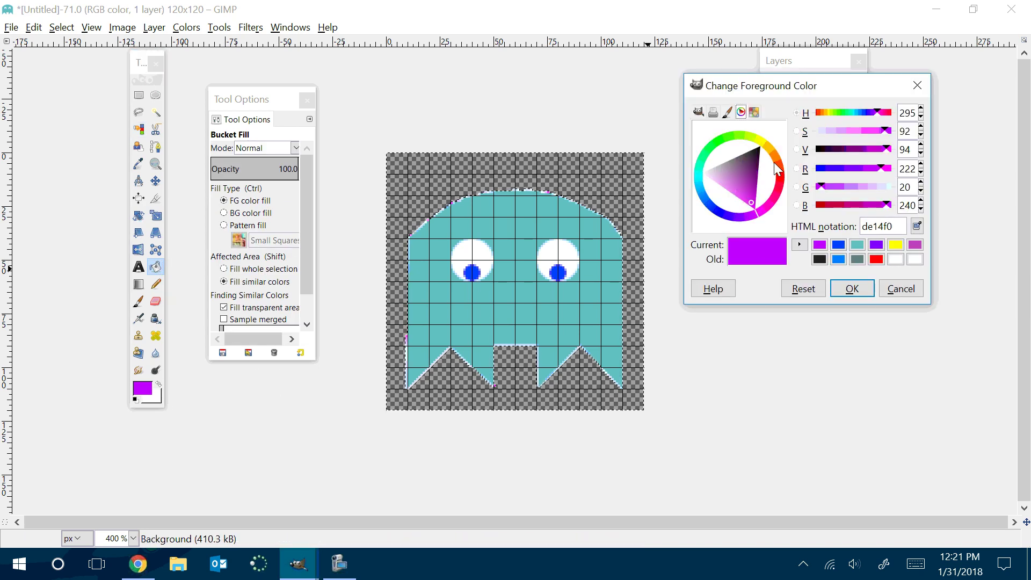
left_click(768, 147)
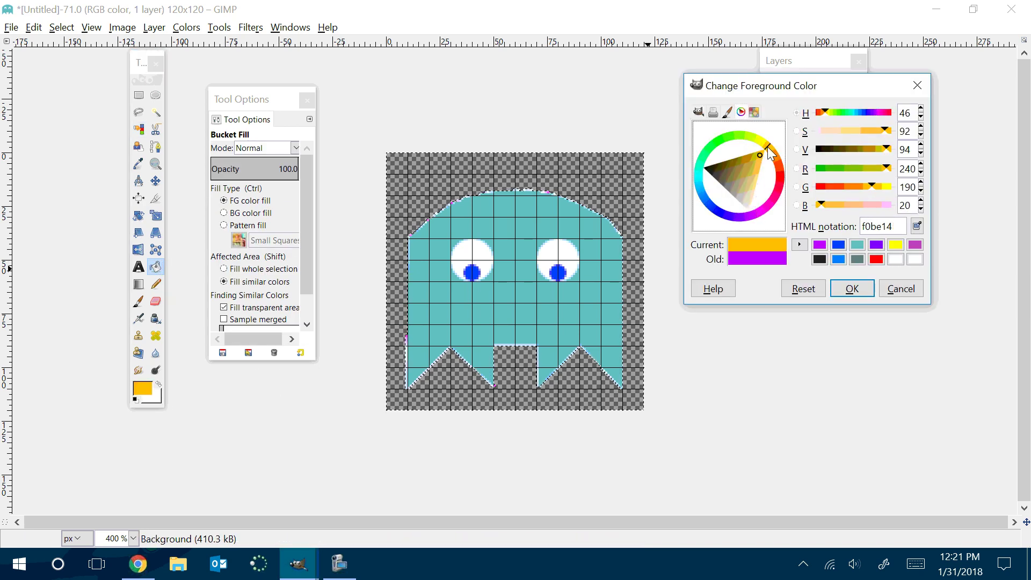
left_click(848, 290)
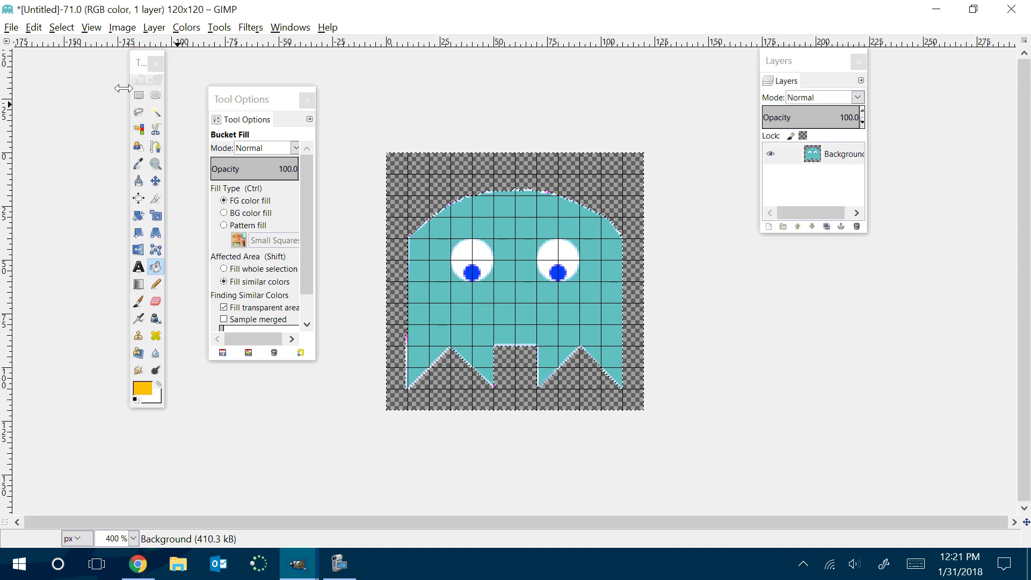
Step: Replace the selection with a rectangle about 127 × 115 px over the image and fill the ghost's body with the orange-yellow foreground color
left_click(139, 95)
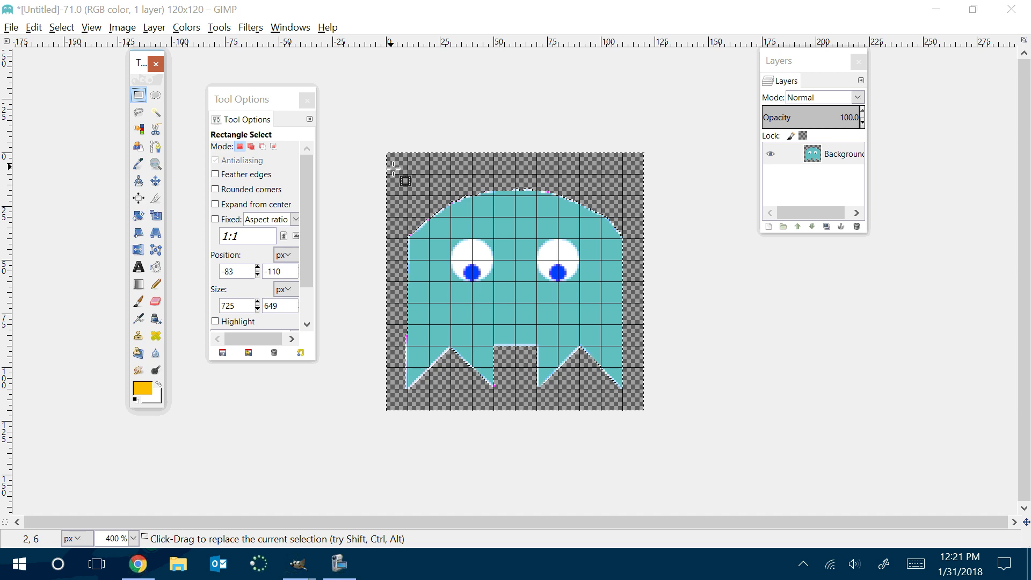
left_click_drag(393, 169, 664, 413)
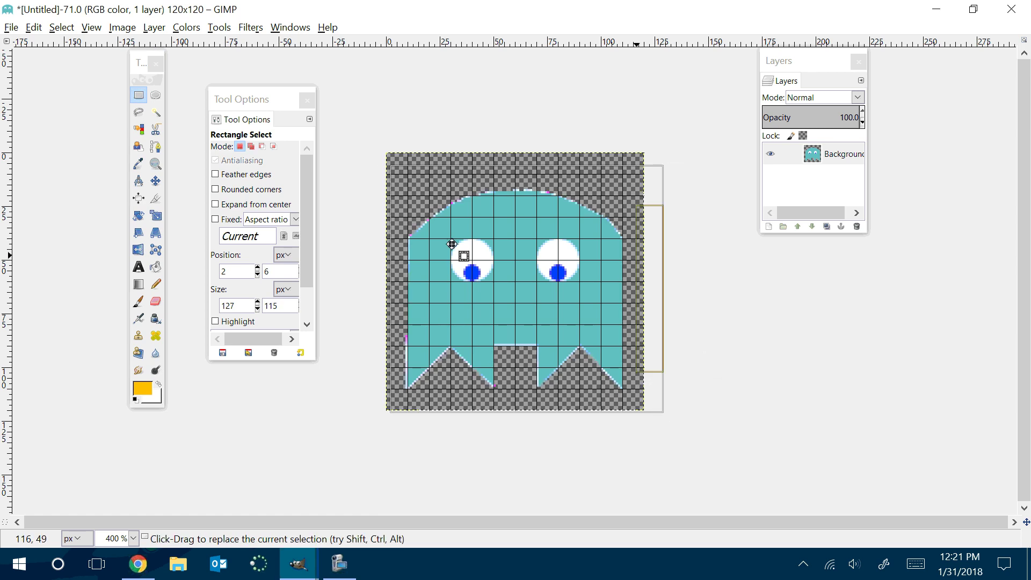
left_click(156, 268)
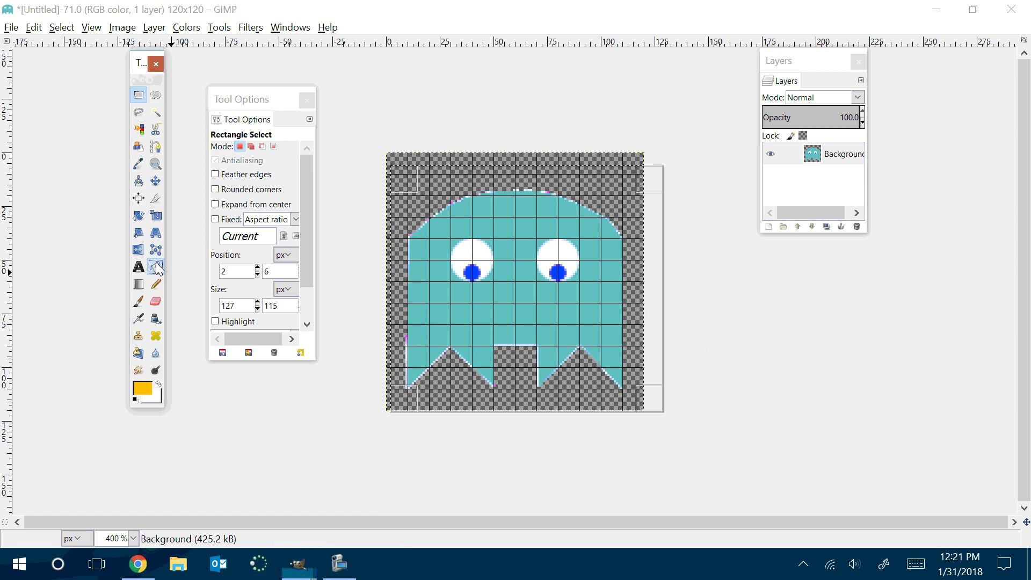
left_click(143, 387)
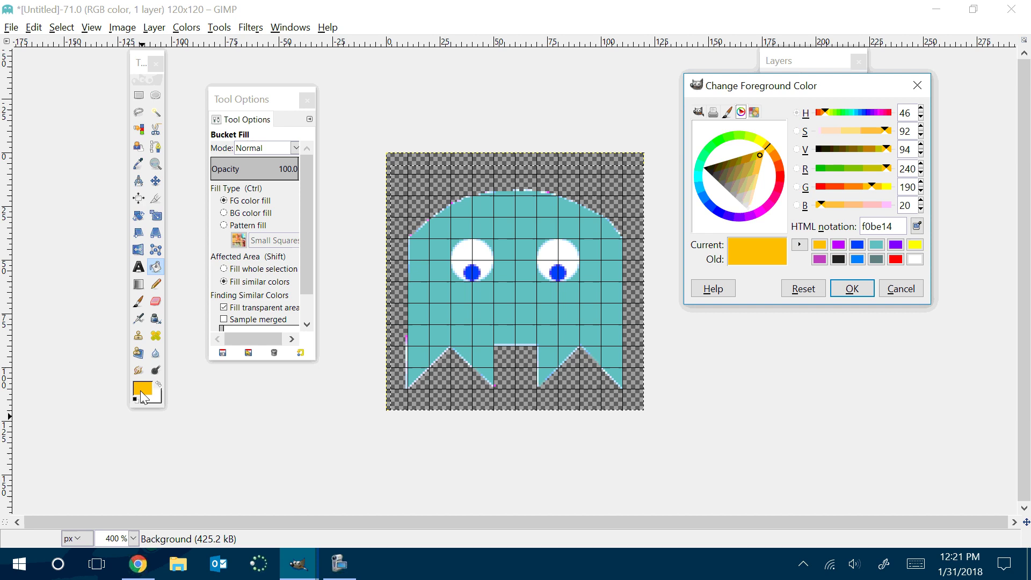
left_click(559, 318)
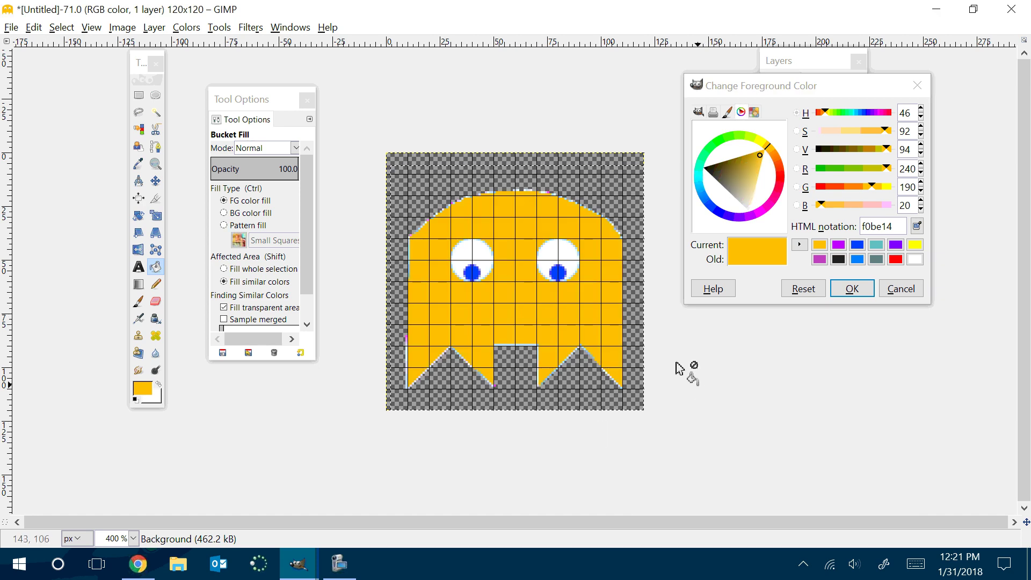
Step: Export the orange-yellow ghost as clyde.png in the Pacman Ghost folder, with the PNG options as they are
left_click(12, 26)
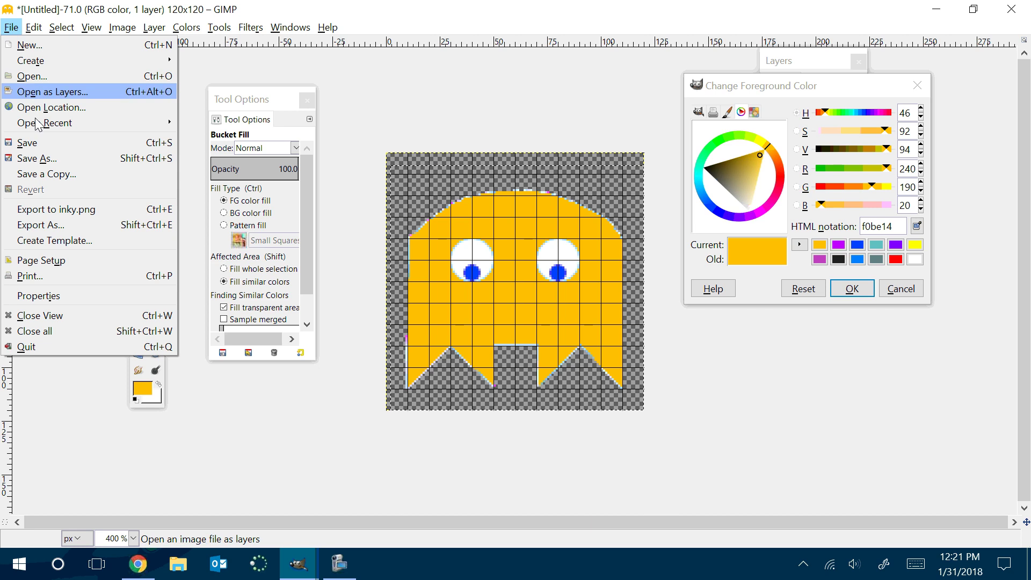
left_click(38, 225)
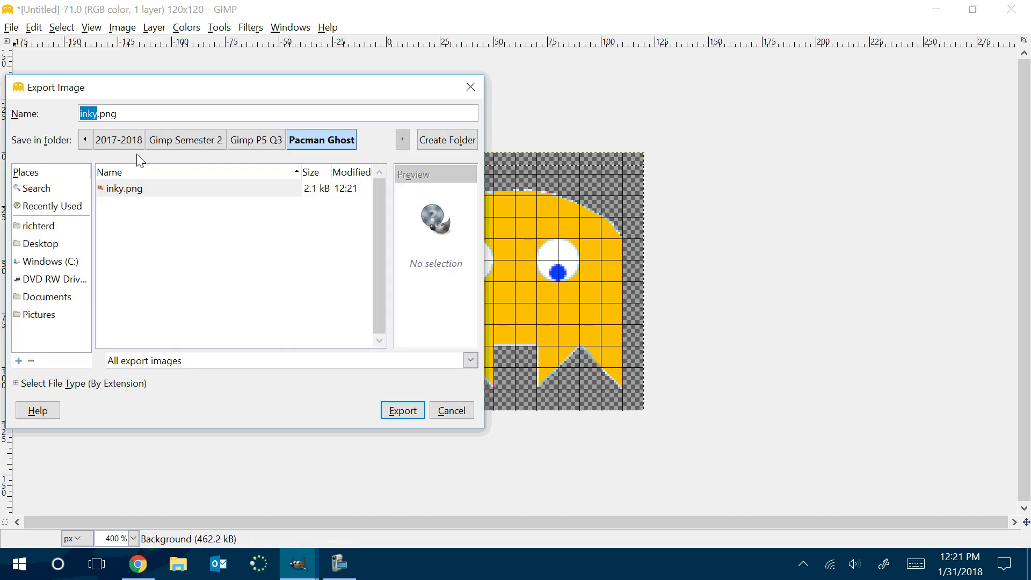
type("clyde")
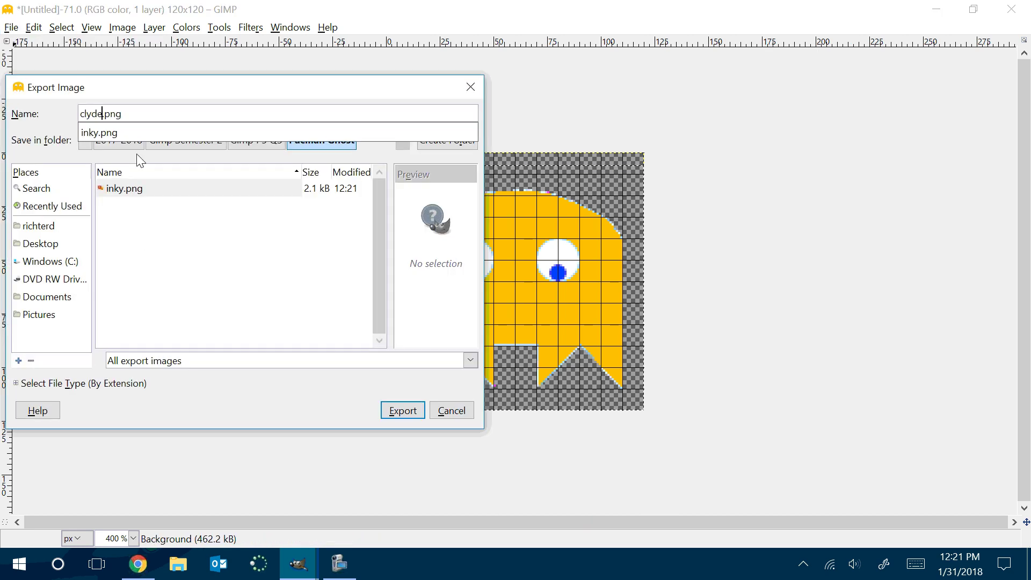
key("Return")
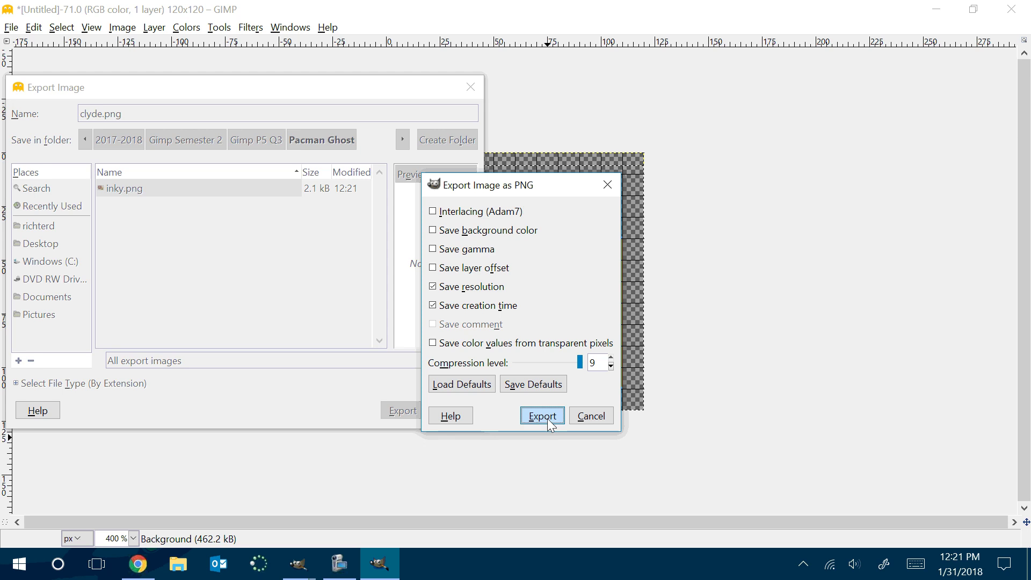
left_click(549, 420)
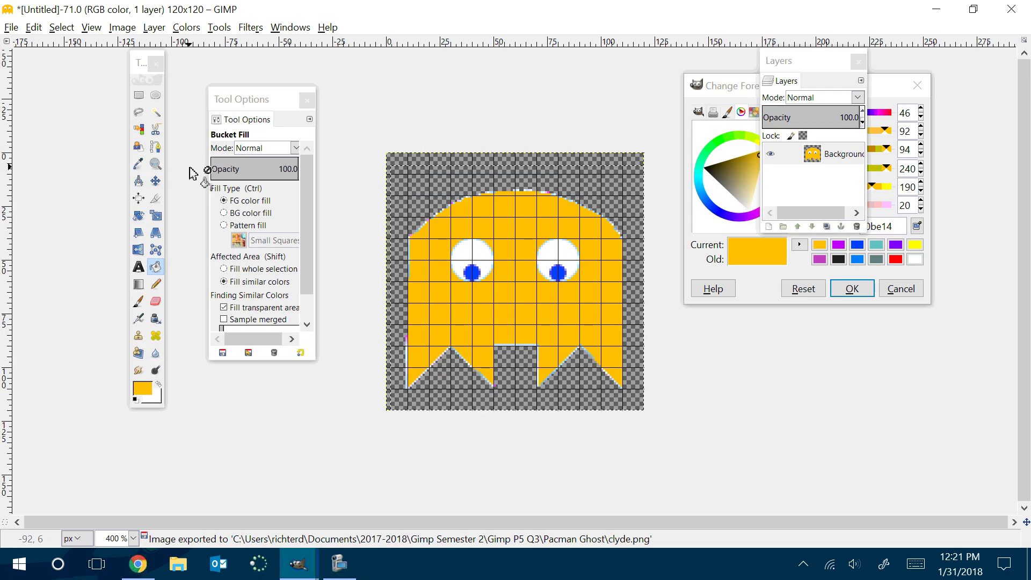
Step: Set the foreground color to dark red, HTML d61b0d, and bucket-fill the ghost's body with it
left_click(156, 267)
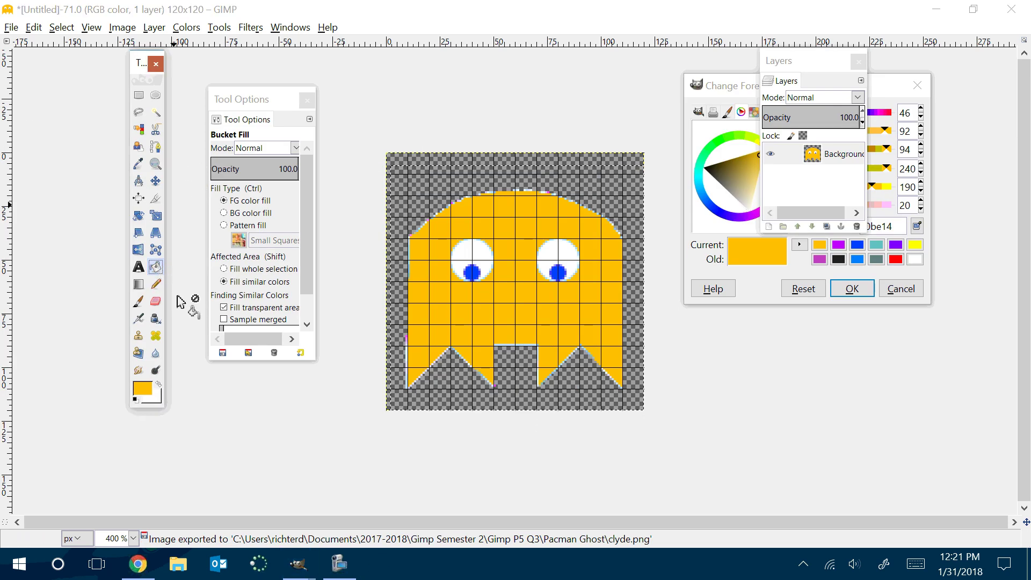
left_click(144, 389)
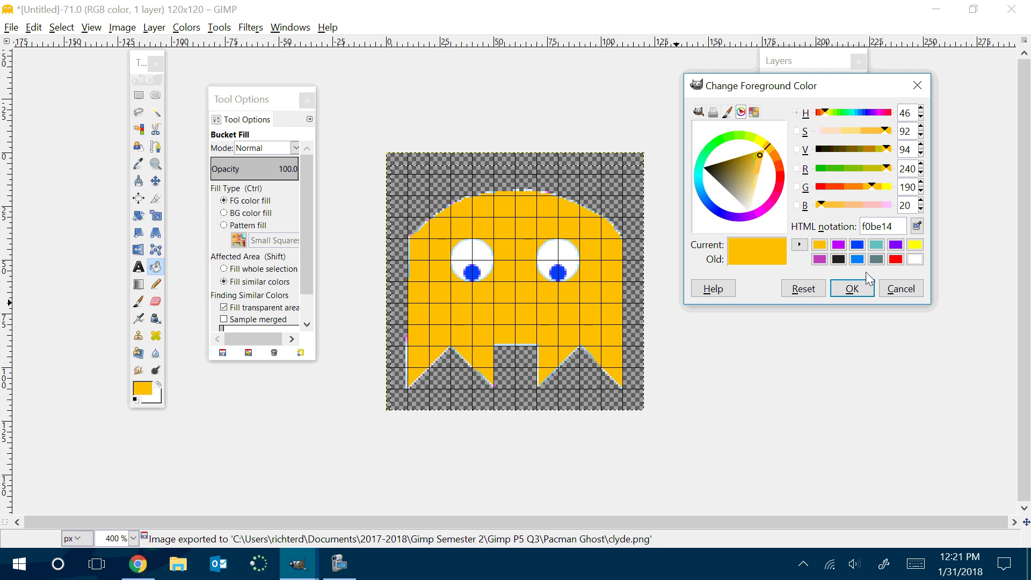
left_click(779, 161)
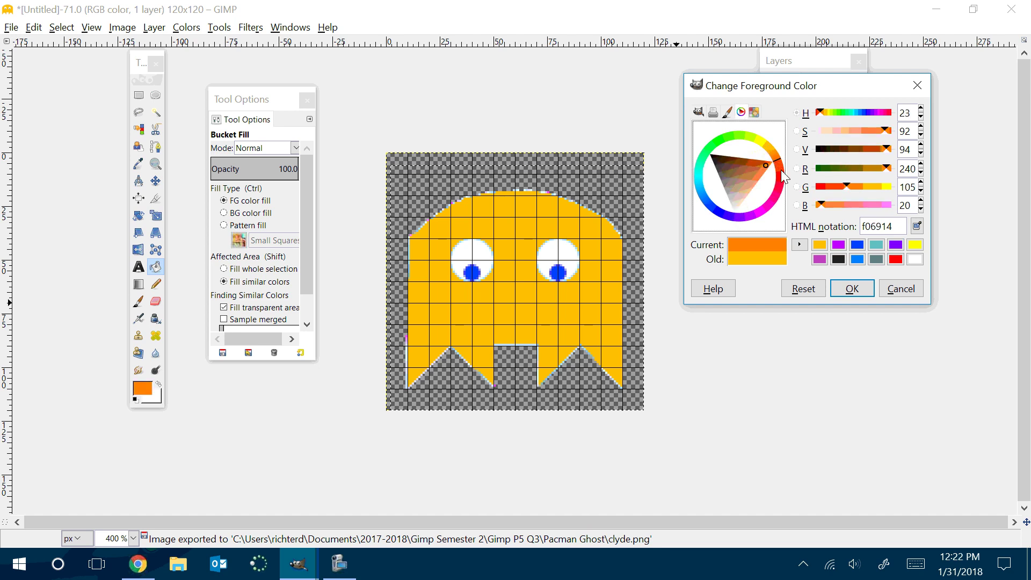
left_click_drag(782, 188, 780, 175)
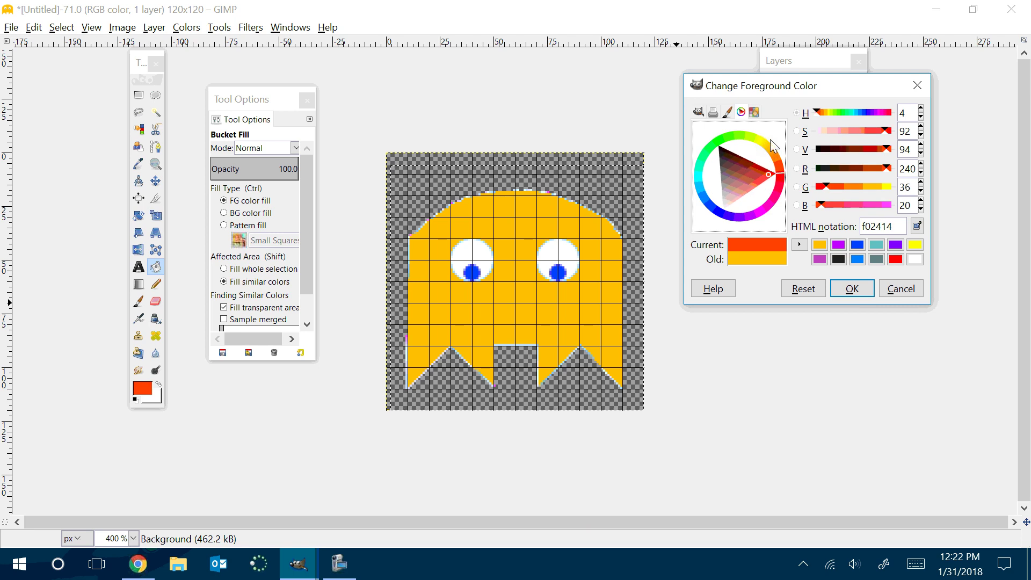
left_click(754, 113)
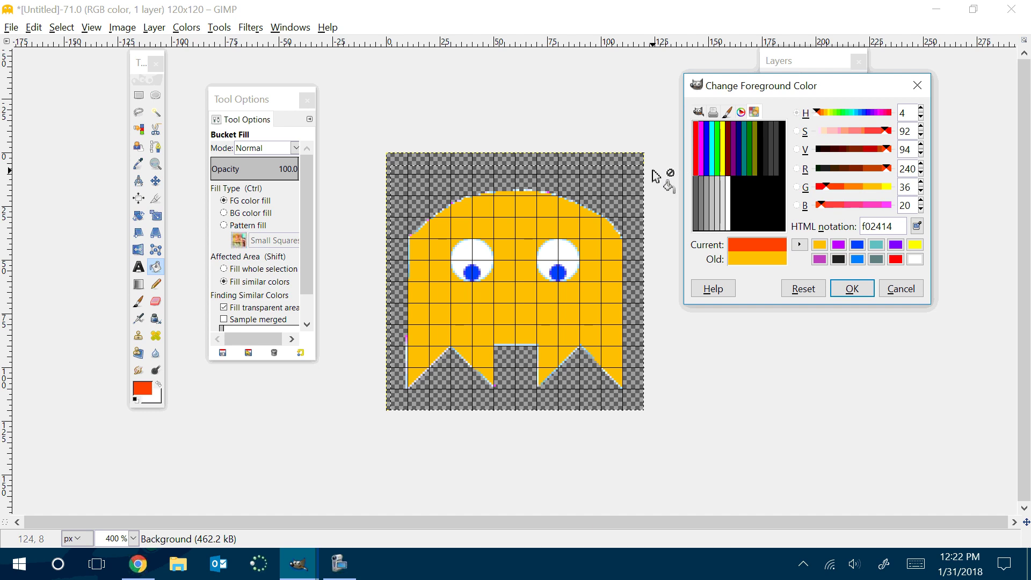
left_click(742, 113)
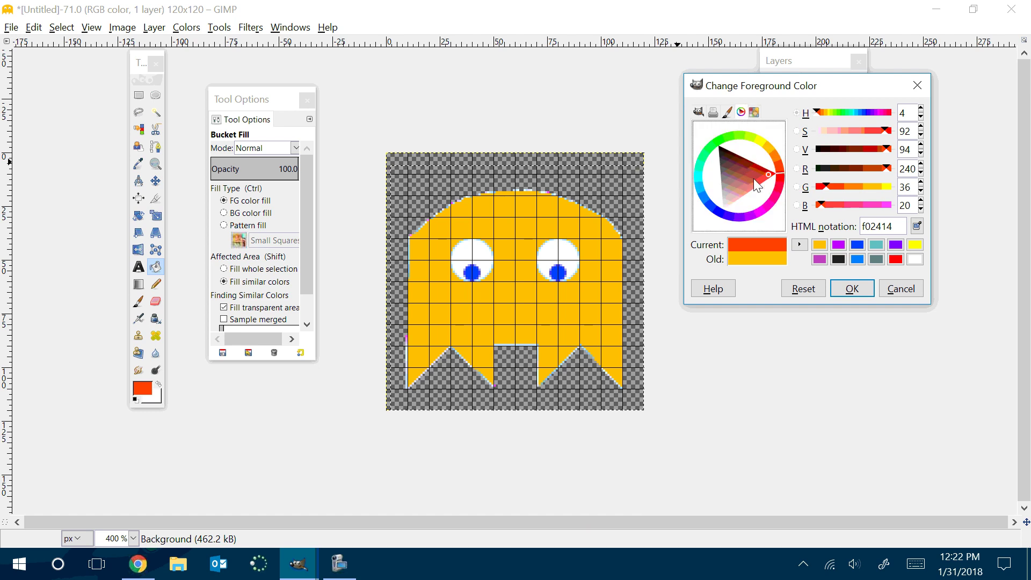
mouse_move(765, 173)
left_mouse_down()
mouse_move(756, 179)
mouse_move(764, 183)
mouse_move(765, 171)
left_mouse_up()
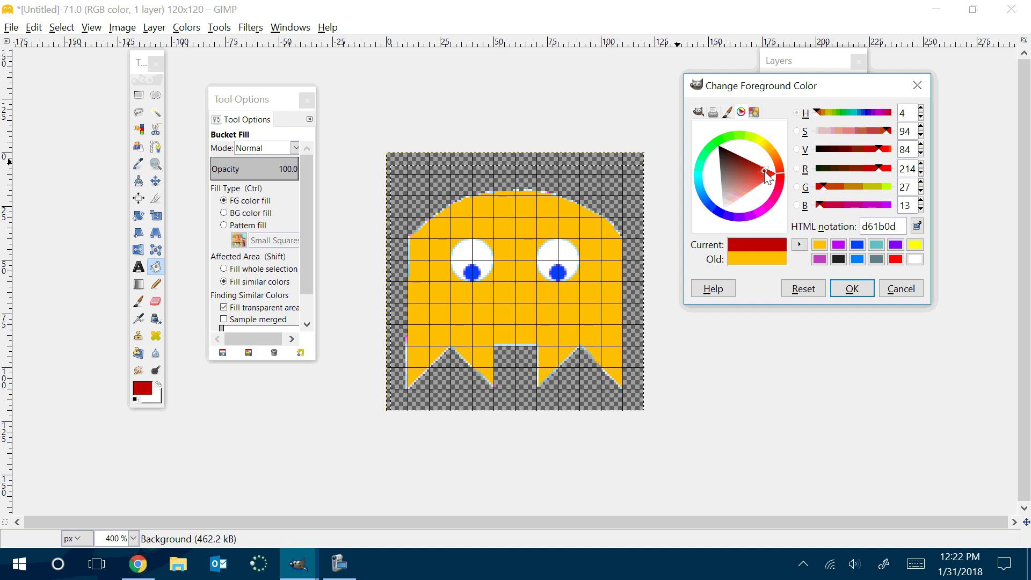
left_click(851, 288)
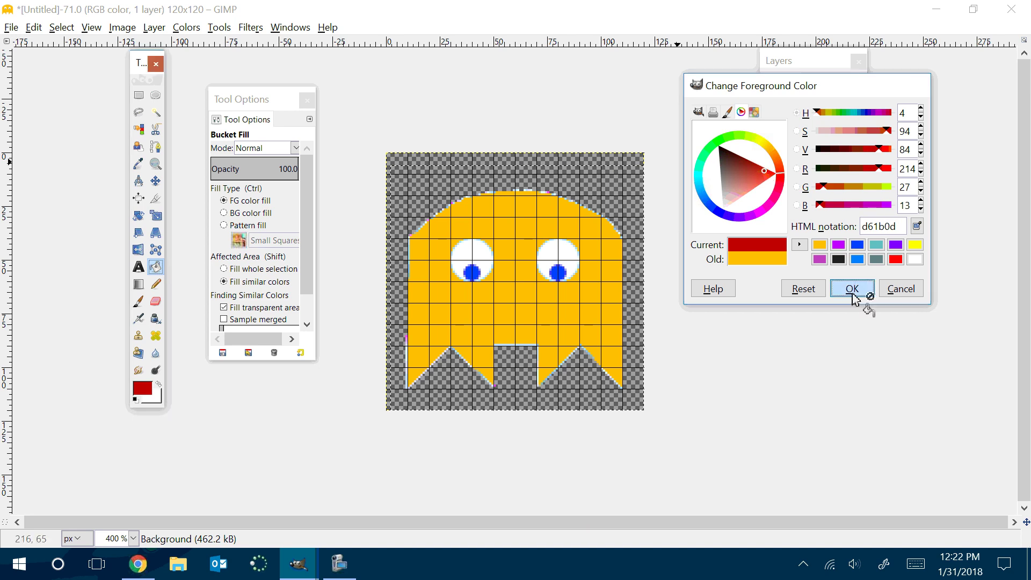
left_click(457, 304)
Step: Export the red ghost as blinky.png in the Pacman Ghost folder, with the PNG options as they are
left_click(11, 27)
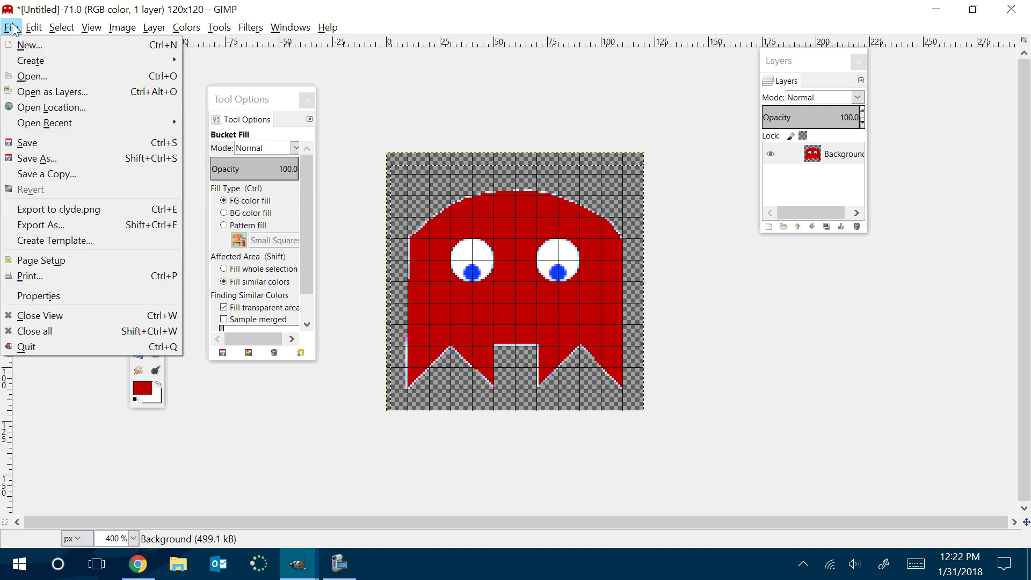
left_click(60, 221)
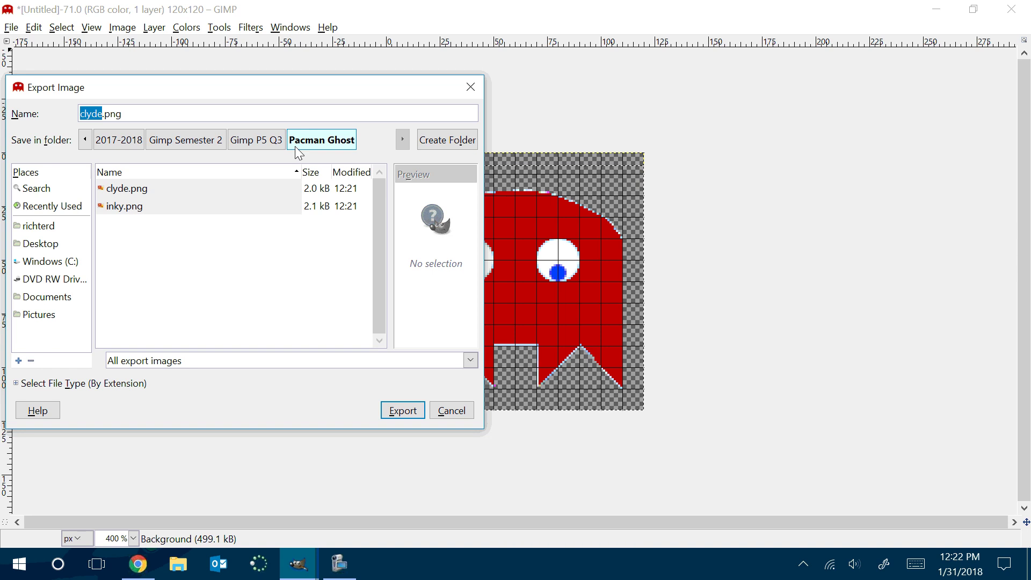
type("blinky")
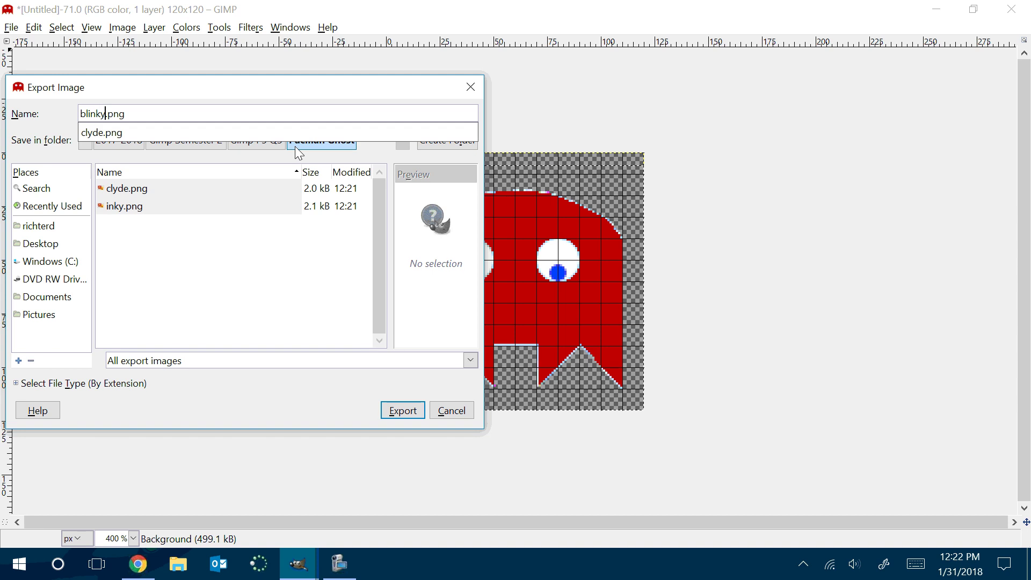
key("Return")
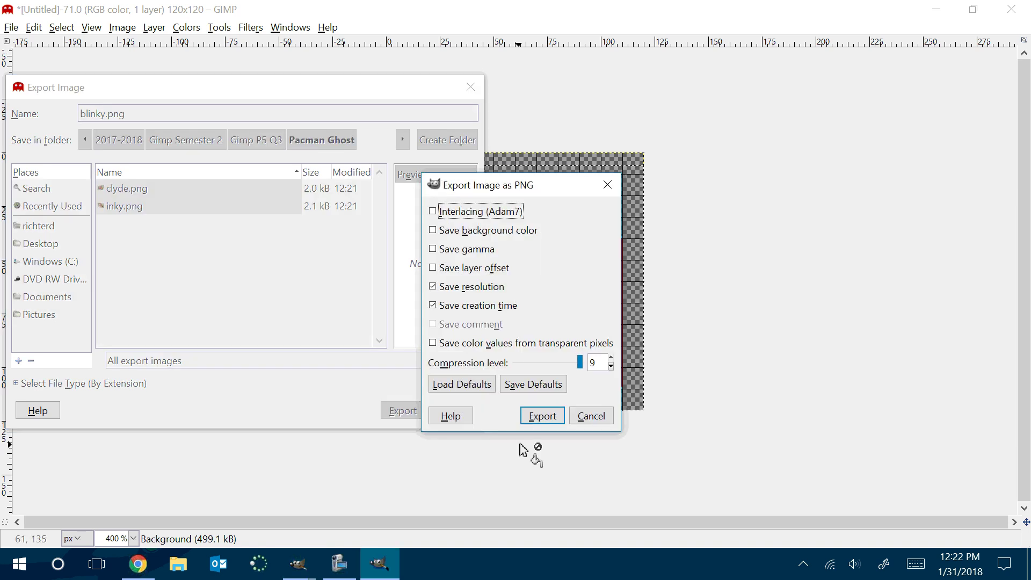
left_click(528, 416)
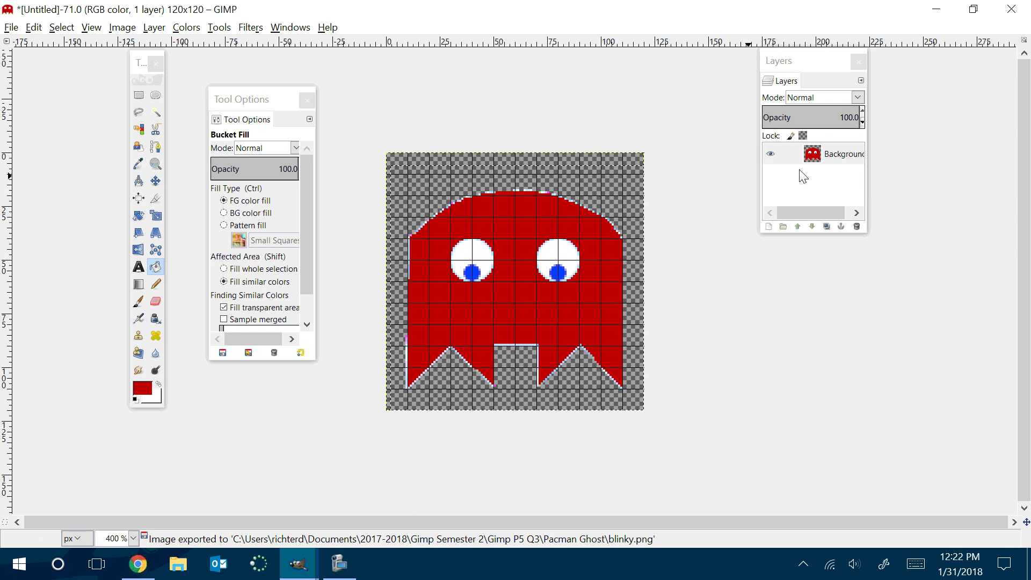
Step: Set the foreground color to light pink, HTML e596e1, and bucket-fill the ghost's body with it
left_click(141, 387)
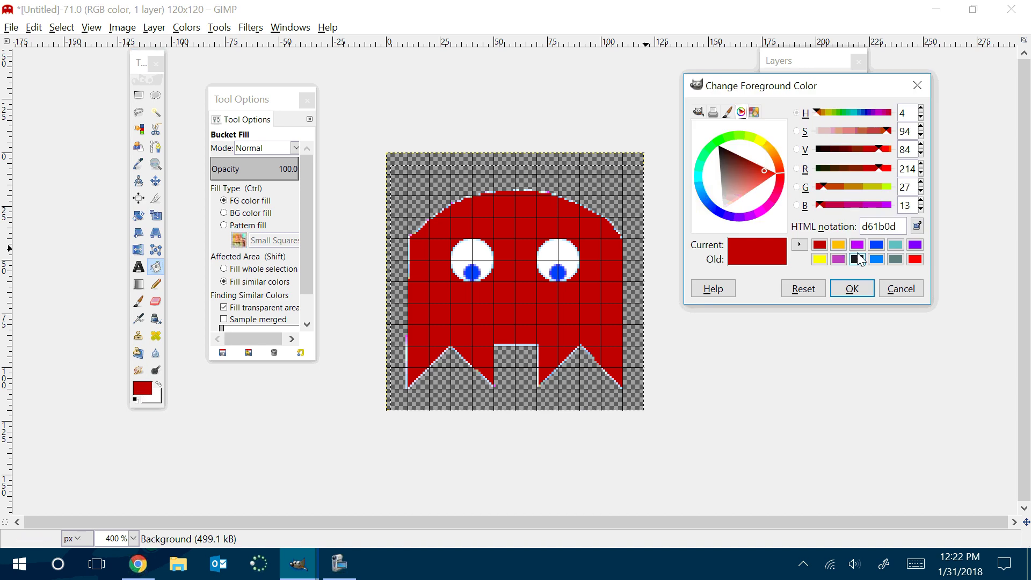
left_click(766, 212)
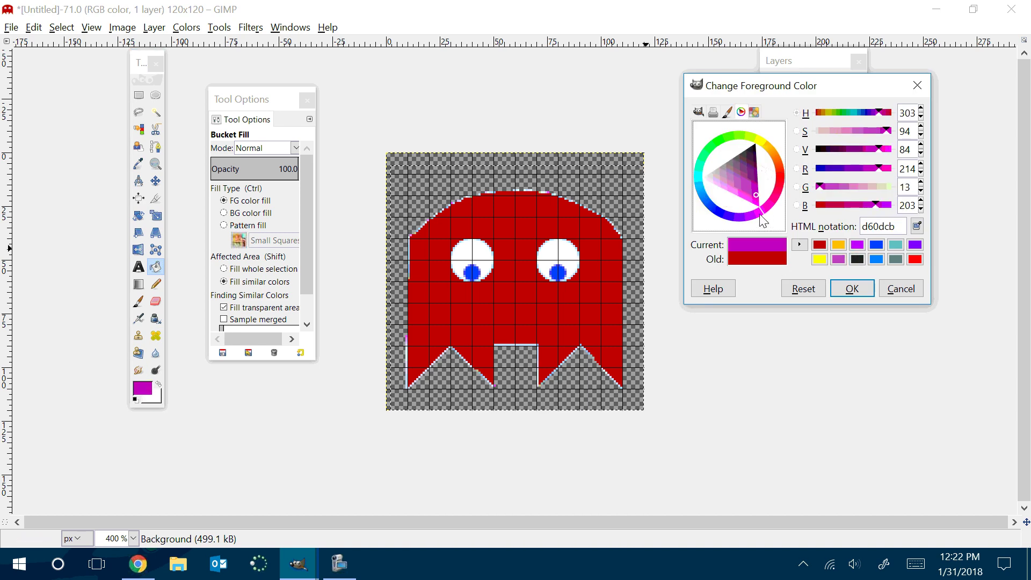
left_click(743, 190)
left_click_drag(743, 190, 724, 188)
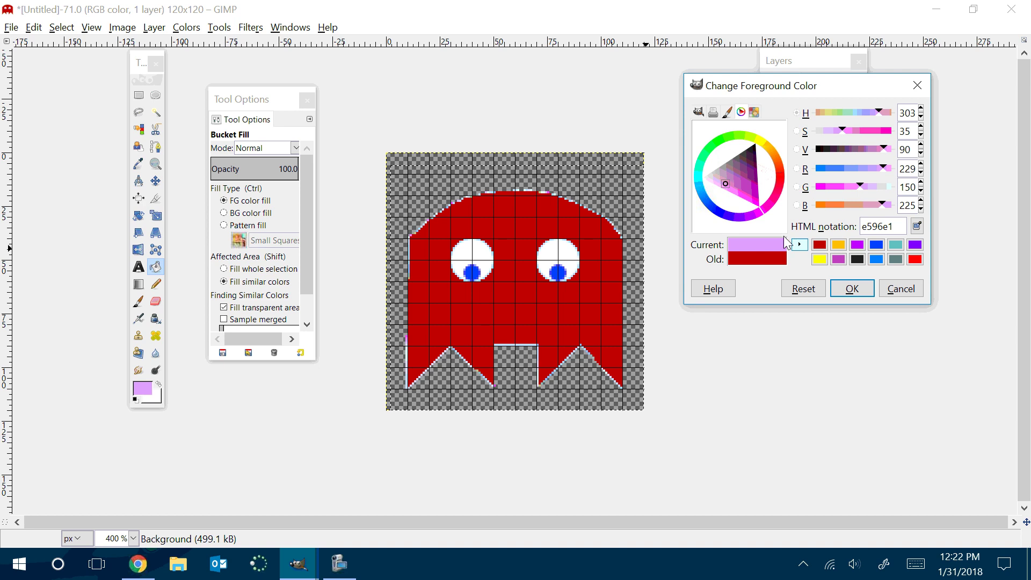
left_click(852, 288)
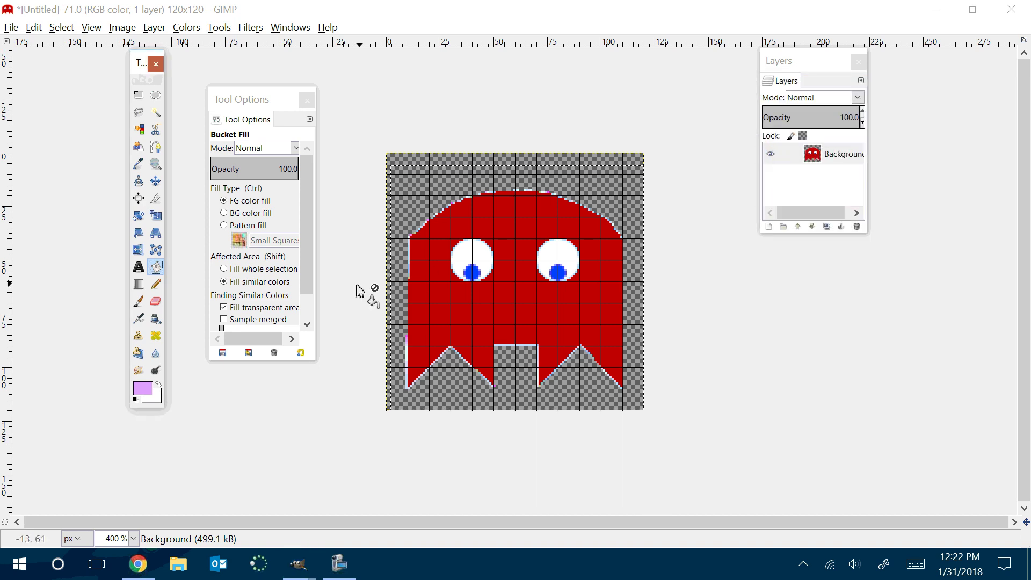
left_click(434, 306)
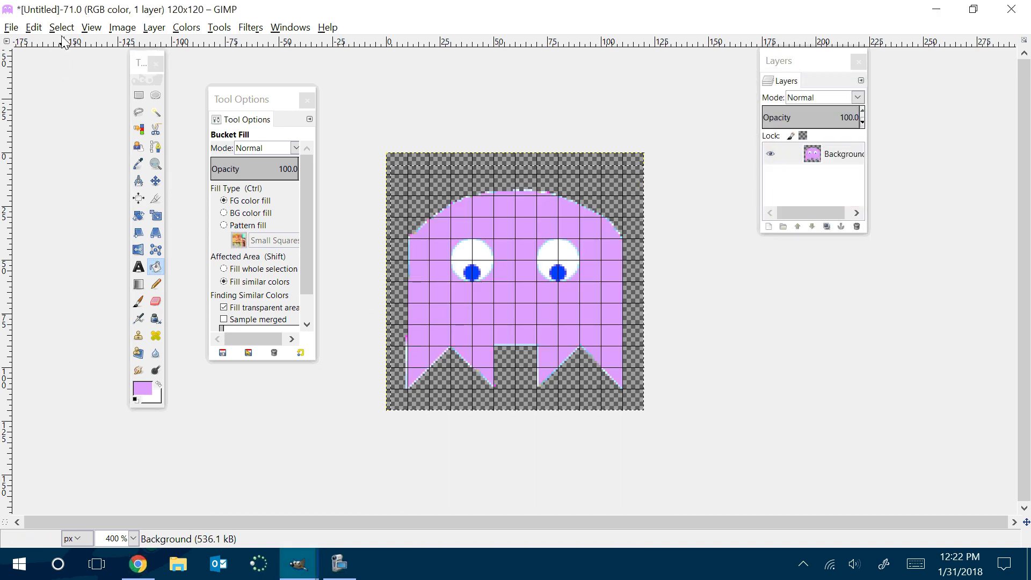
Step: Export the pink ghost as pinly.png in the Pacman Ghost folder, with the PNG options as they are
left_click(11, 27)
left_click(25, 224)
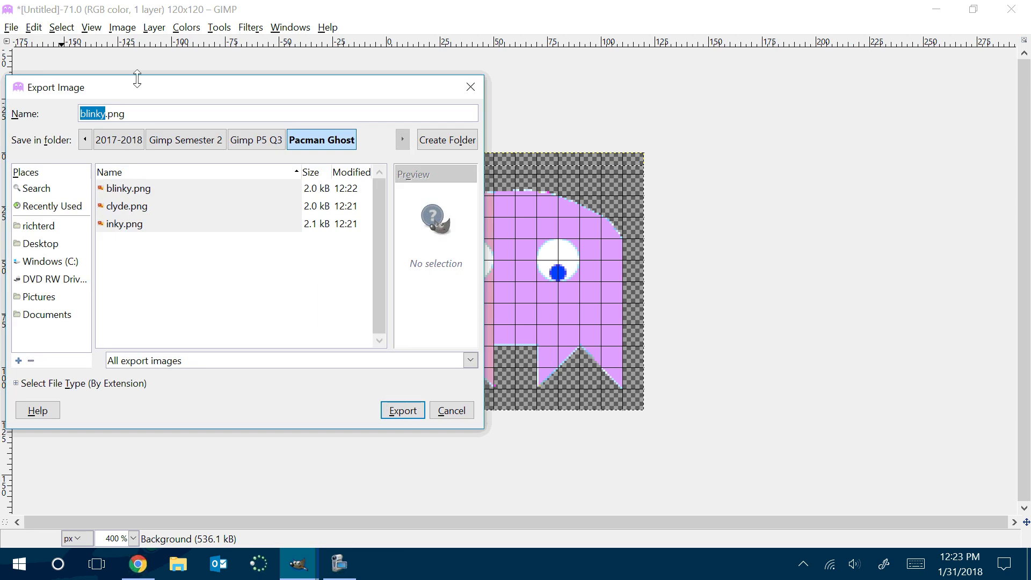
key("BackSpace")
type("pinly")
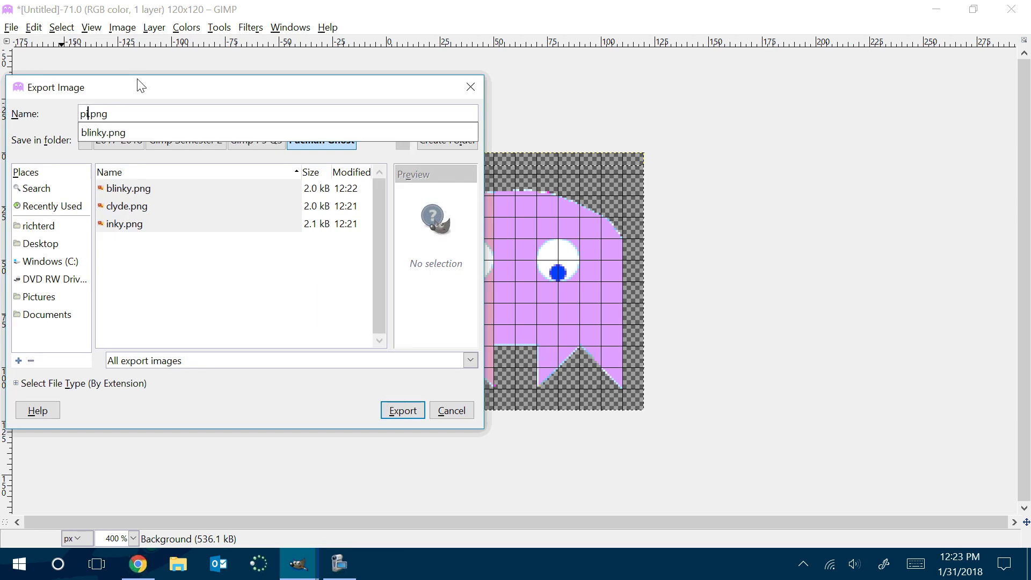
key("Return")
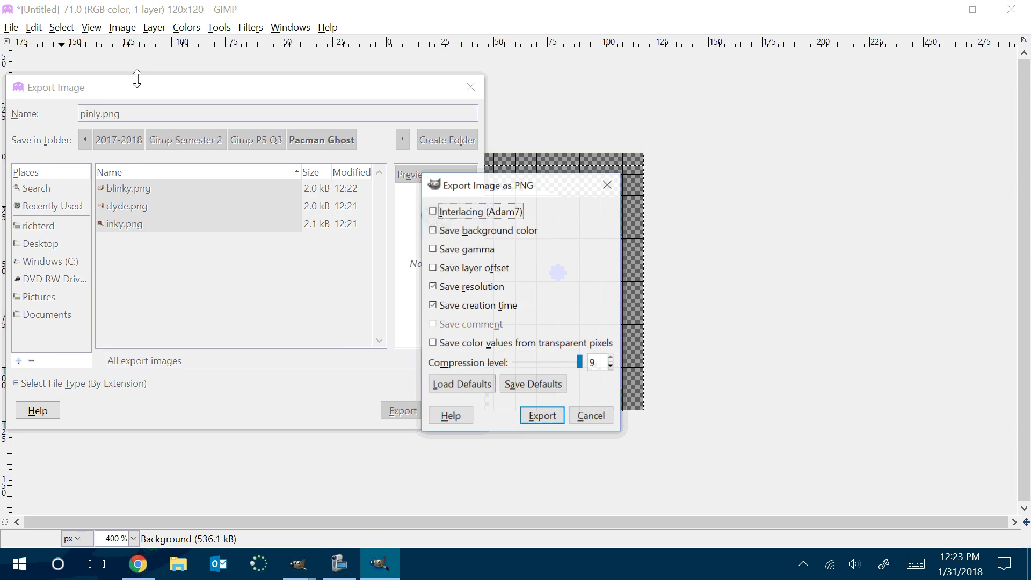
left_click(541, 414)
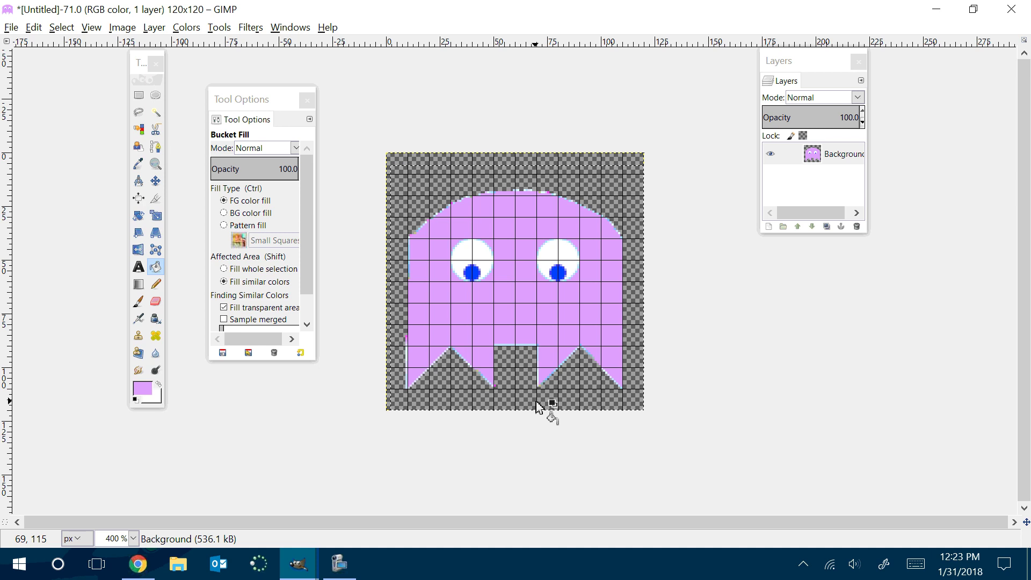
Step: Undo the color fills, the background removal and the eyes, back to the plain light-blue ghost body on white
key("ctrl+z")
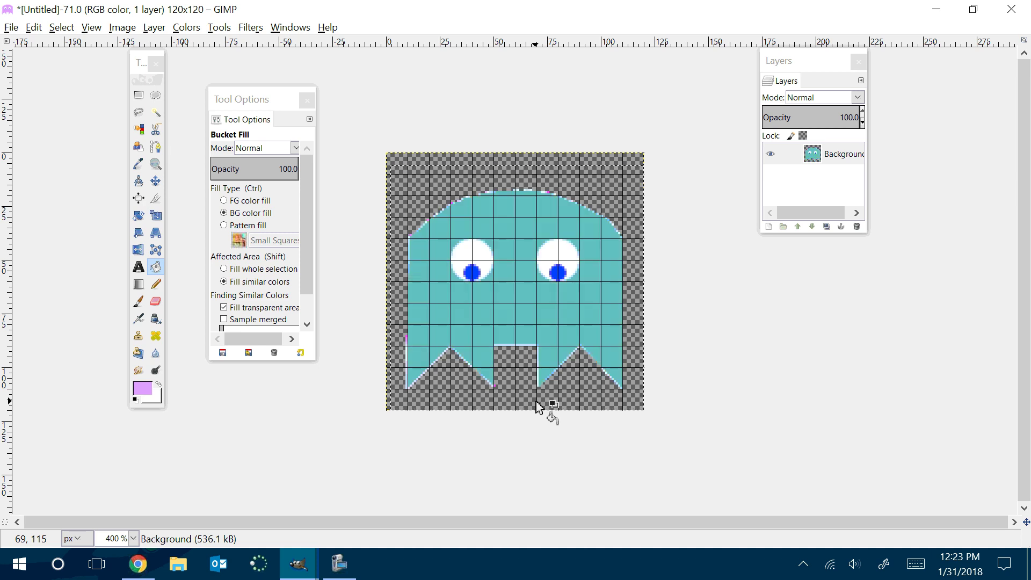
key("ctrl+z")
key("ctrl+z")
key("ctrl+z")
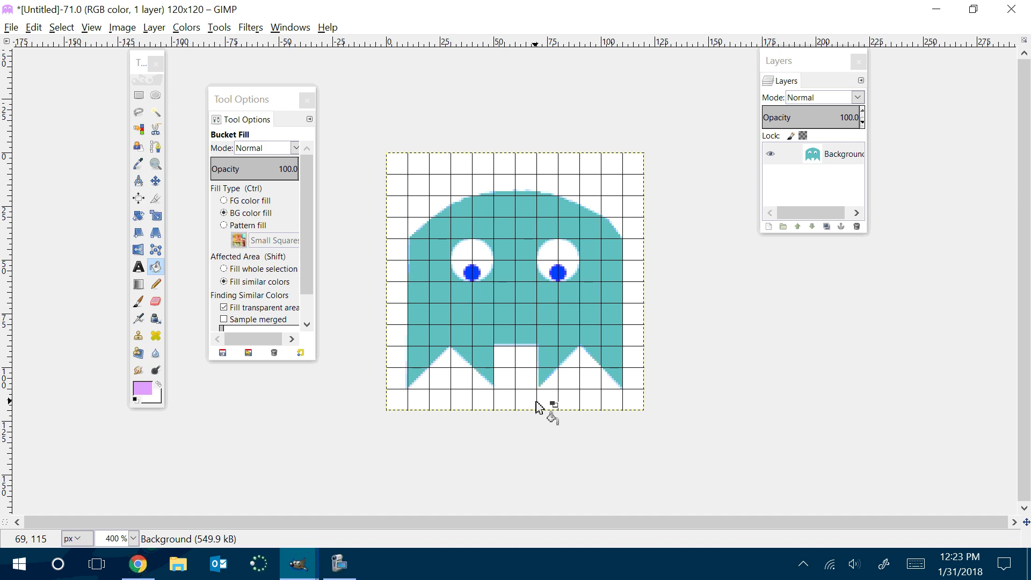
key("ctrl+z")
key("ctrl+z")
key("ctrl+z")
key("ctrl+z")
key("ctrl+z")
key("ctrl+z")
key("ctrl+z")
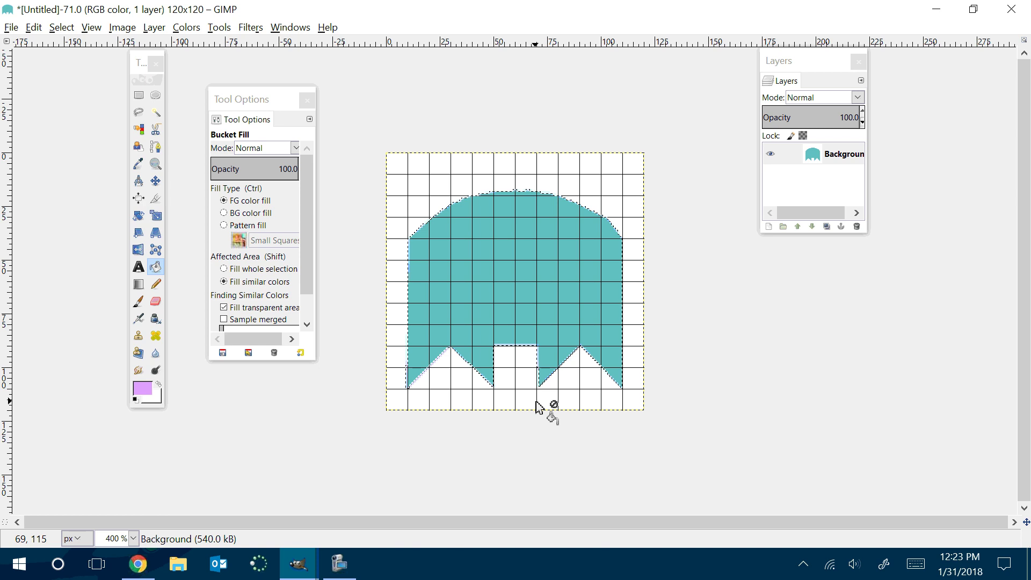
Step: Fill the selected ghost body with the Full saturation spectrum gradient in Spiral (cw) shape, diagonally from its upper left to lower right
left_click(138, 286)
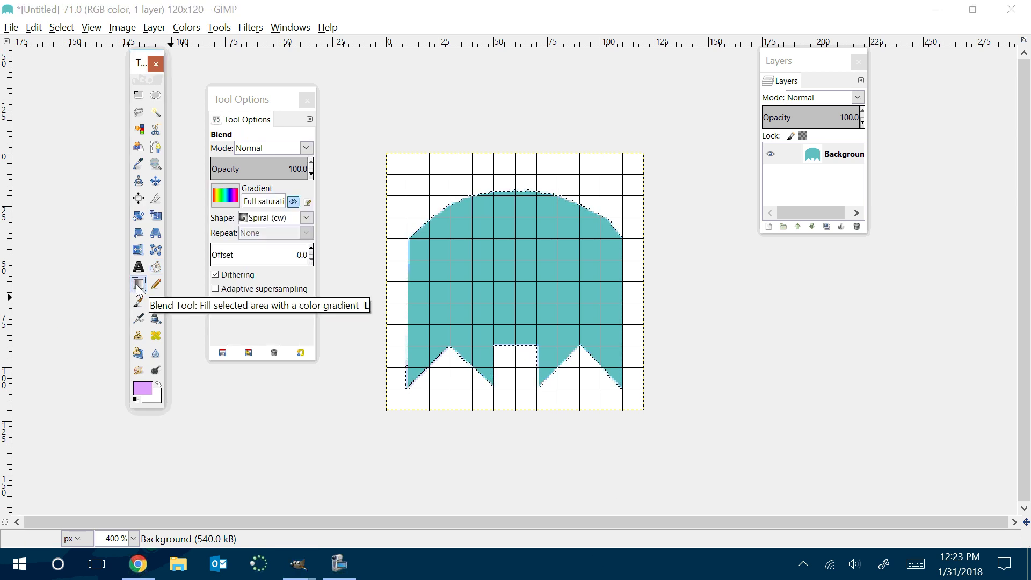
left_click(229, 191)
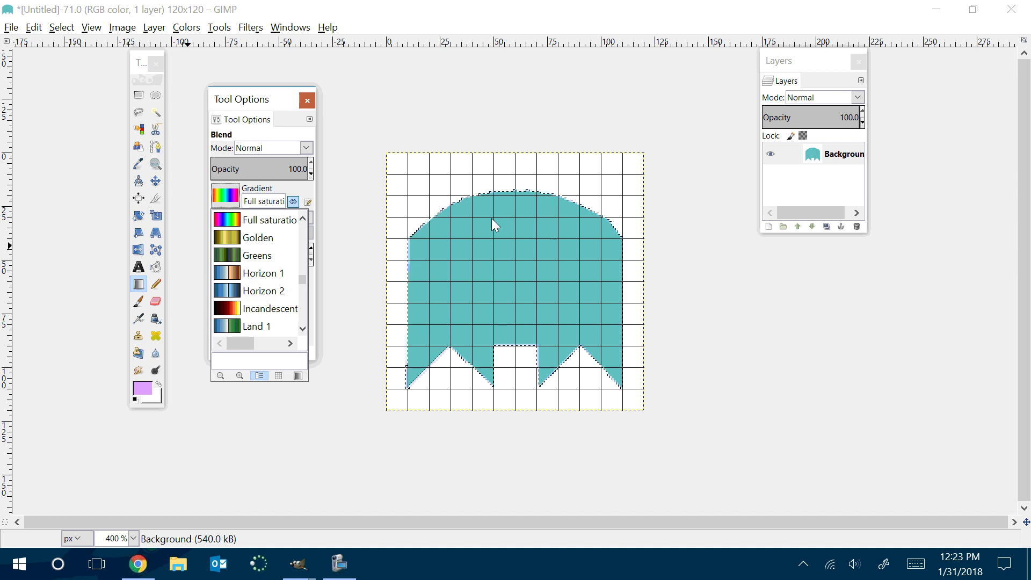
left_click(228, 220)
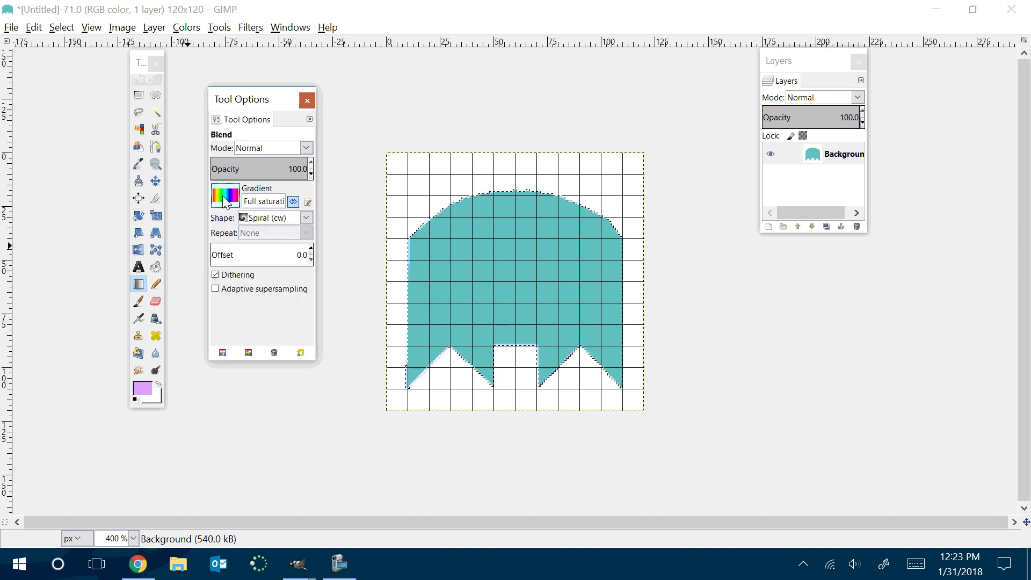
left_click_drag(444, 214, 585, 331)
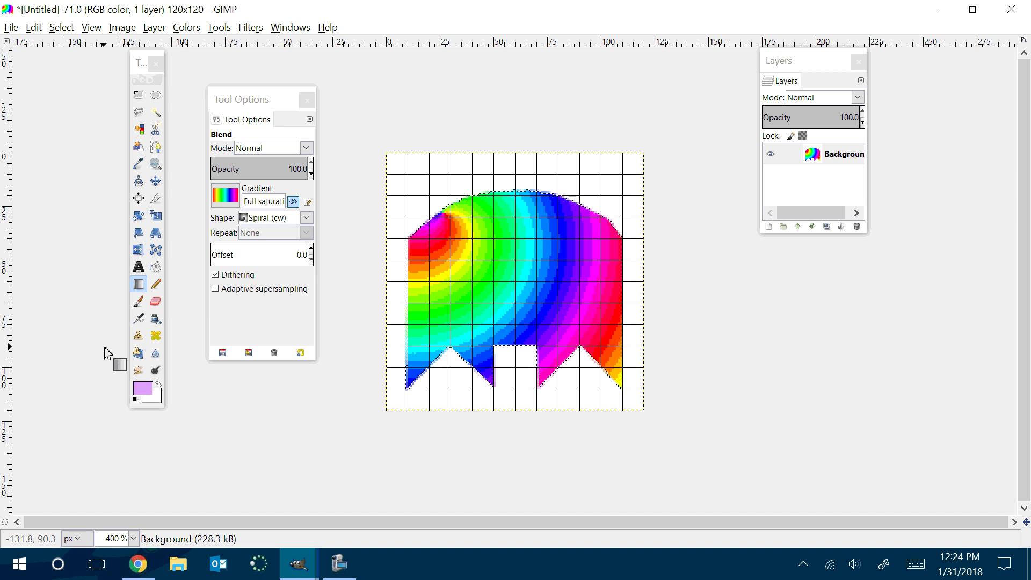
Step: Choose the blue Radial Eyeball gradient for the Blend tool
left_click(224, 207)
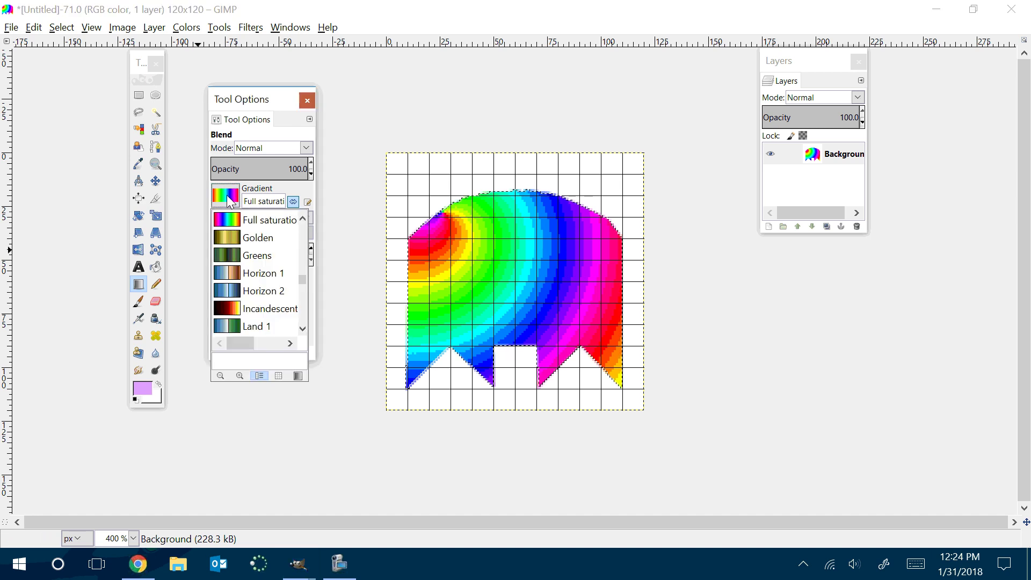
scroll(281, 277, "down", 1)
scroll(280, 277, "down", 5)
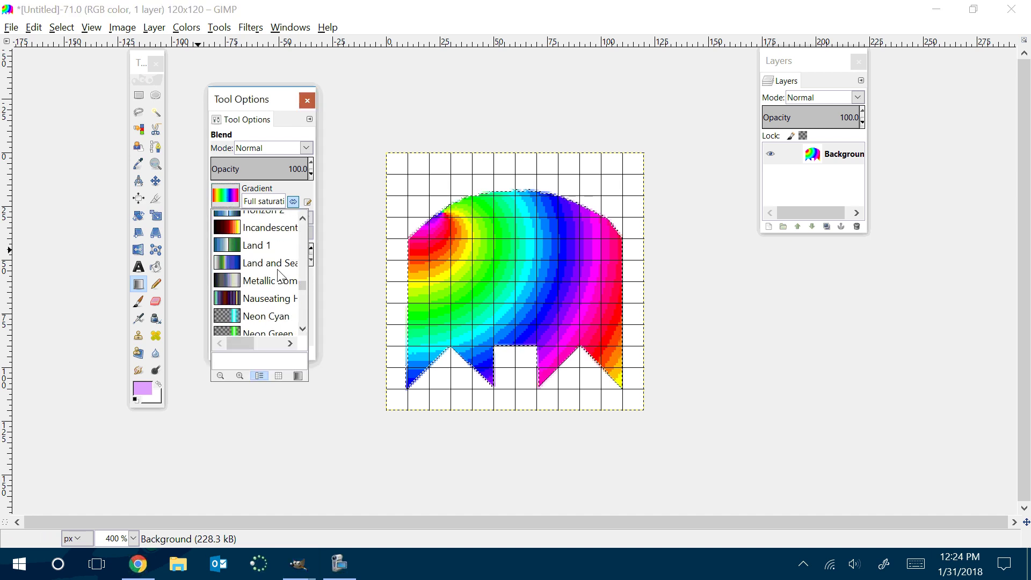
scroll(279, 275, "down", 1)
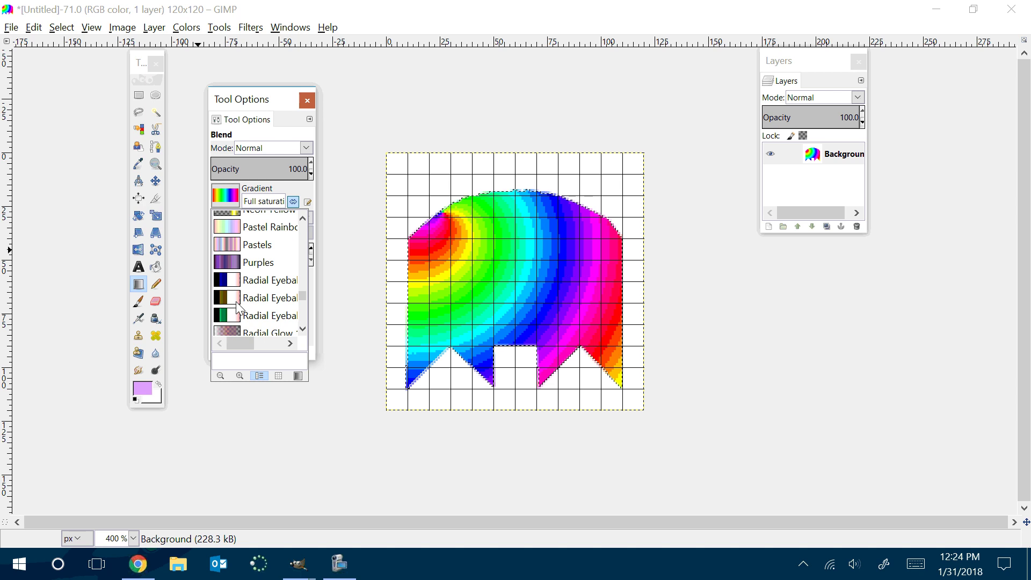
left_click(237, 281)
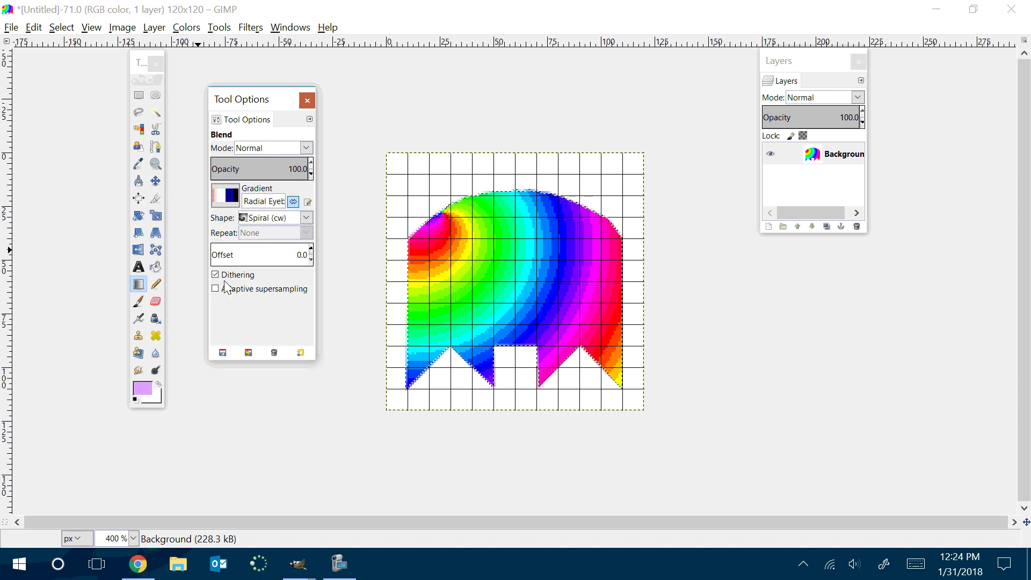
Step: Try a short Spiral (cw) fill of the blue eyeball gradient over the ghost's body, and undo it
left_click(262, 220)
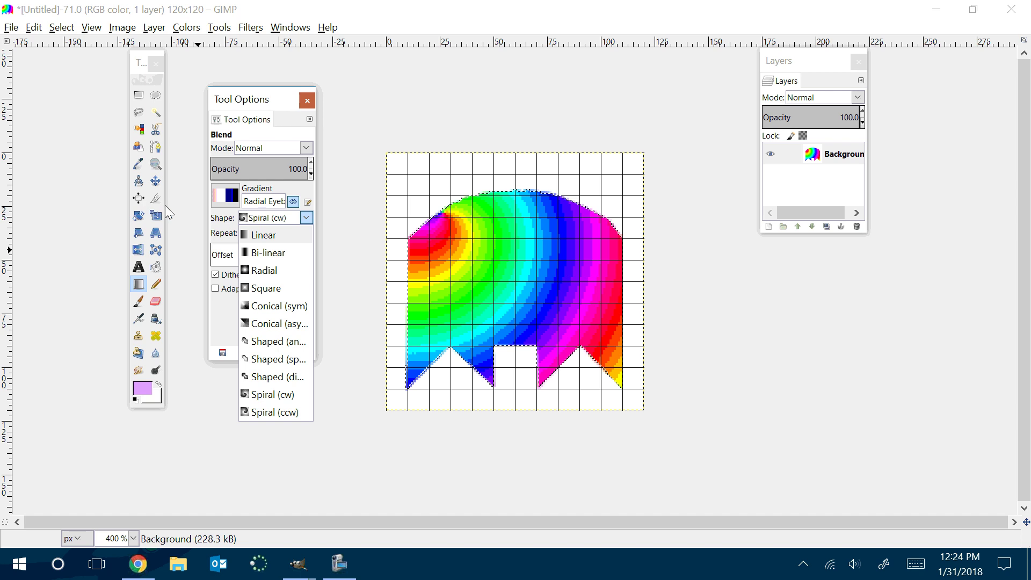
left_click(138, 282)
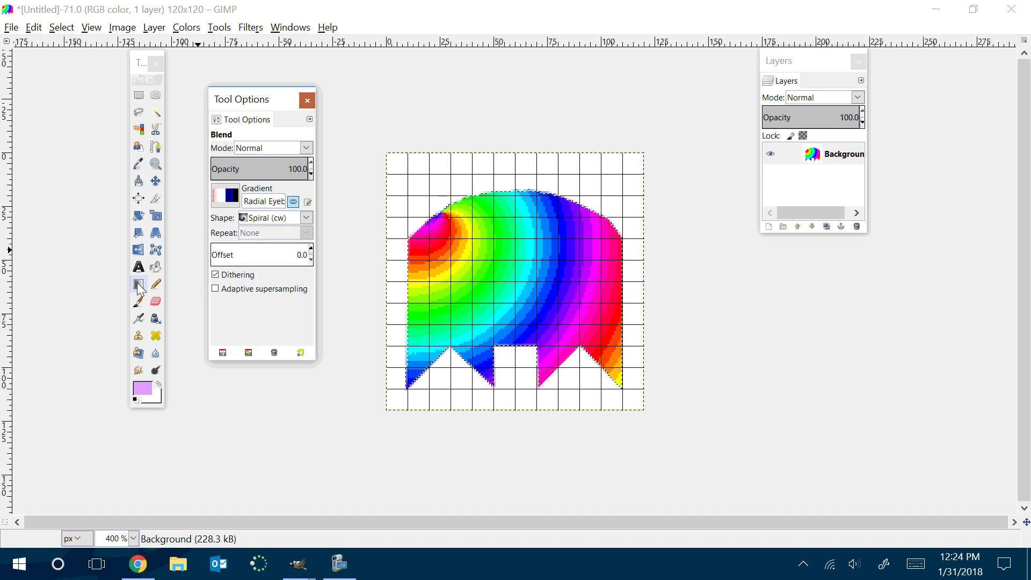
left_click(244, 223)
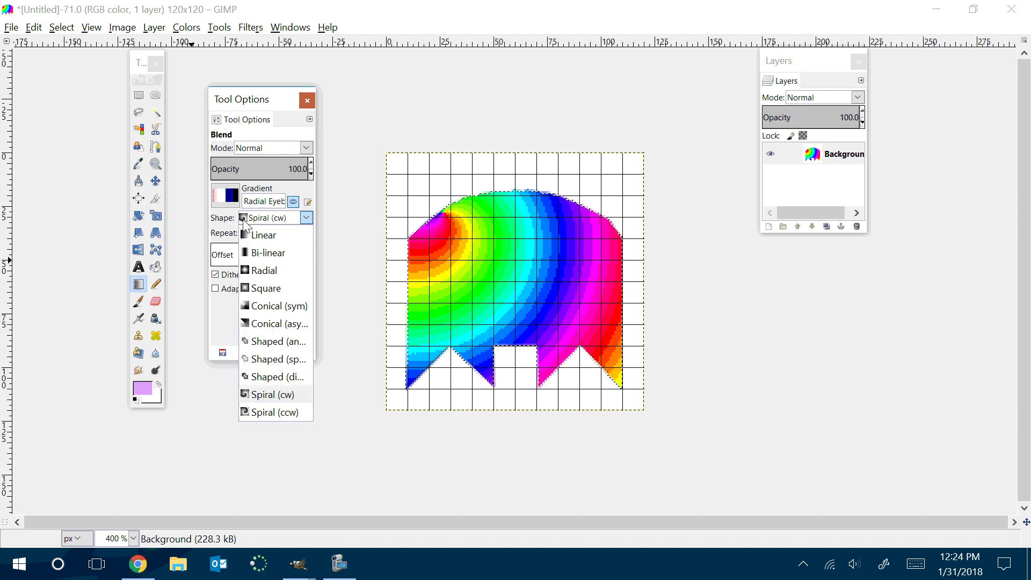
left_click(244, 220)
left_click_drag(454, 238, 469, 259)
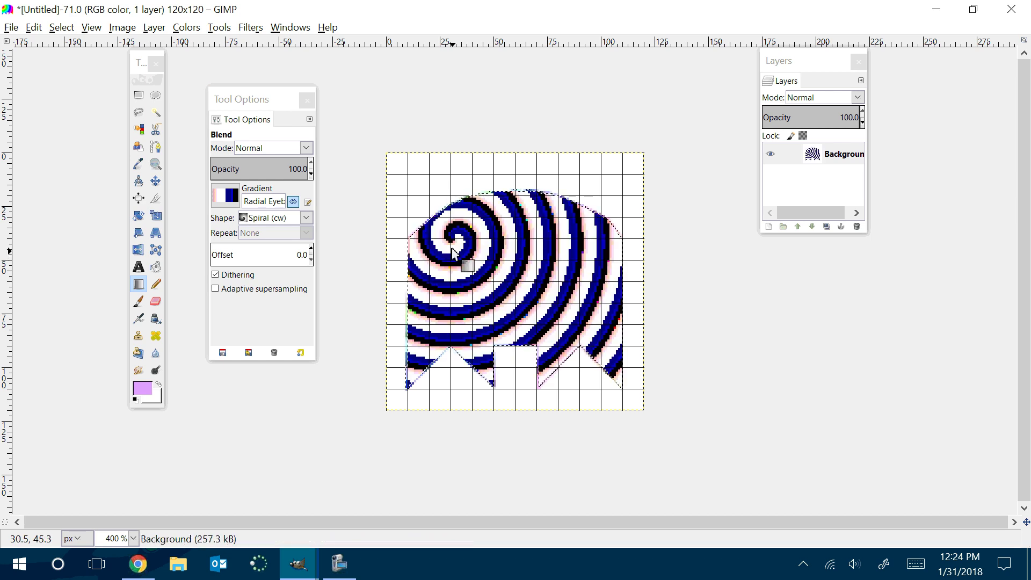
key("ctrl+z")
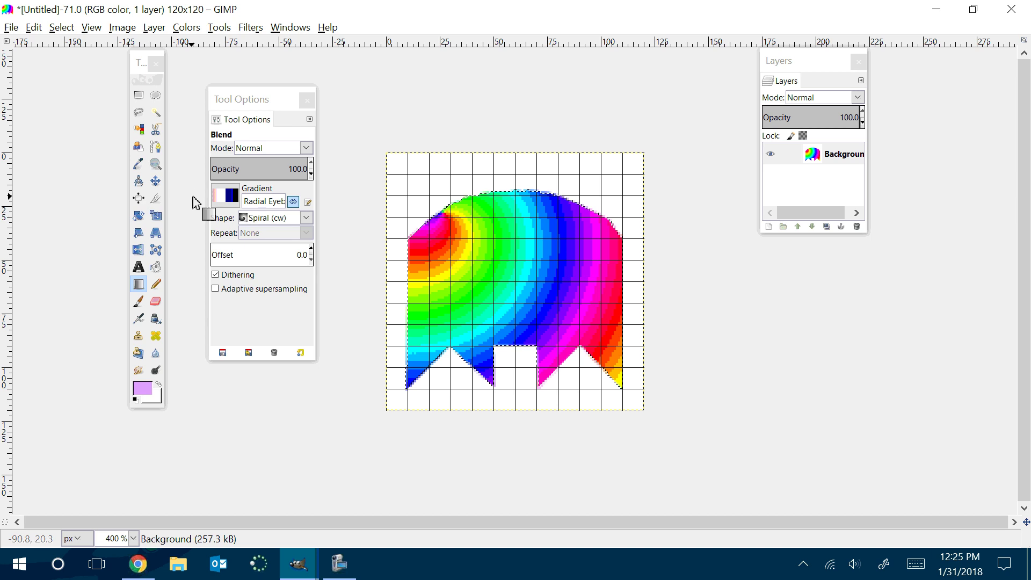
Step: Make a 20 × 20 px elliptical selection at position 30, 40 for the ghost's left eye
left_click(156, 96)
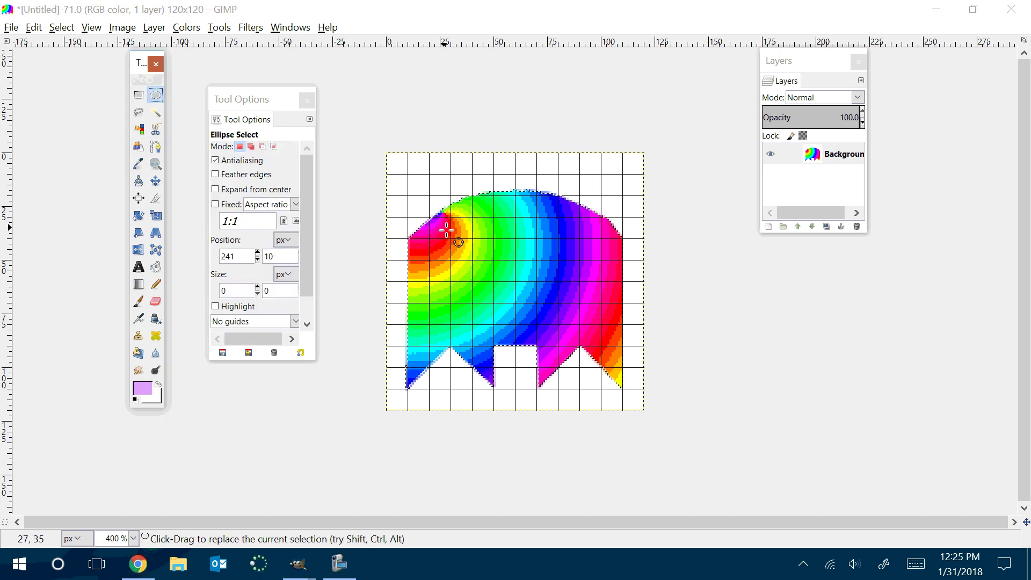
left_click_drag(453, 236, 493, 272)
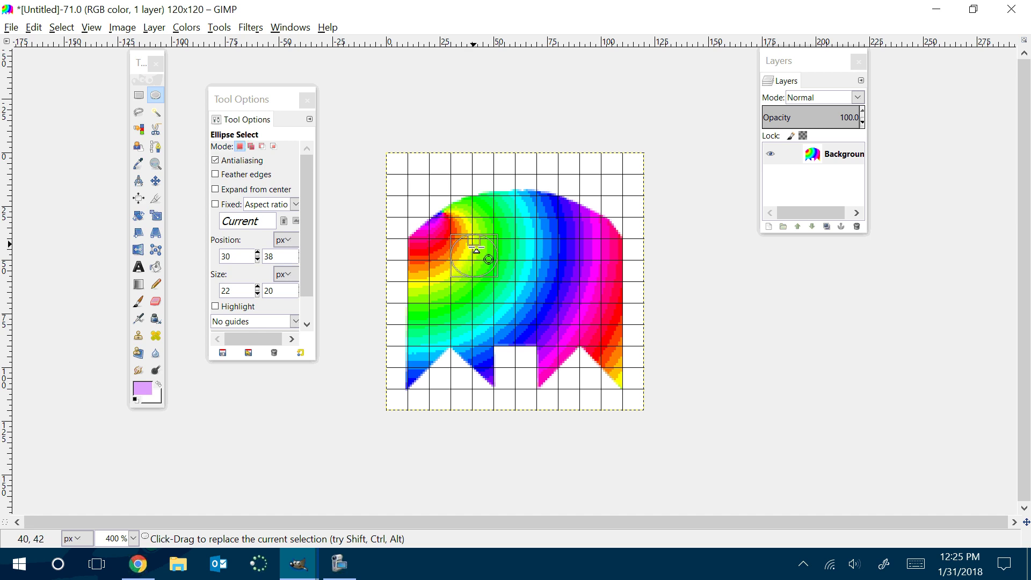
mouse_move(476, 250)
left_mouse_down()
mouse_move(472, 281)
mouse_move(489, 262)
left_mouse_up()
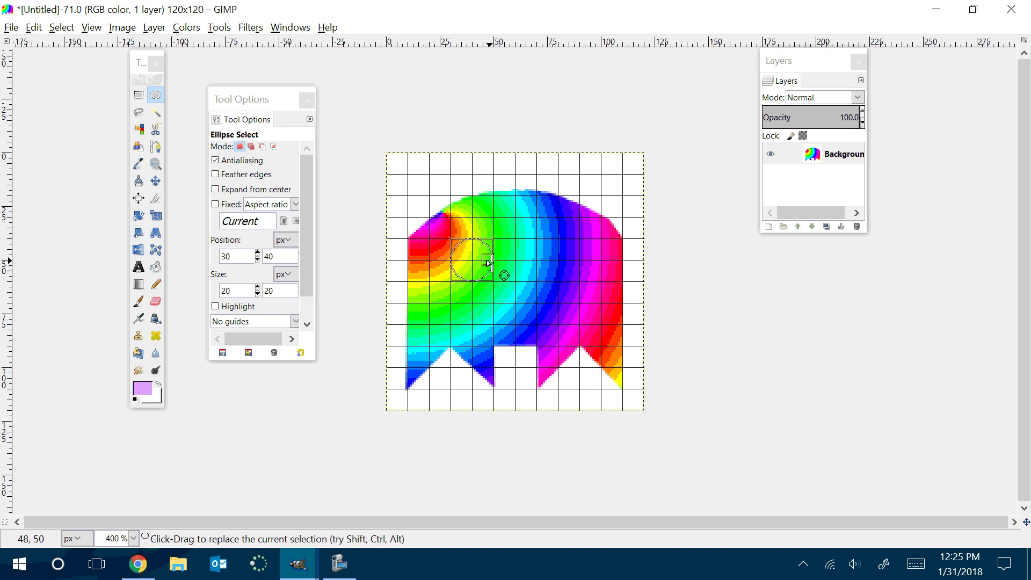
Step: Set the Blend shape to Radial and fill the left eye selection with the blue eyeball gradient from its center outward
left_click(144, 282)
left_click(250, 220)
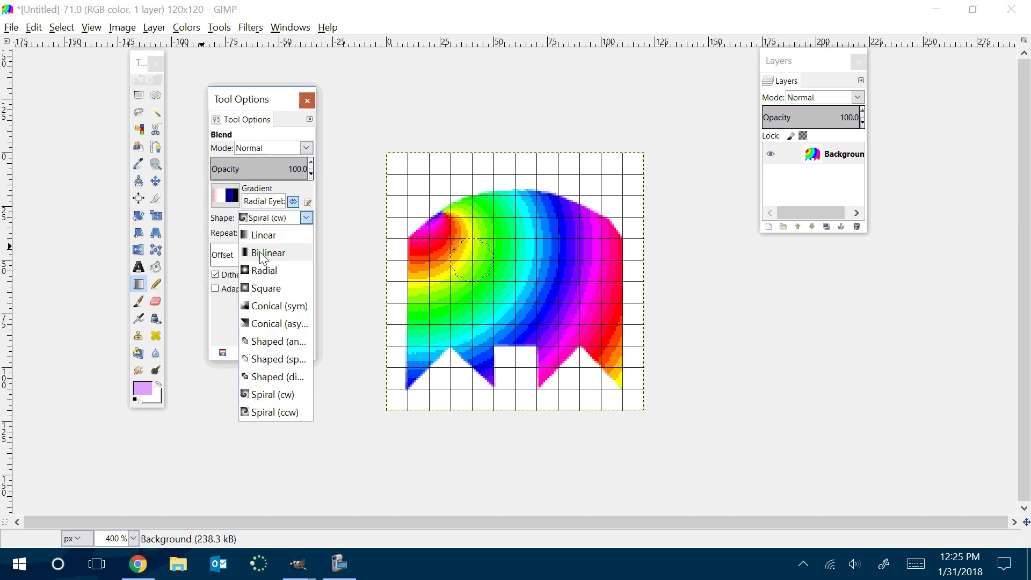
left_click(261, 271)
mouse_move(473, 261)
left_mouse_down()
mouse_move(490, 259)
mouse_move(487, 277)
left_mouse_up()
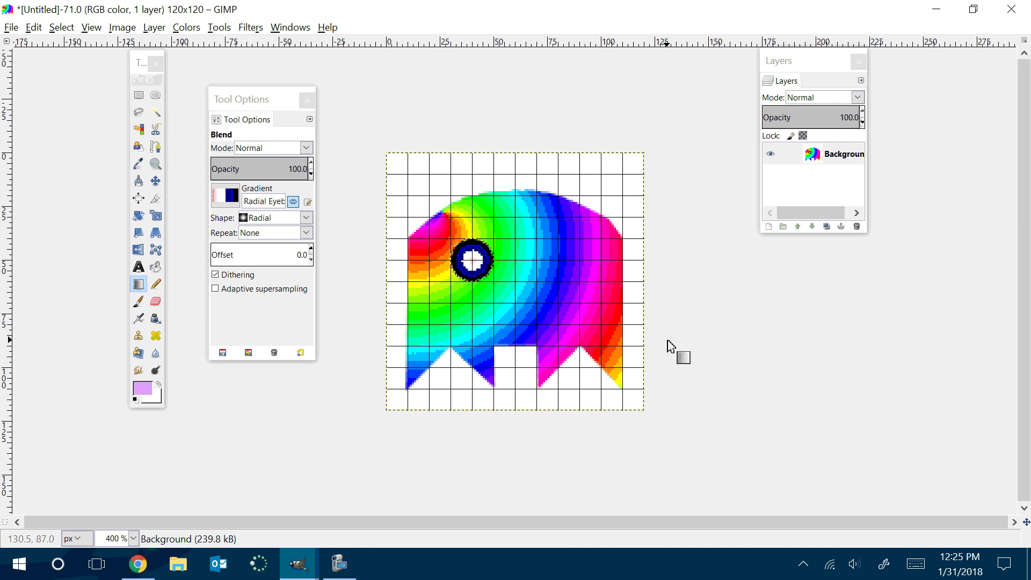
Step: Try duplicating the left eye as a matching right eye by cutting, pasting and moving it, and undo the move and paste
key("ctrl+x")
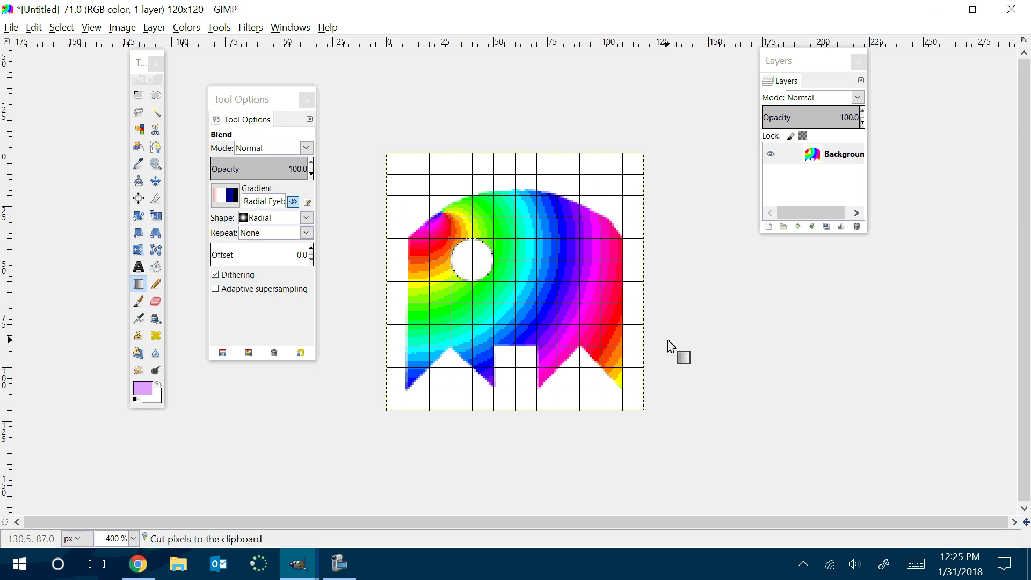
key("ctrl+v")
key("ctrl+c")
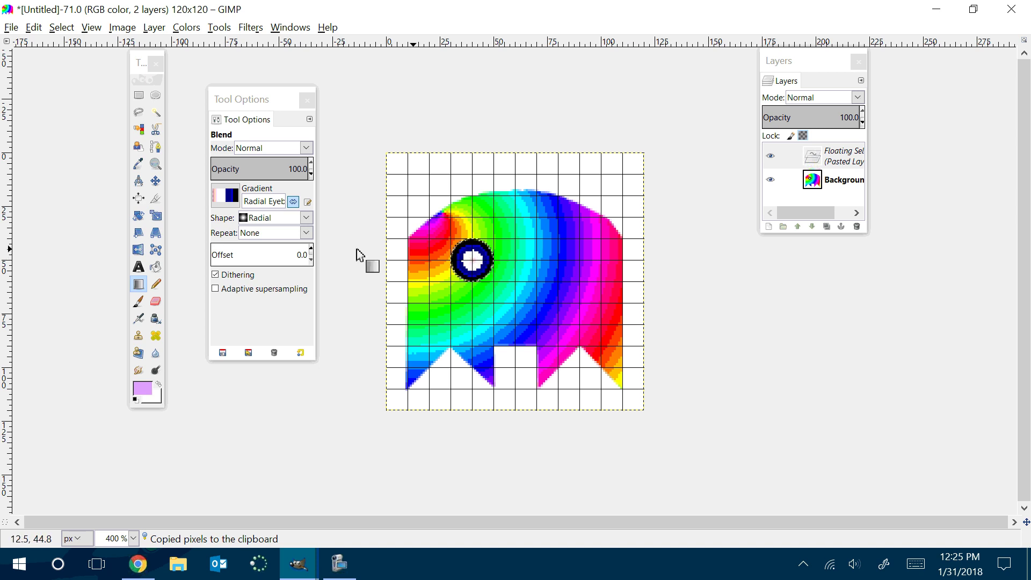
left_click(139, 95)
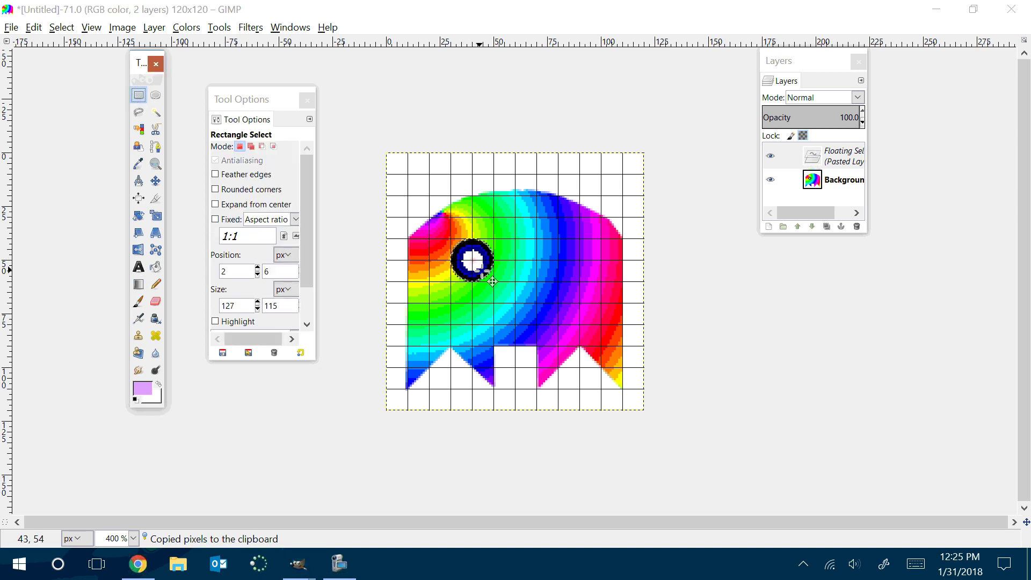
left_click_drag(492, 276, 563, 262)
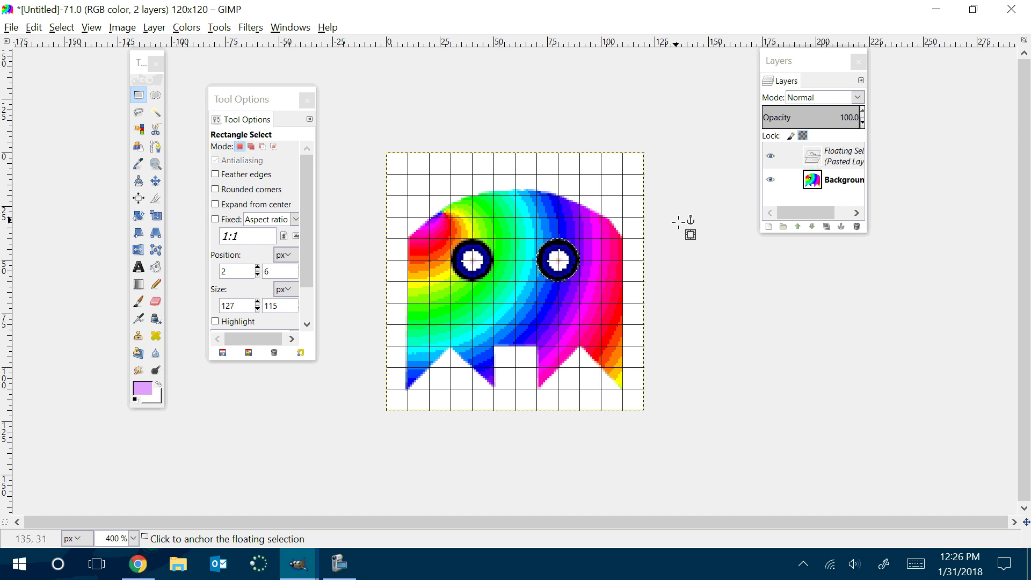
key("ctrl+z")
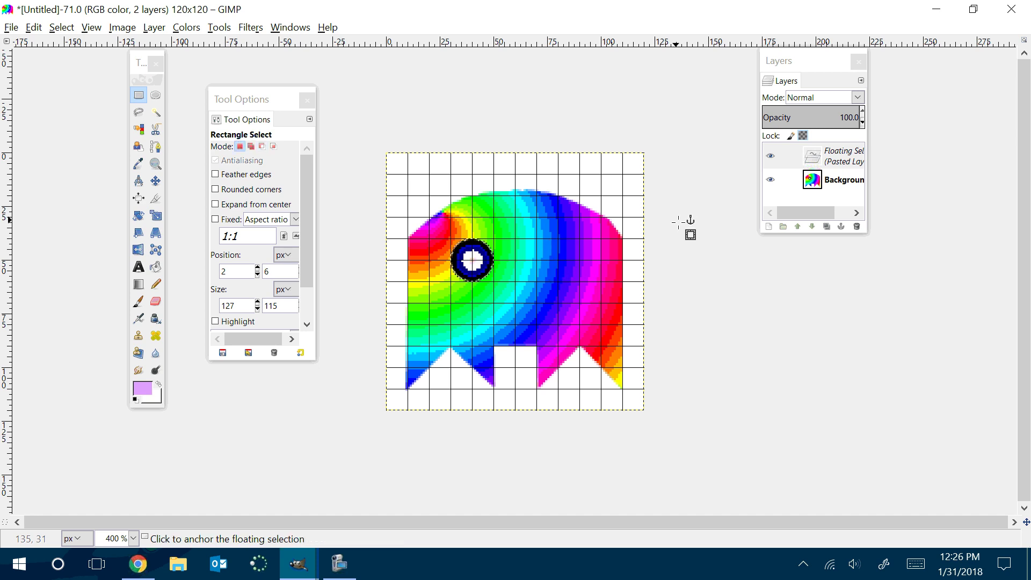
key("ctrl+z")
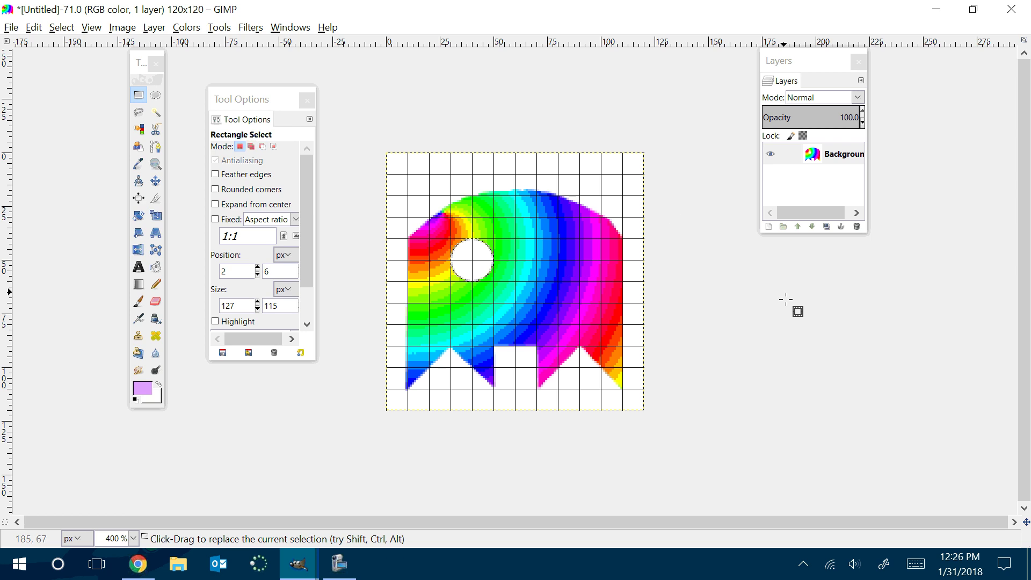
Step: Try a smaller-radius blue eyeball fill in the cleared left eye circle, and undo it
left_click(139, 284)
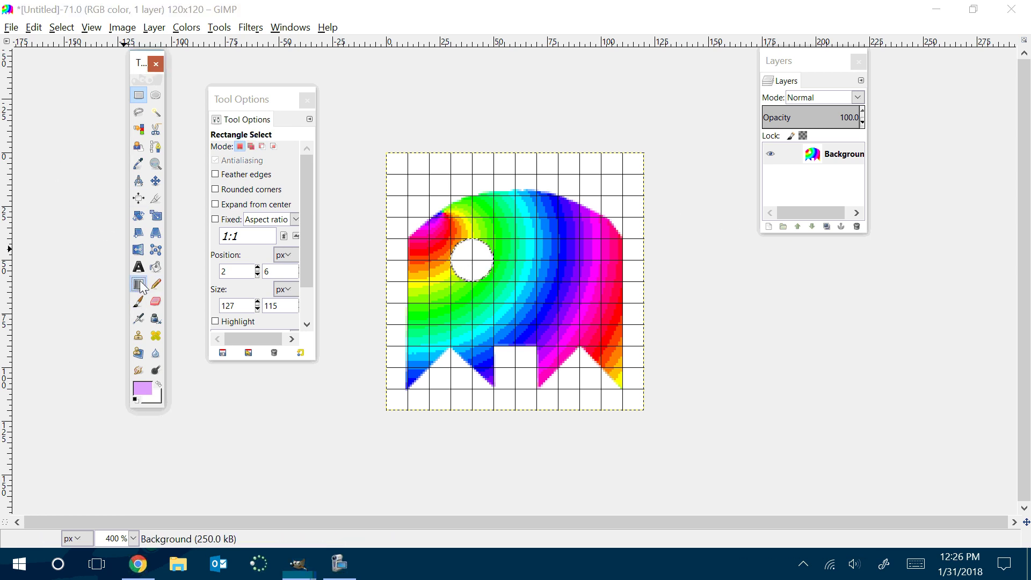
mouse_move(471, 260)
left_mouse_down()
mouse_move(484, 277)
mouse_move(469, 247)
mouse_move(485, 279)
mouse_move(472, 257)
mouse_move(479, 271)
left_mouse_up()
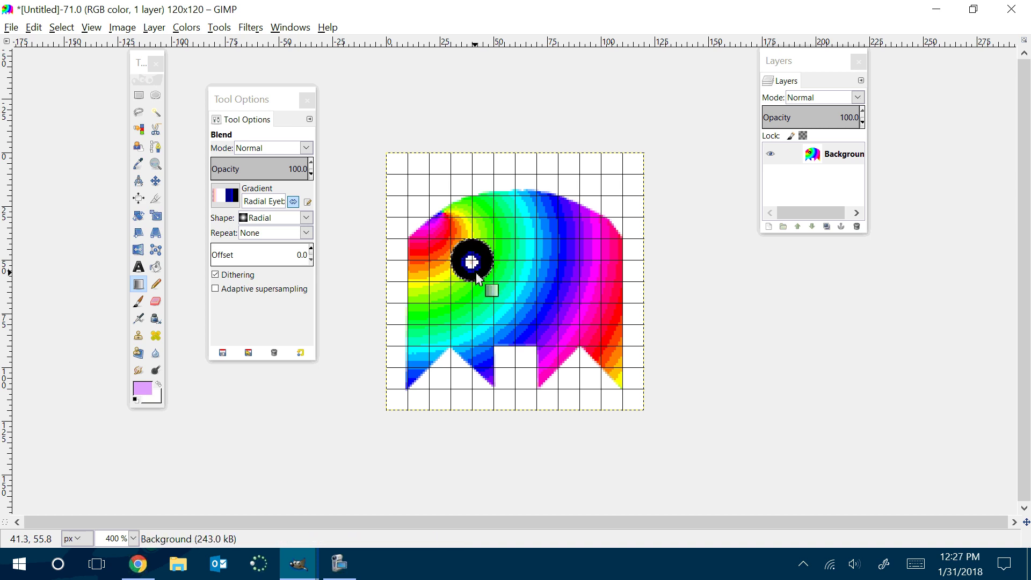
key("ctrl+z")
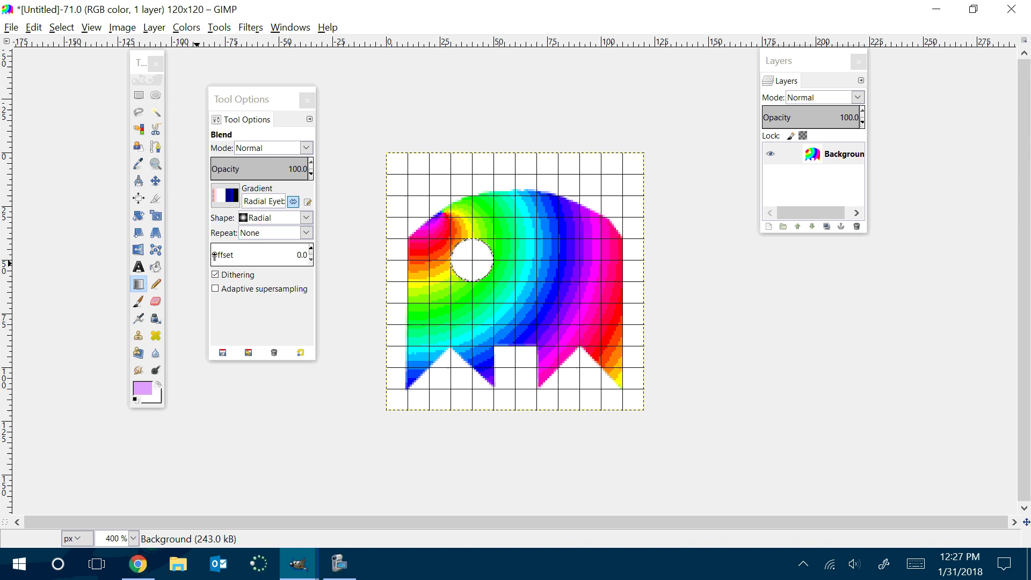
Step: Switch to the green Radial Eyeball gradient and fill the left eye circle with it from near its center
left_click(230, 198)
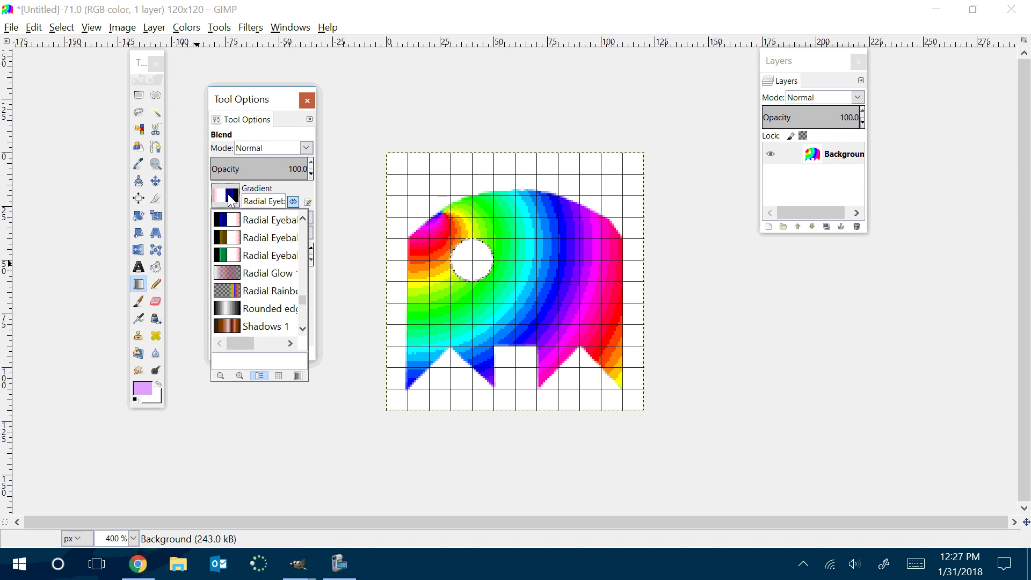
double_click(229, 257)
mouse_move(473, 265)
left_mouse_down()
mouse_move(484, 265)
mouse_move(485, 281)
left_mouse_up()
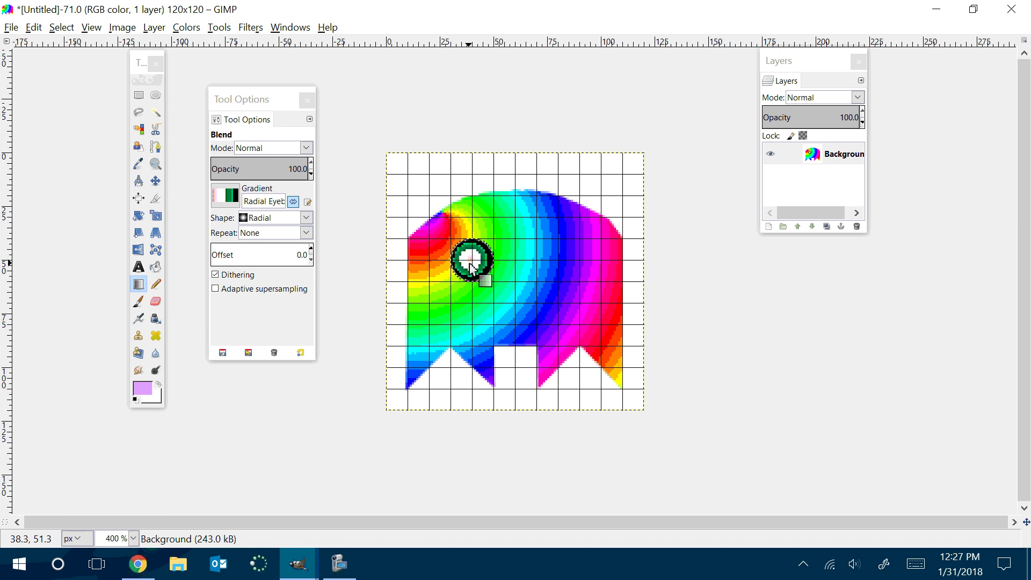
Step: Try different radii for the green eyeball fill, undoing the attempts, and refill the left eye from its center to the circle's lower-right edge
mouse_move(474, 261)
left_mouse_down()
mouse_move(485, 277)
mouse_move(471, 262)
mouse_move(492, 261)
left_mouse_up()
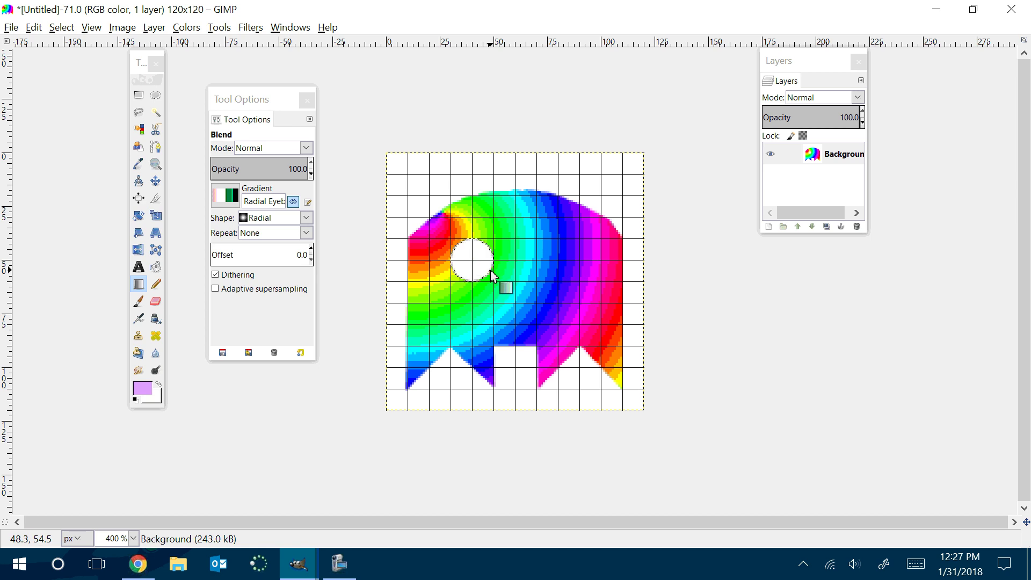
left_click_drag(471, 261, 487, 276)
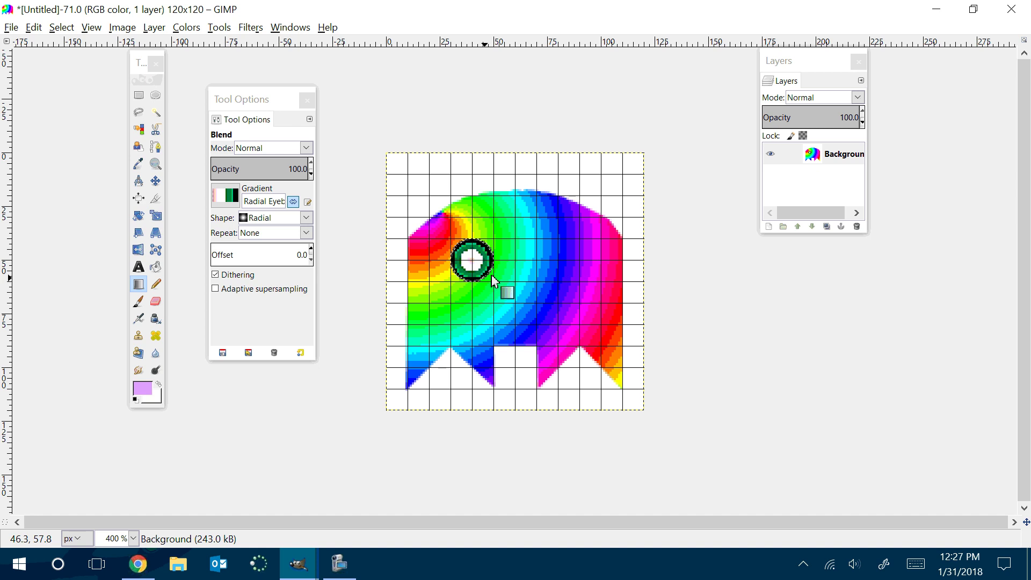
key("ctrl+z")
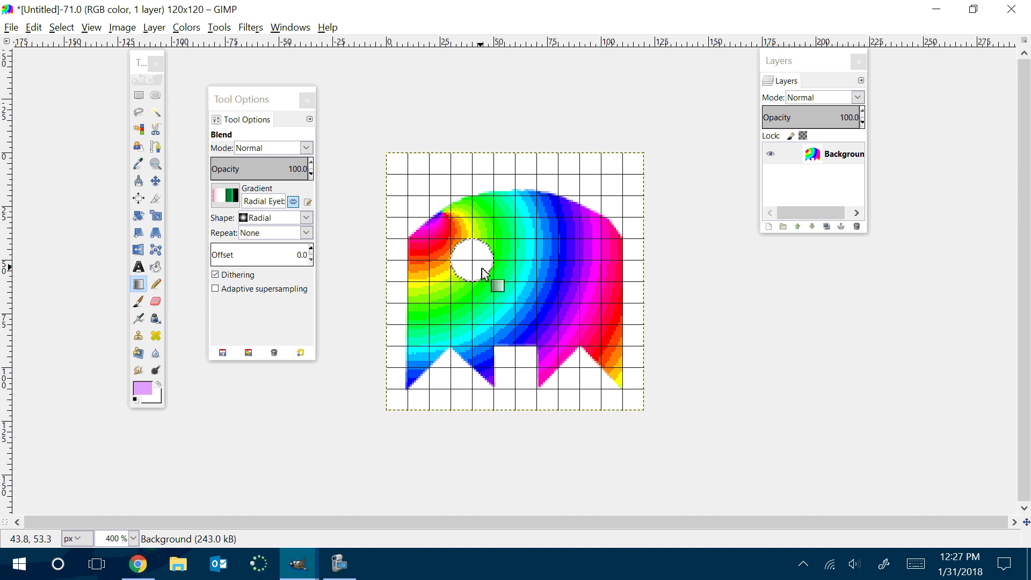
left_click_drag(473, 261, 485, 275)
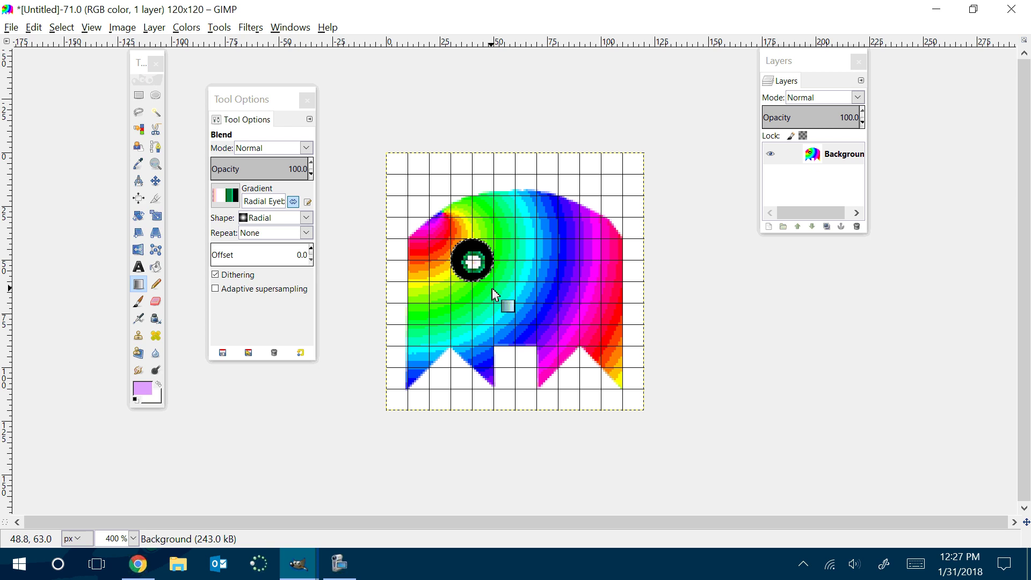
key("ctrl+z")
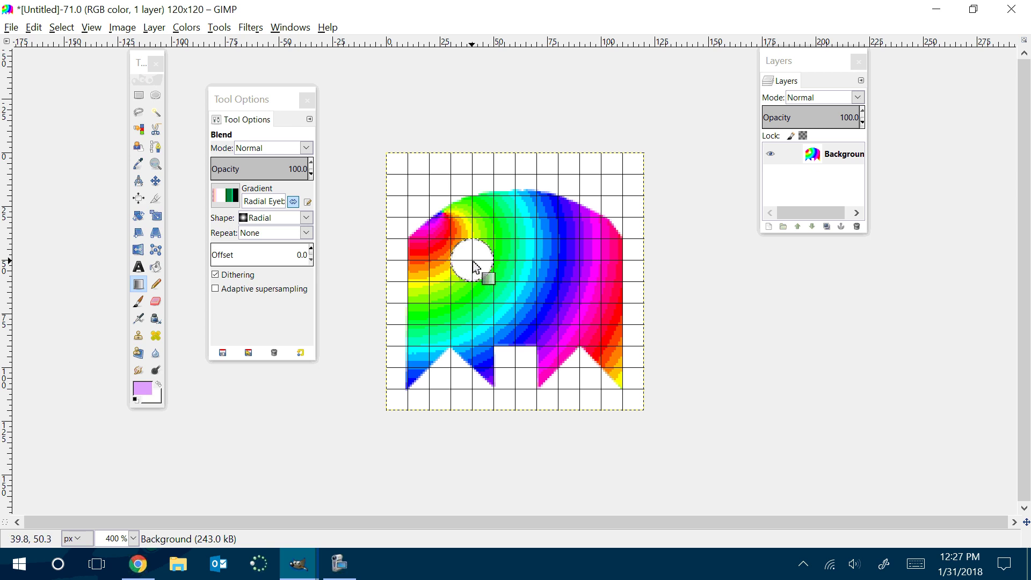
left_click_drag(472, 261, 486, 278)
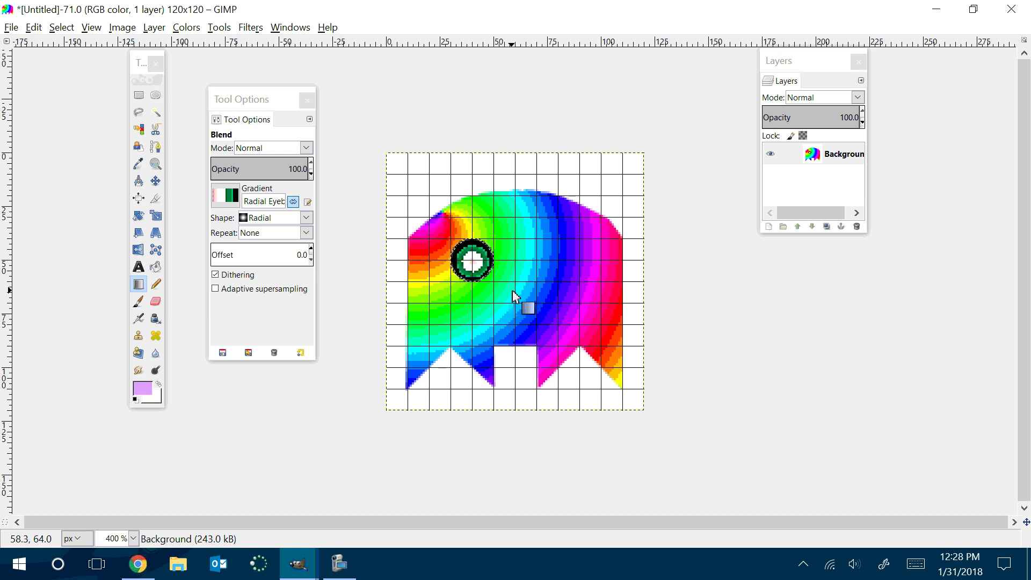
Step: Copy the selected left eye, paste it, and move the copy about 40 px to the right as the right eye
key("ctrl+c")
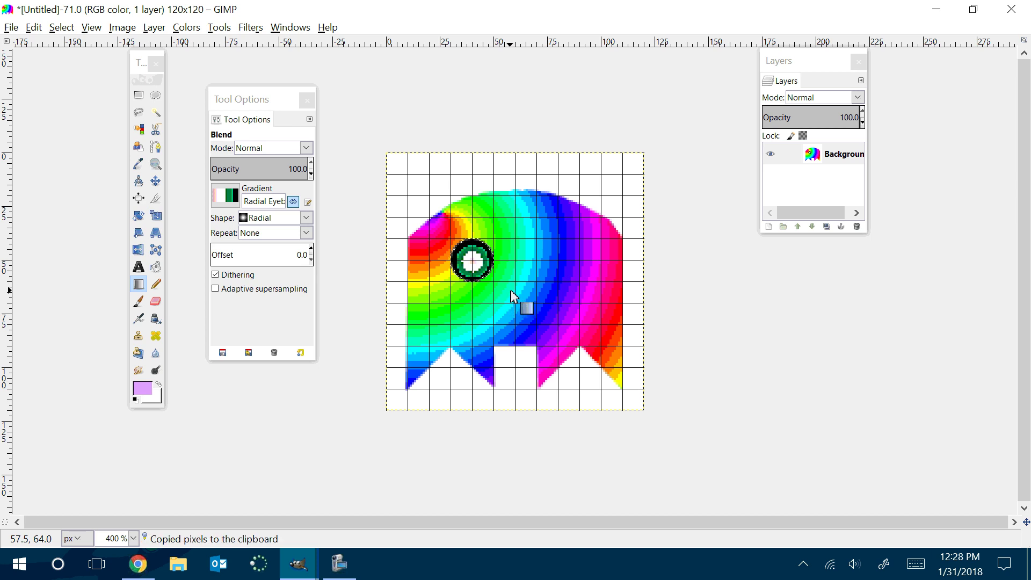
key("ctrl+v")
left_click(139, 95)
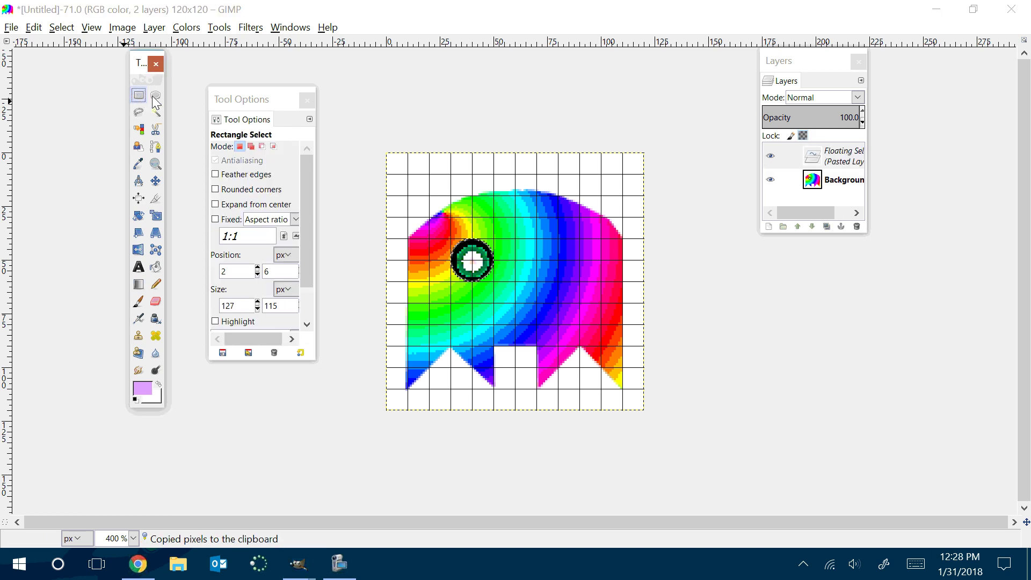
left_click_drag(492, 274, 578, 273)
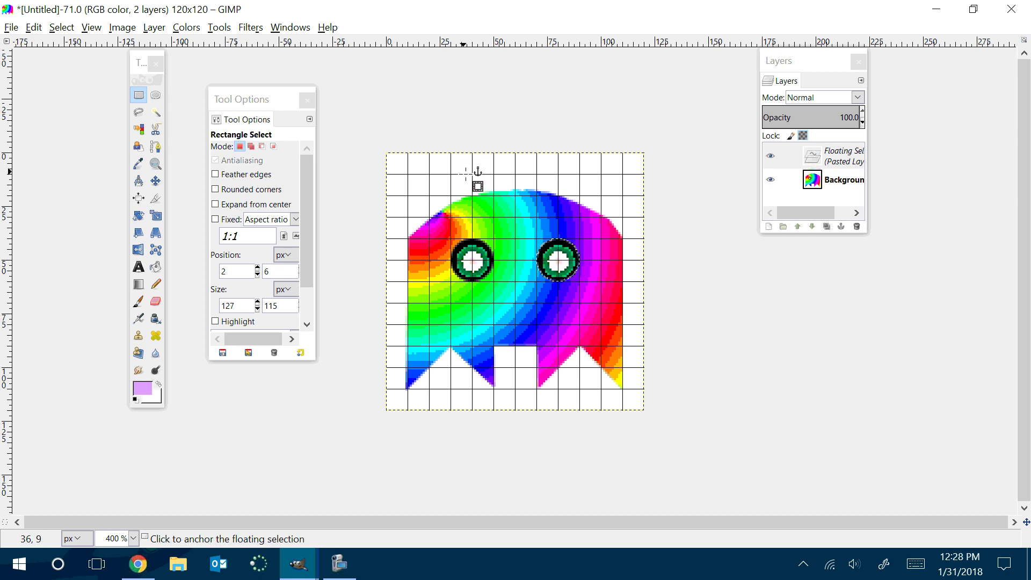
Step: Export the rainbow ghost as blinky18.png in the Pacman Ghost folder with the default PNG options
left_click(10, 27)
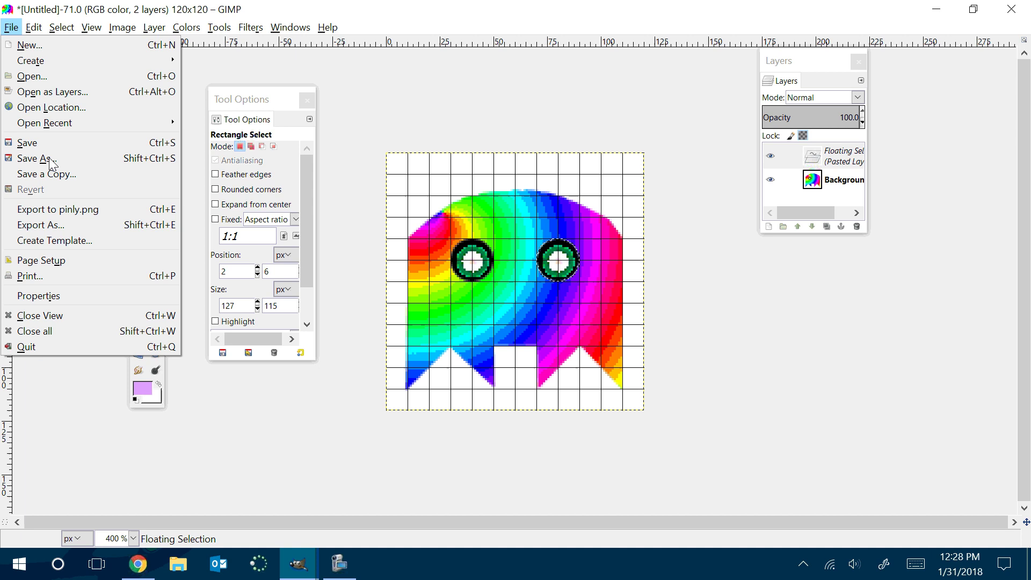
left_click(52, 225)
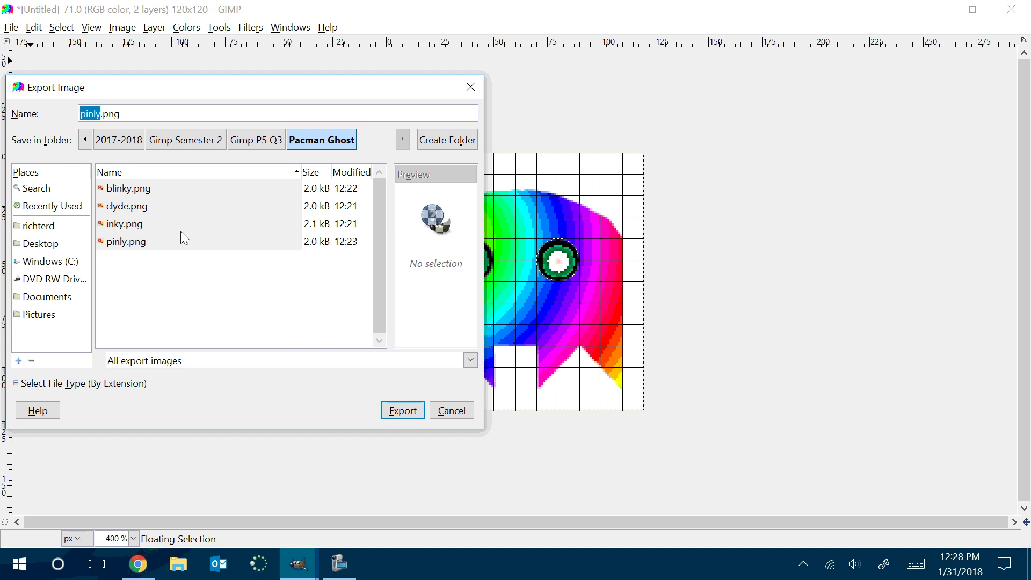
type("blin")
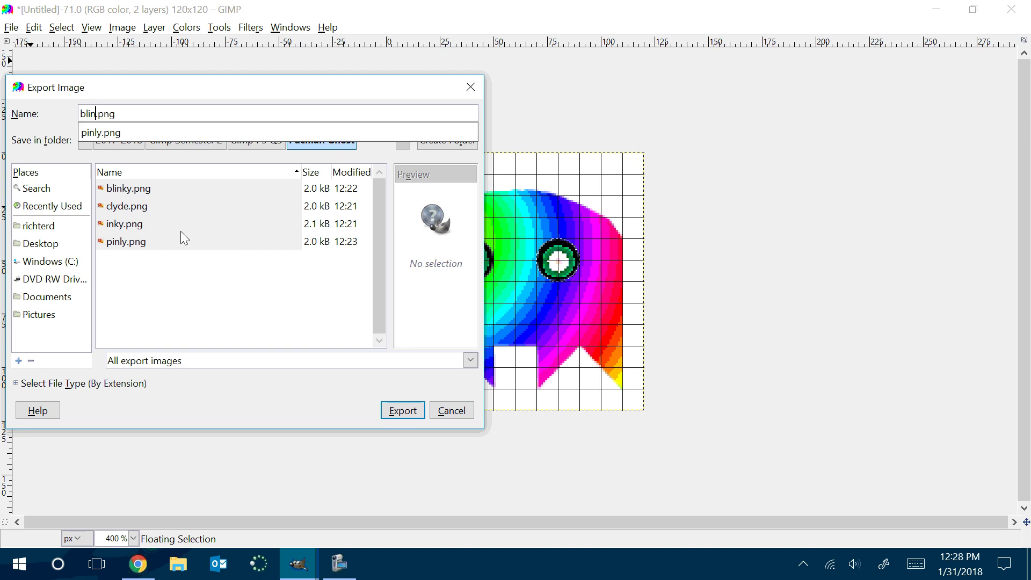
type("ky18")
key("Return")
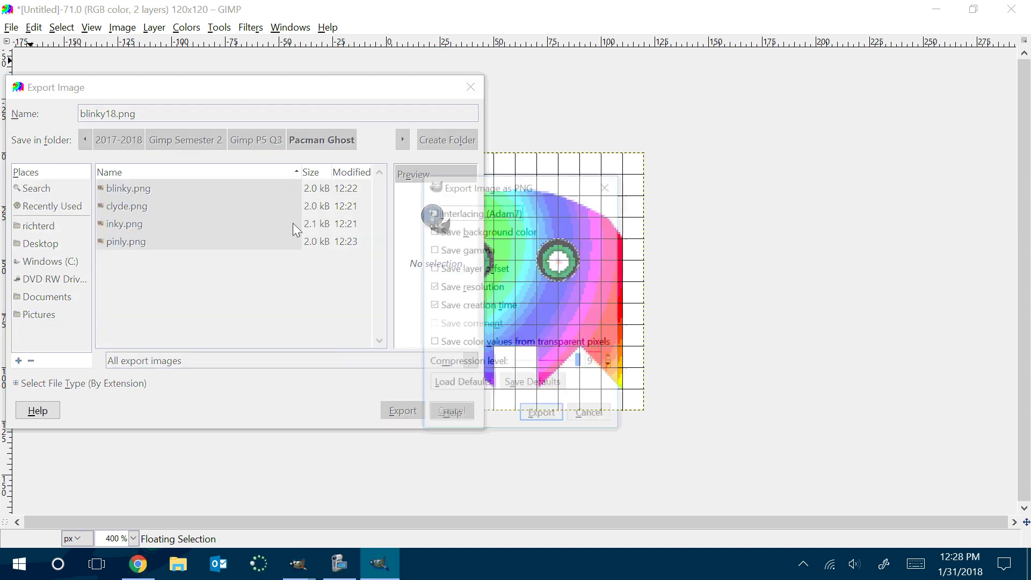
left_click(543, 414)
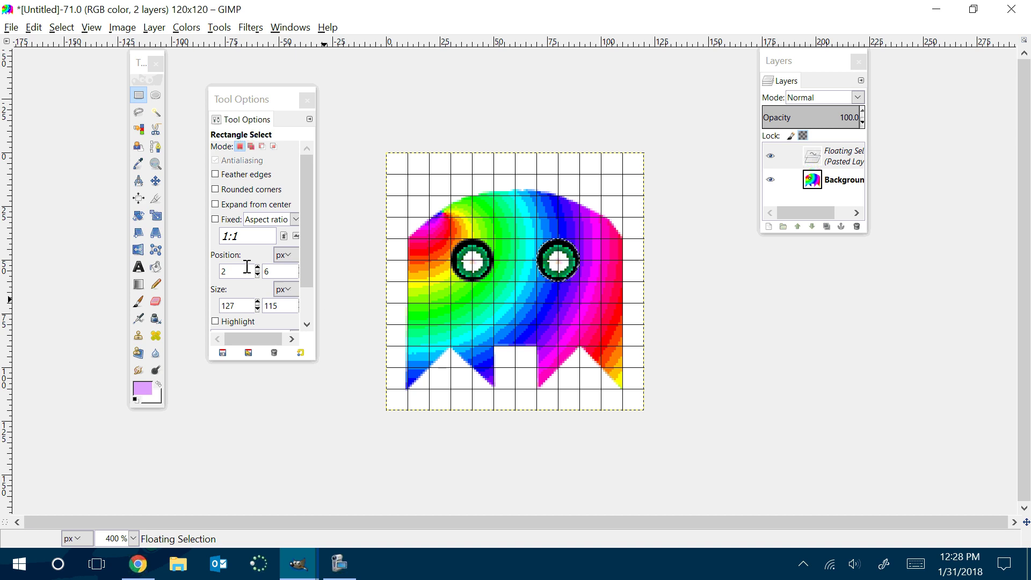
Step: Set Bucket Fill to a pattern fill with the Leopard pattern and try filling the rainbow ghost's body
left_click(156, 268)
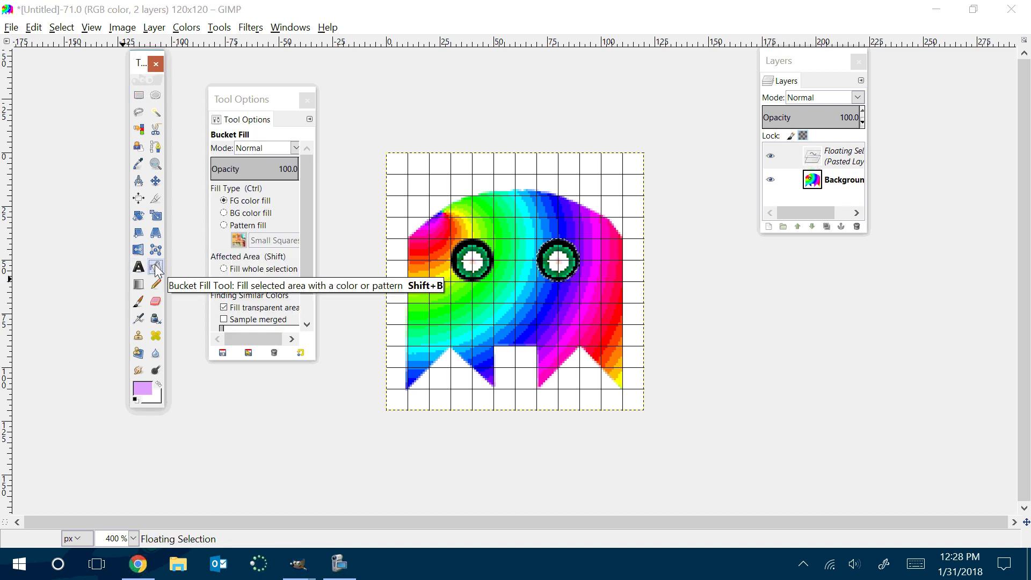
left_click(224, 226)
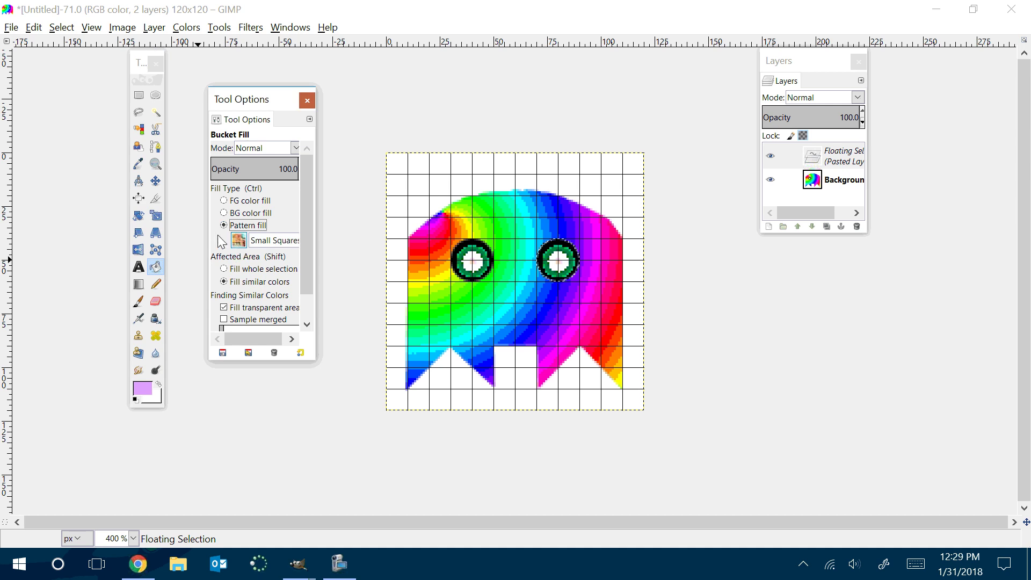
left_click(238, 241)
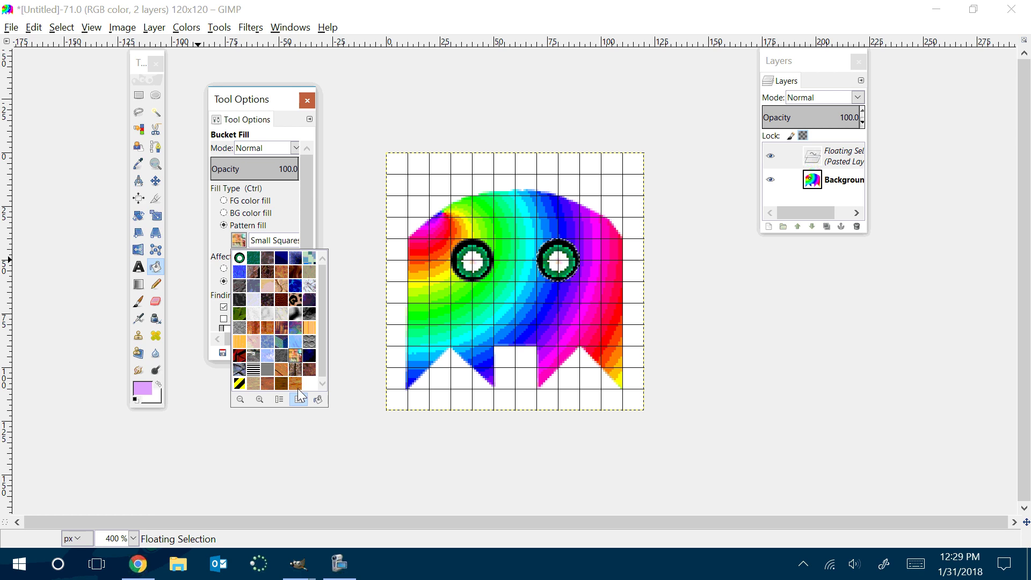
left_click(296, 301)
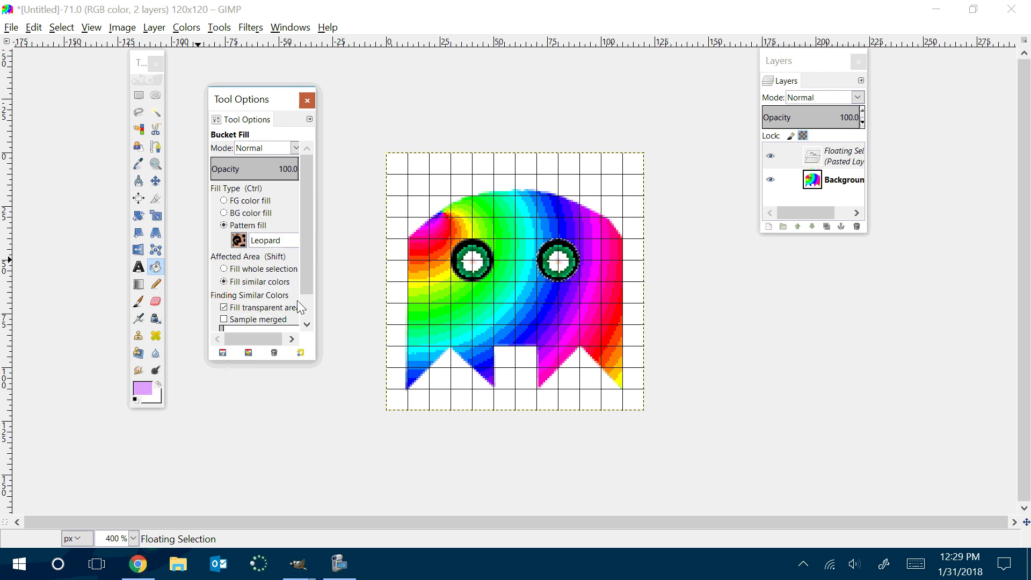
left_click(455, 307)
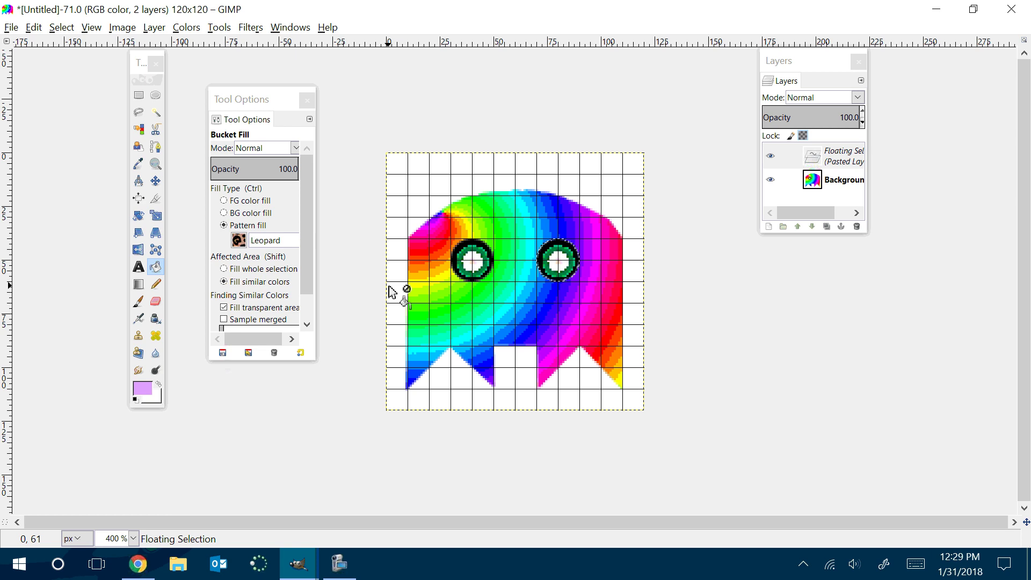
Step: Undo the eye and rainbow gradient edits back to the solid teal ghost with its body selected
key("ctrl+z")
key("ctrl+z")
key("ctrl+z")
key("ctrl+z")
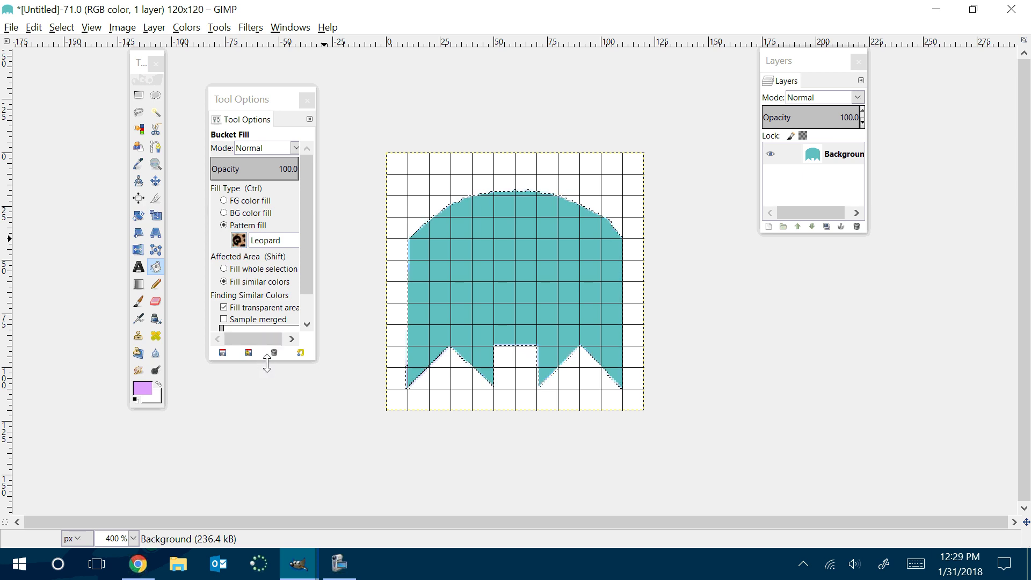
Step: Set the Bucket Fill area to the whole selection and fill the ghost's body with the Leopard pattern
left_click_drag(265, 361, 266, 421)
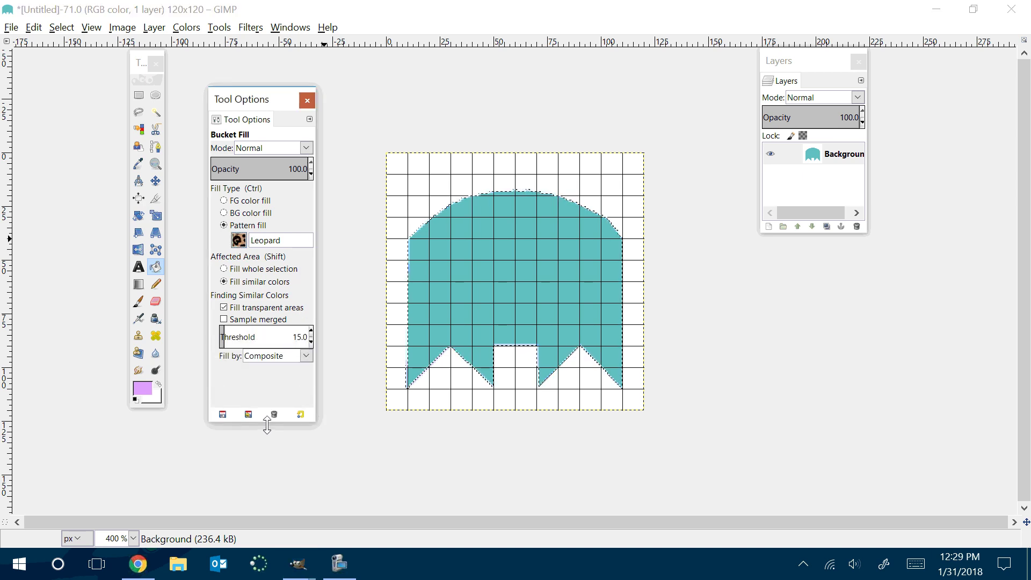
left_click(226, 268)
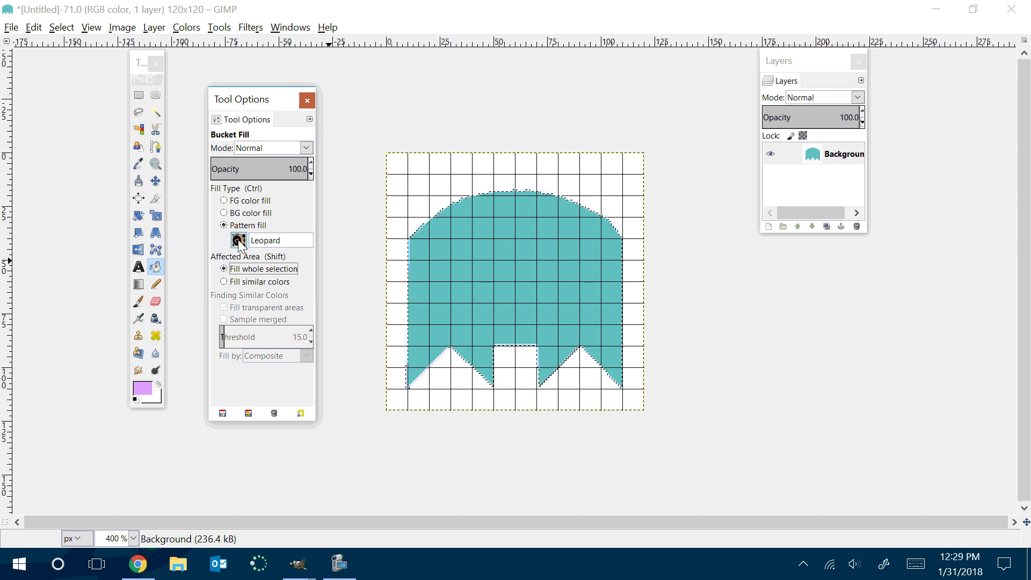
left_click(457, 258)
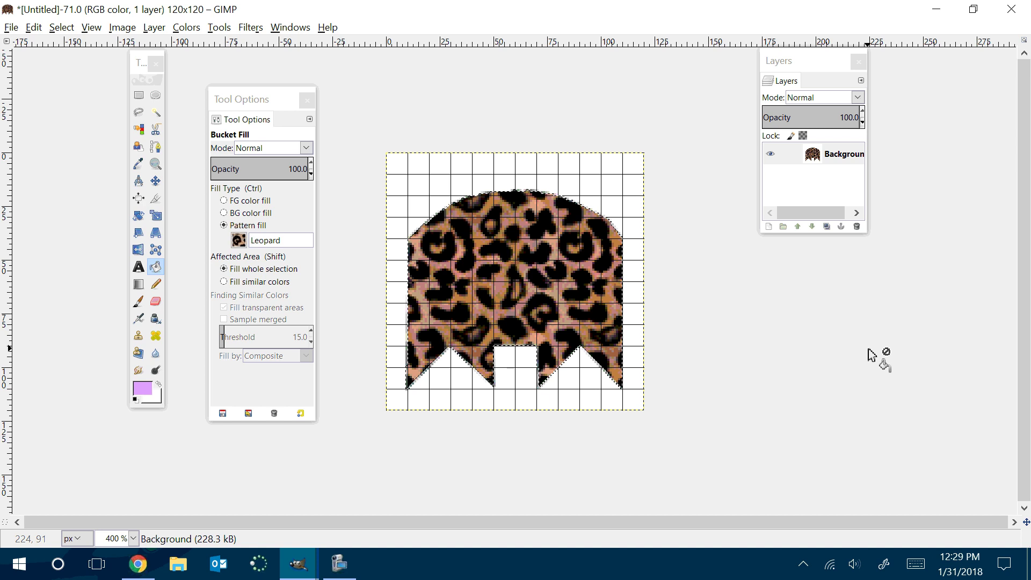
Step: Switch the fill pattern to Blue Web, undo the leopard fill, and fill the selected ghost body with the new pattern
left_click(157, 267)
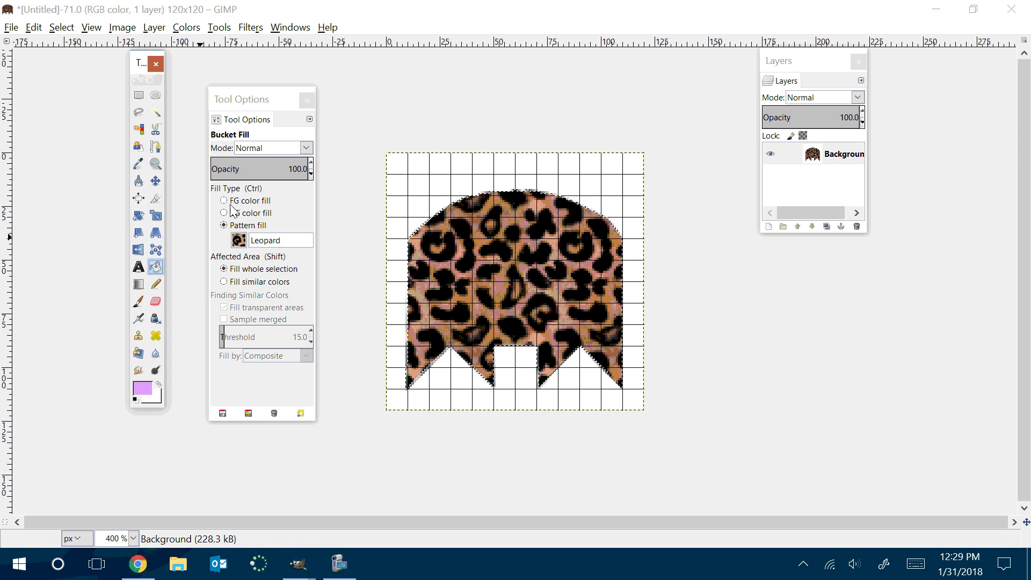
left_click(239, 240)
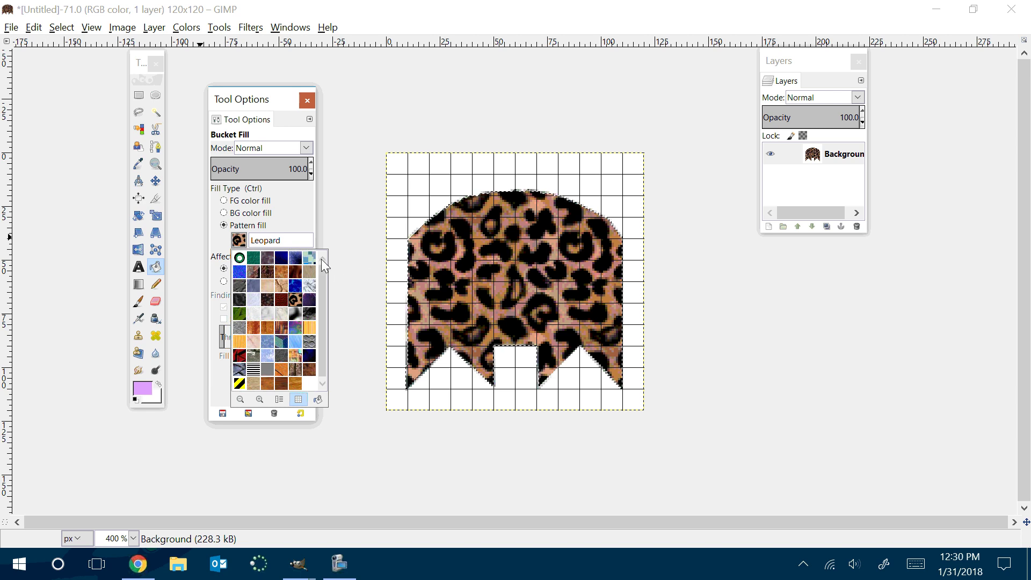
left_click(240, 274)
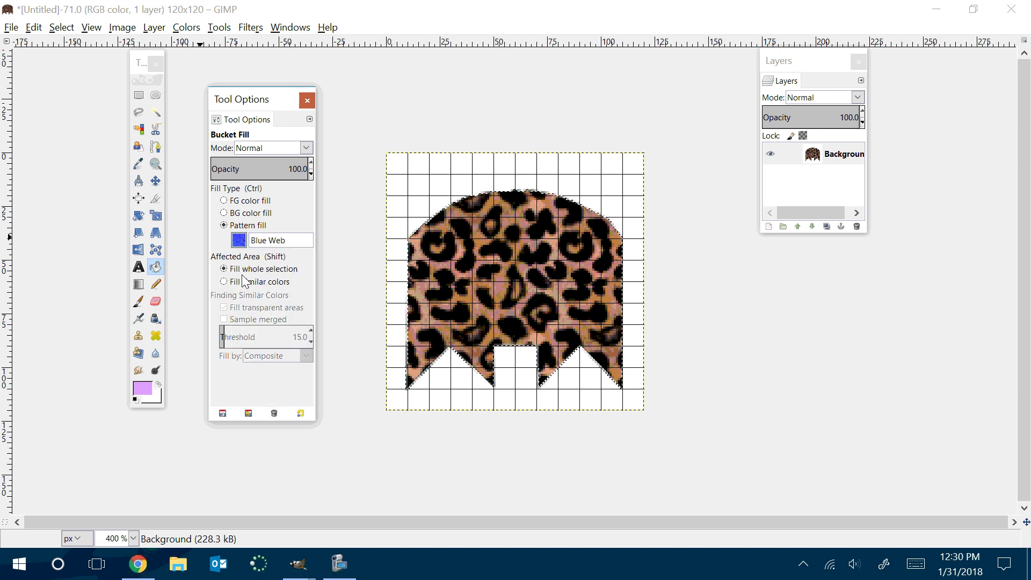
key("ctrl+z")
left_click(465, 276)
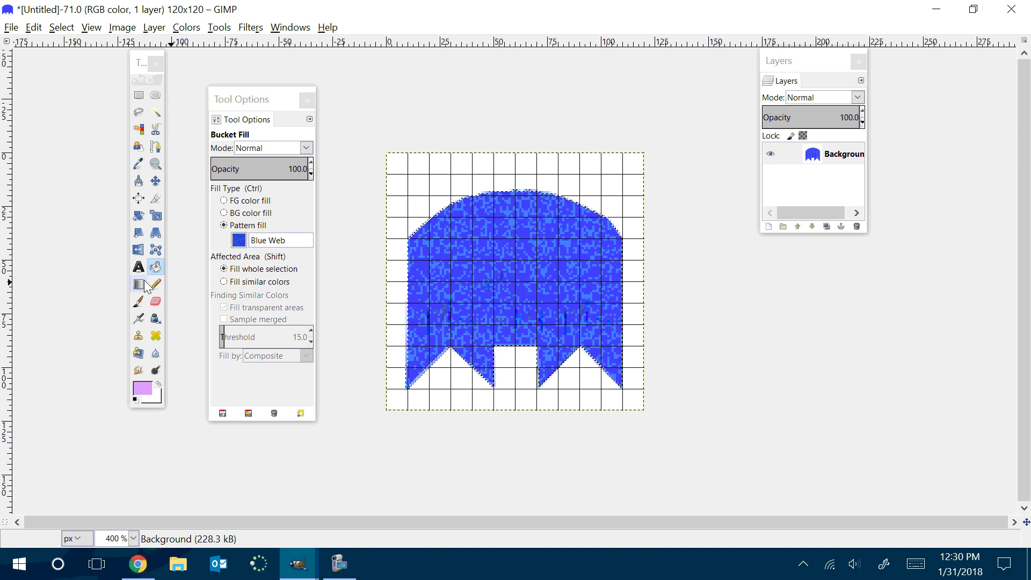
Step: Select a 21 × 21 px circle at position 30, 40 for the left eye and fill it with the blue Radial Eyeball gradient
left_click(155, 95)
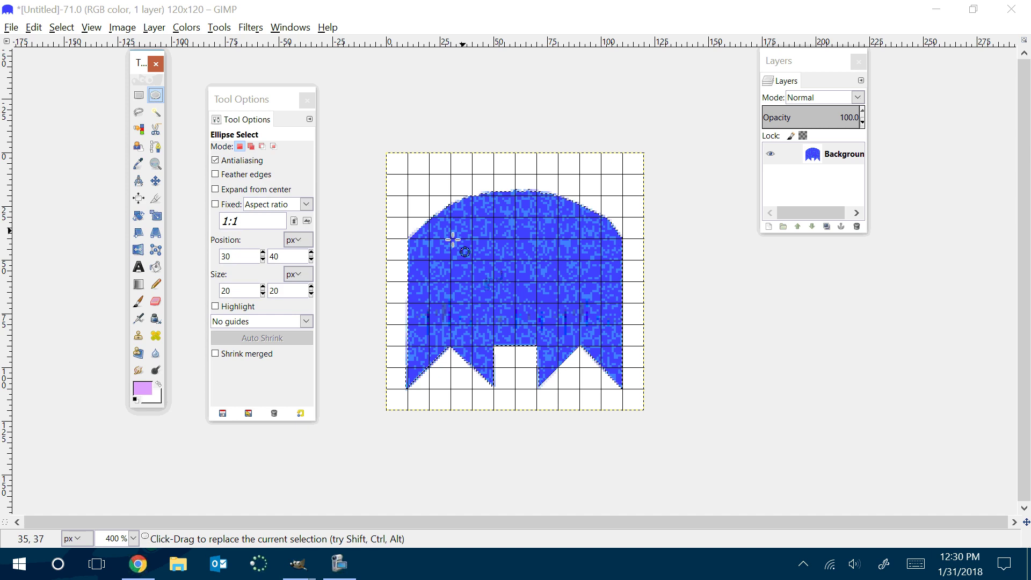
left_click_drag(451, 239, 499, 287)
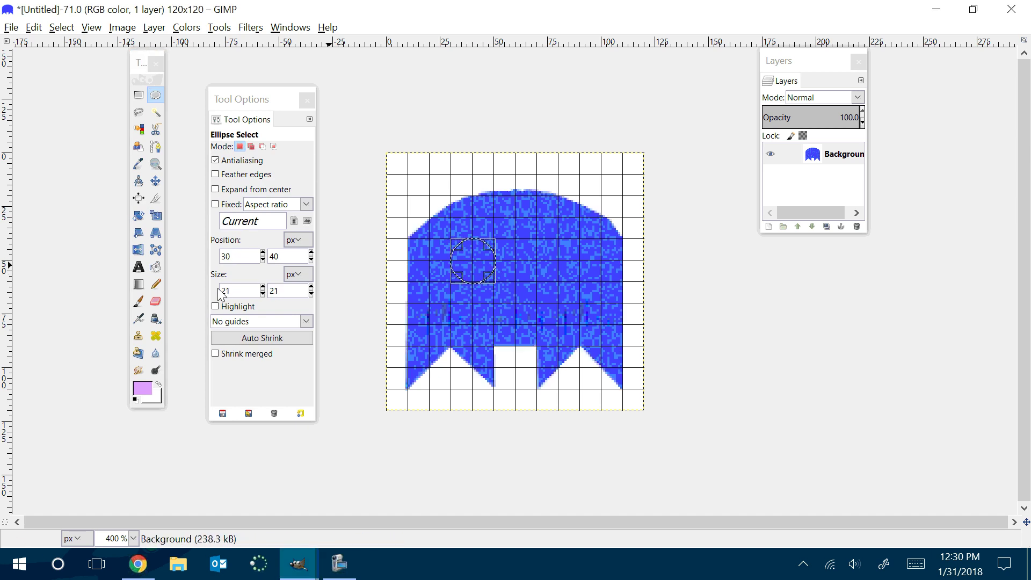
left_click(140, 284)
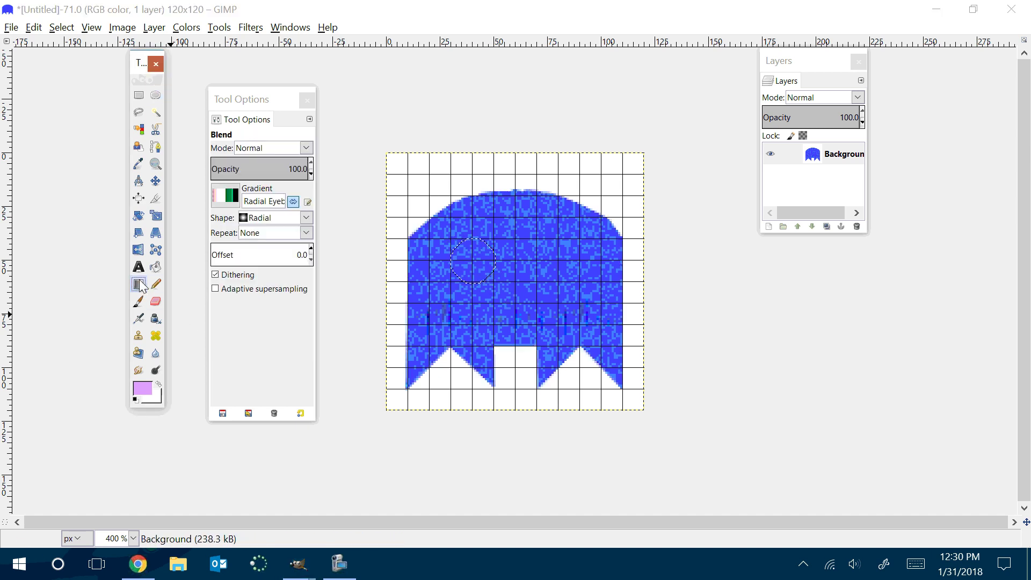
left_click(235, 202)
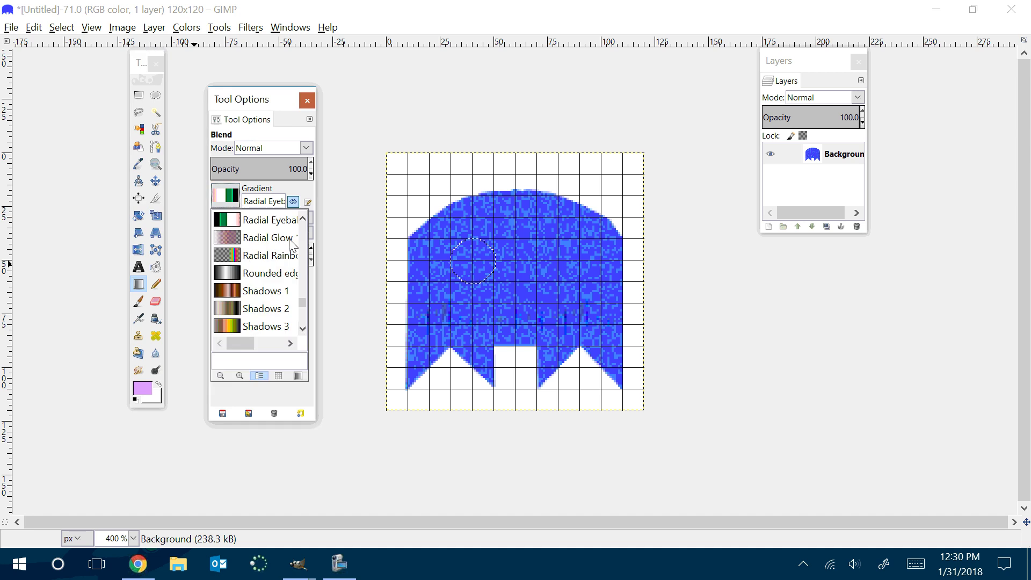
left_click(302, 218)
left_click(303, 219)
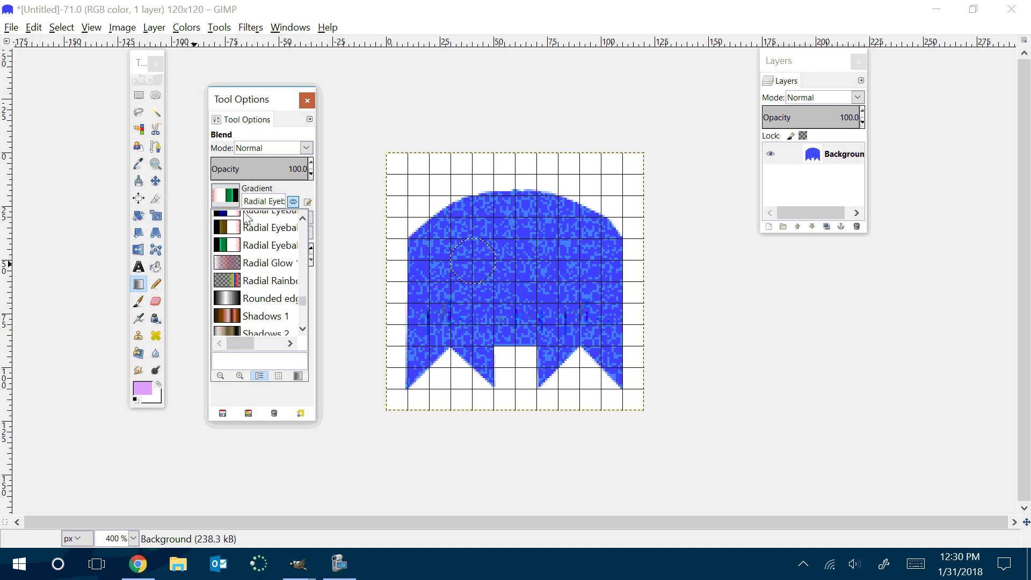
left_click(230, 214)
left_click_drag(474, 264, 481, 274)
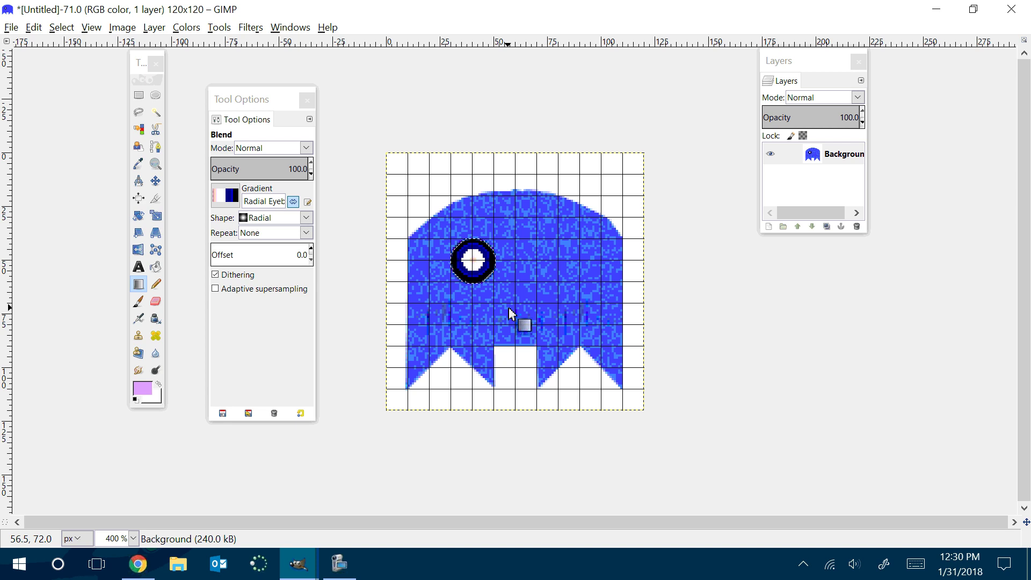
Step: Create a new blank 120 × 120 px image and enlarge its view to 400%
left_click(12, 28)
left_click(30, 46)
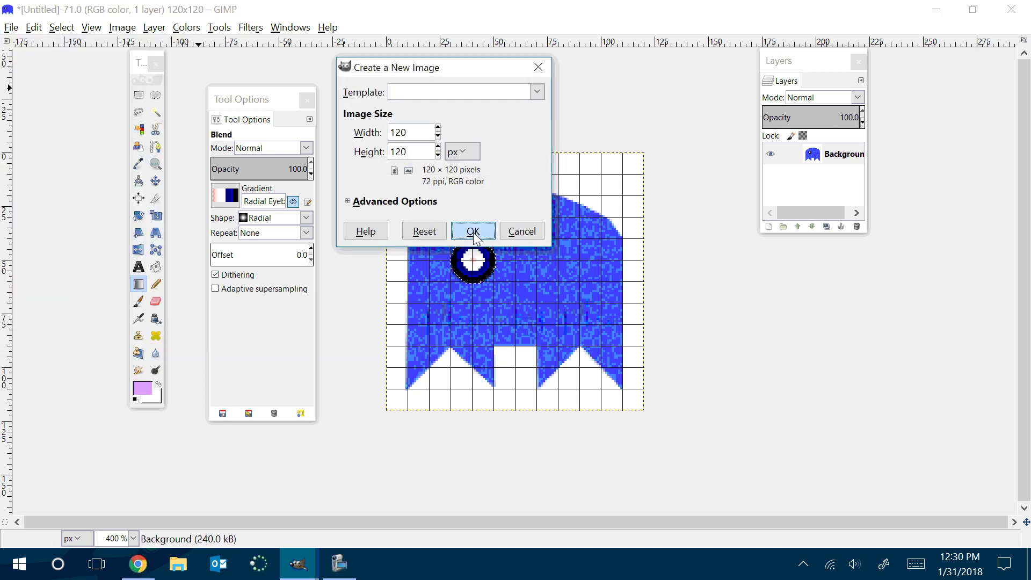
left_click(472, 231)
left_click(372, 94)
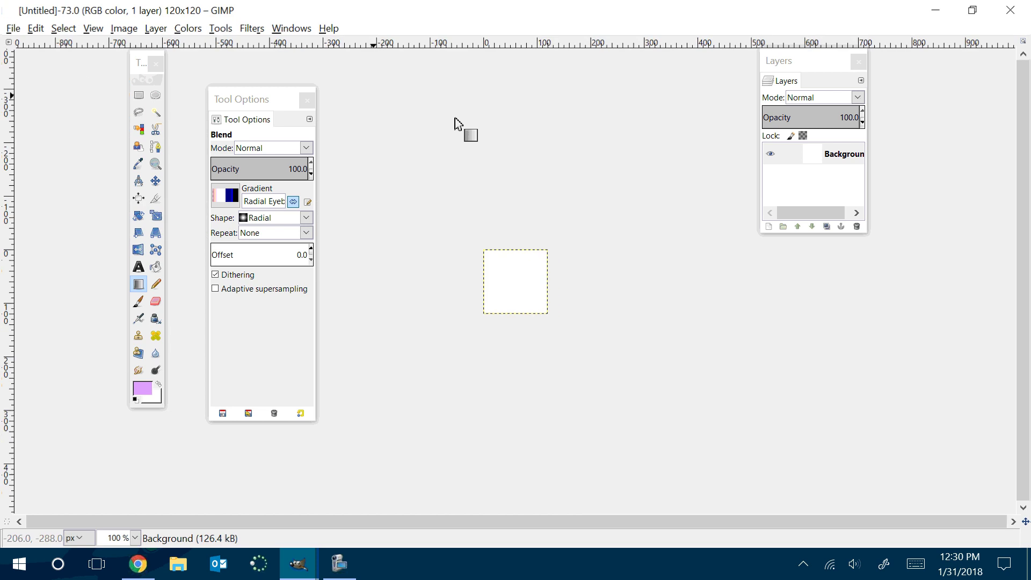
scroll(555, 102, "up", 5)
scroll(559, 95, "down", 1)
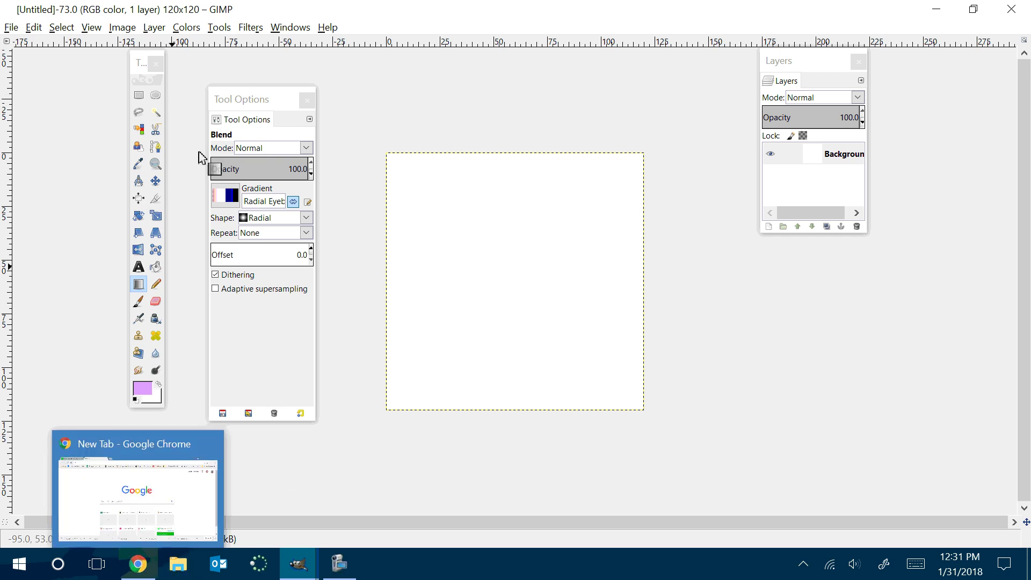
Step: Fill the blank image with the blue Radial Eyeball gradient, using a very short radius left of and below the center
left_click(139, 114)
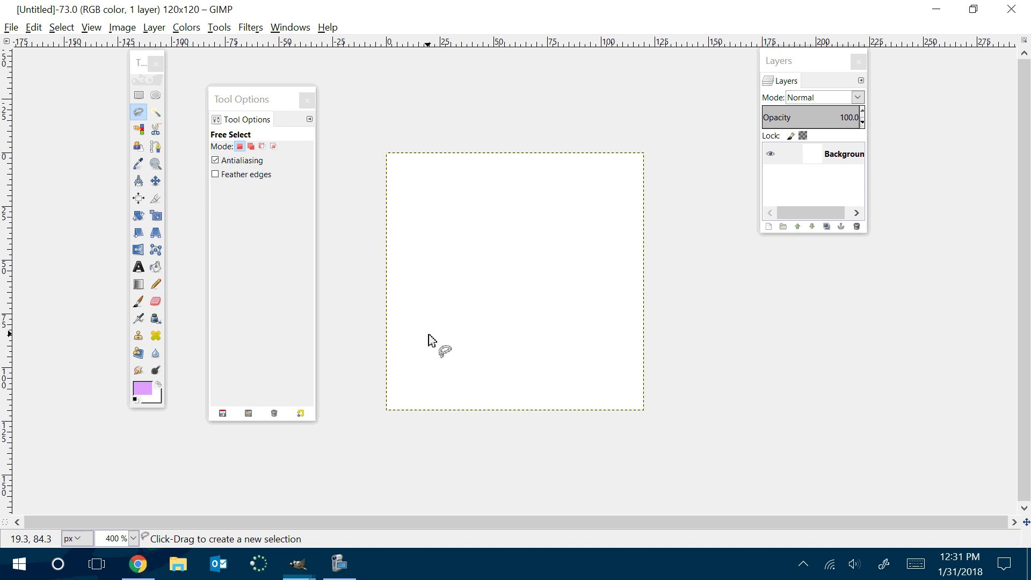
mouse_move(427, 334)
left_mouse_down()
mouse_move(458, 297)
mouse_move(418, 229)
mouse_move(503, 179)
mouse_move(573, 172)
mouse_move(539, 225)
mouse_move(591, 271)
mouse_move(504, 246)
mouse_move(547, 303)
mouse_move(567, 366)
mouse_move(483, 384)
mouse_move(464, 339)
mouse_move(419, 327)
left_mouse_up()
left_click(139, 284)
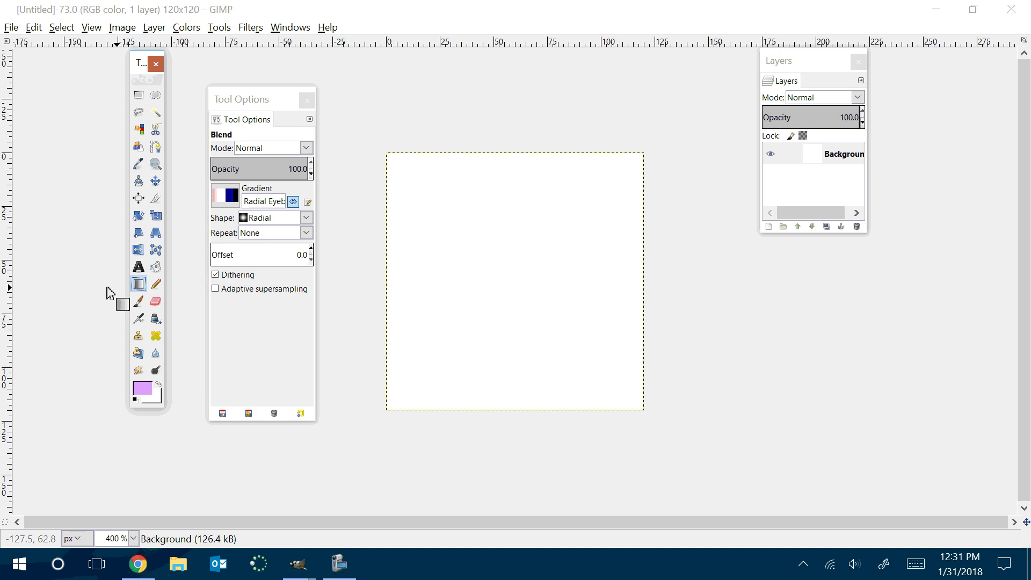
left_click(233, 194)
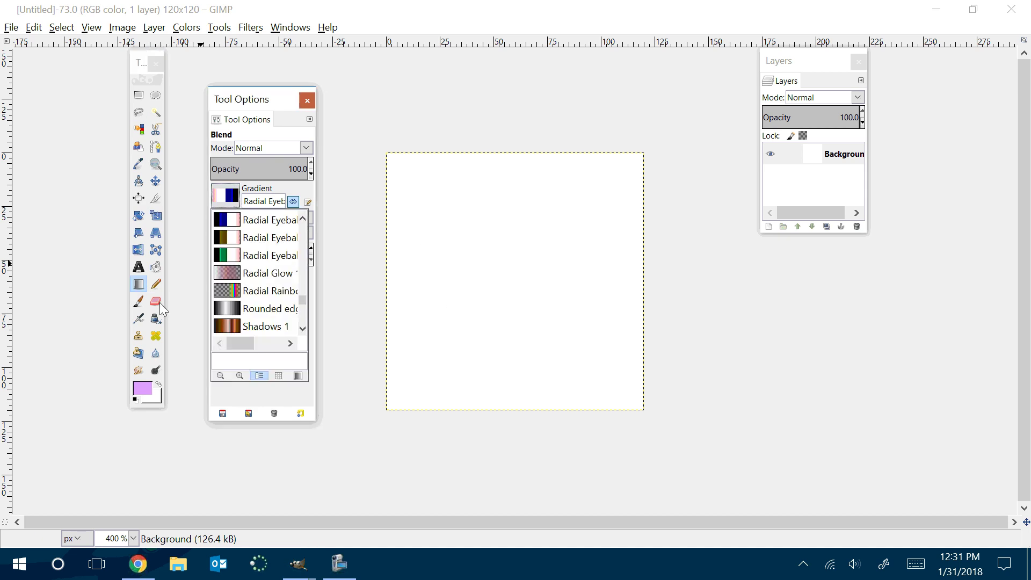
left_click(140, 282)
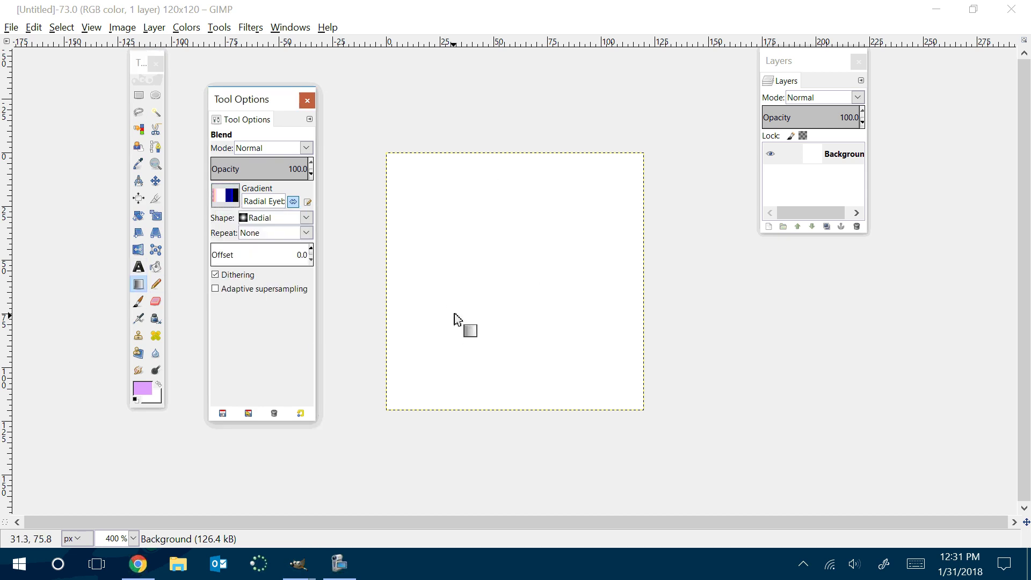
left_click_drag(448, 306, 451, 309)
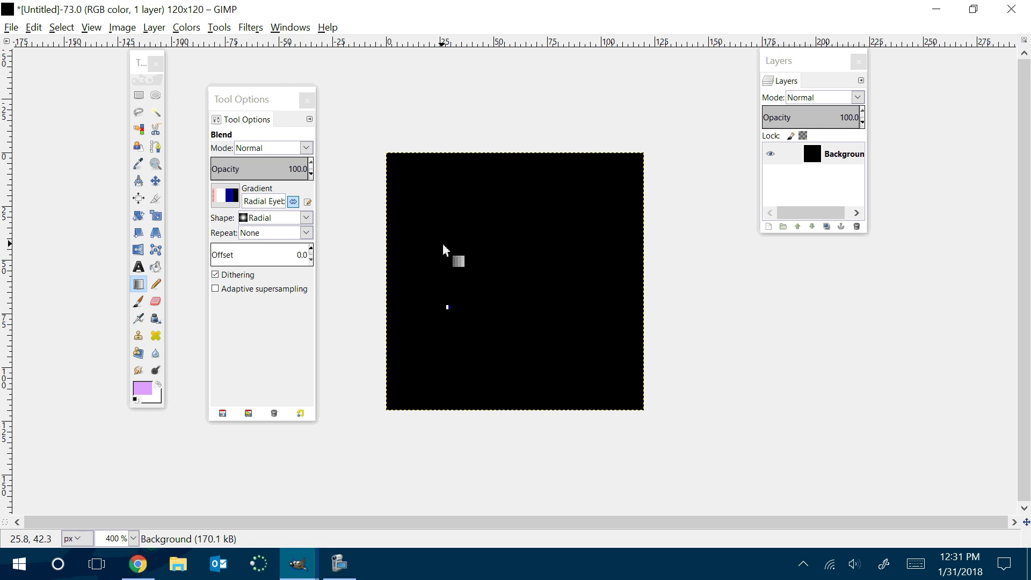
Step: Undo the blue eyeball gradient fill and select an irregular freehand shape spanning most of the blank canvas
key("ctrl+z")
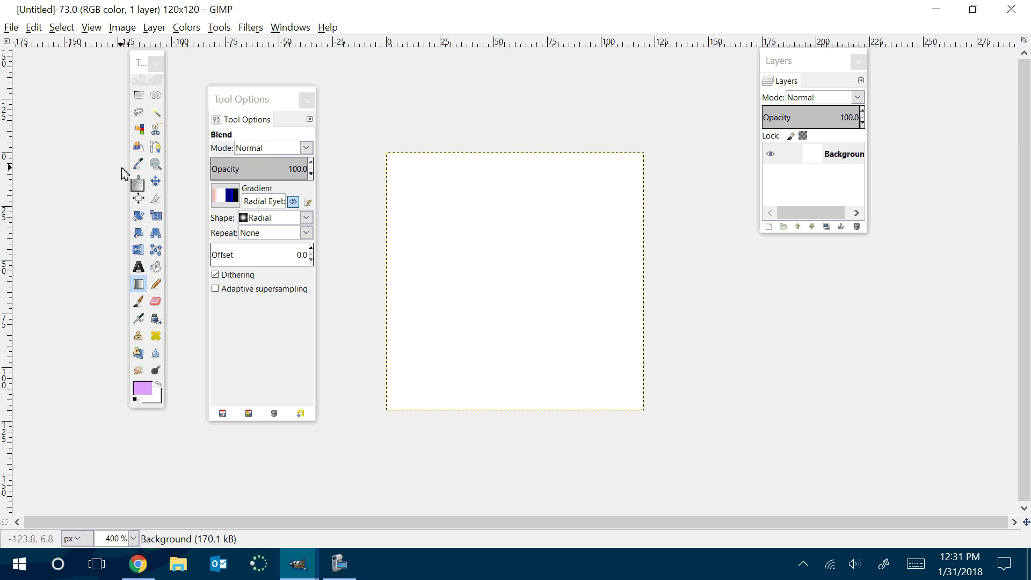
left_click(138, 112)
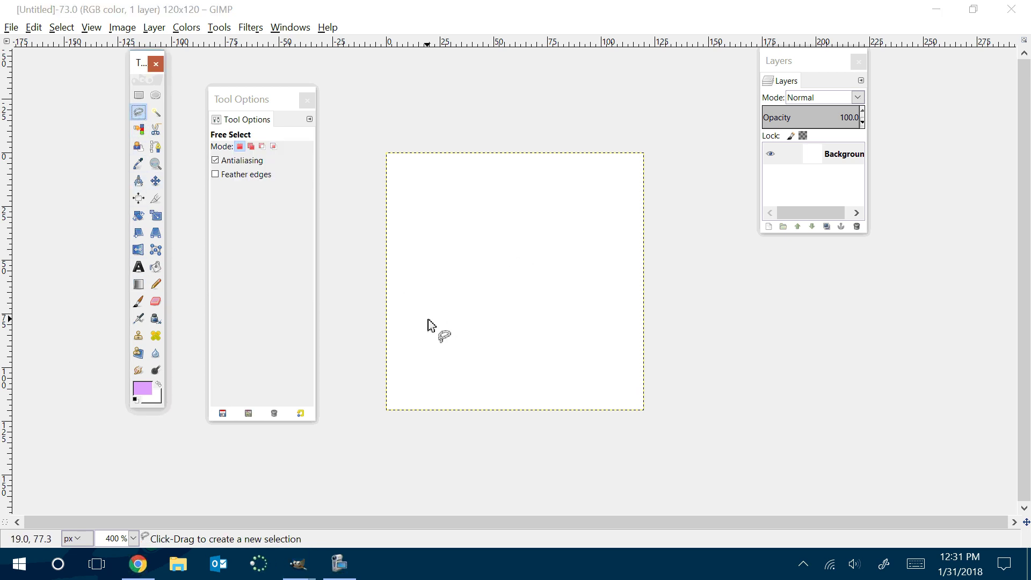
mouse_move(427, 318)
left_mouse_down()
mouse_move(449, 295)
mouse_move(441, 221)
mouse_move(518, 174)
mouse_move(622, 231)
mouse_move(587, 403)
mouse_move(524, 298)
left_mouse_up()
mouse_move(495, 330)
left_mouse_down()
mouse_move(442, 369)
mouse_move(428, 320)
left_mouse_up()
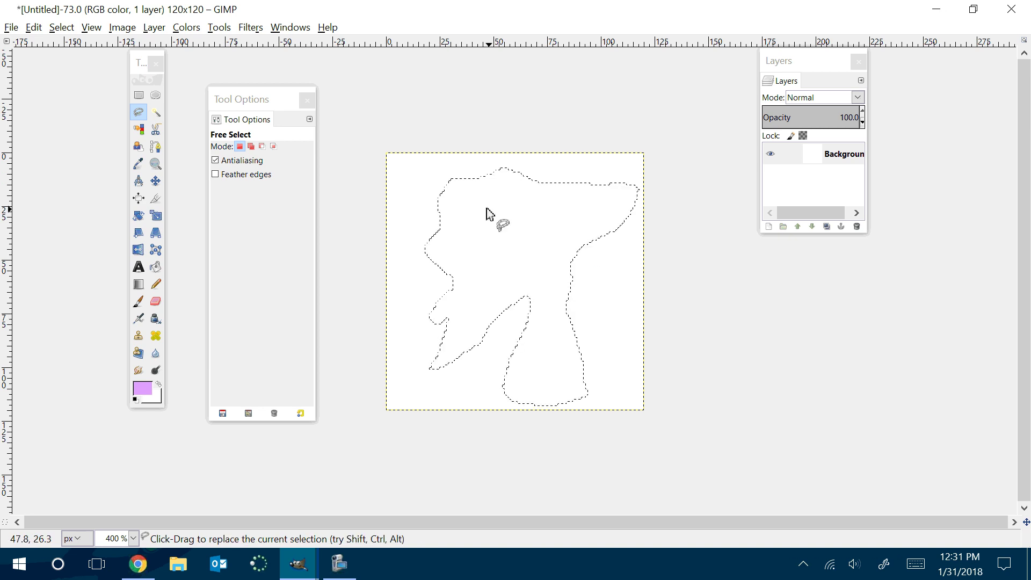
Step: Fill the freehand selection with the green Radial Eyeball gradient, centered in its upper-left area with a radius of about 21 px
left_click(139, 285)
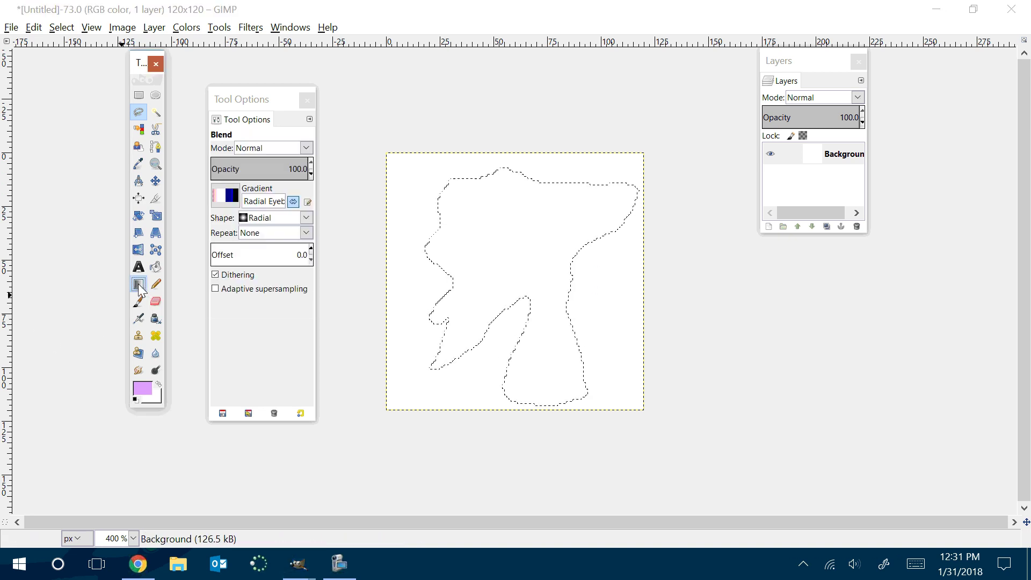
left_click(226, 196)
left_click(232, 260)
left_click_drag(479, 226, 523, 239)
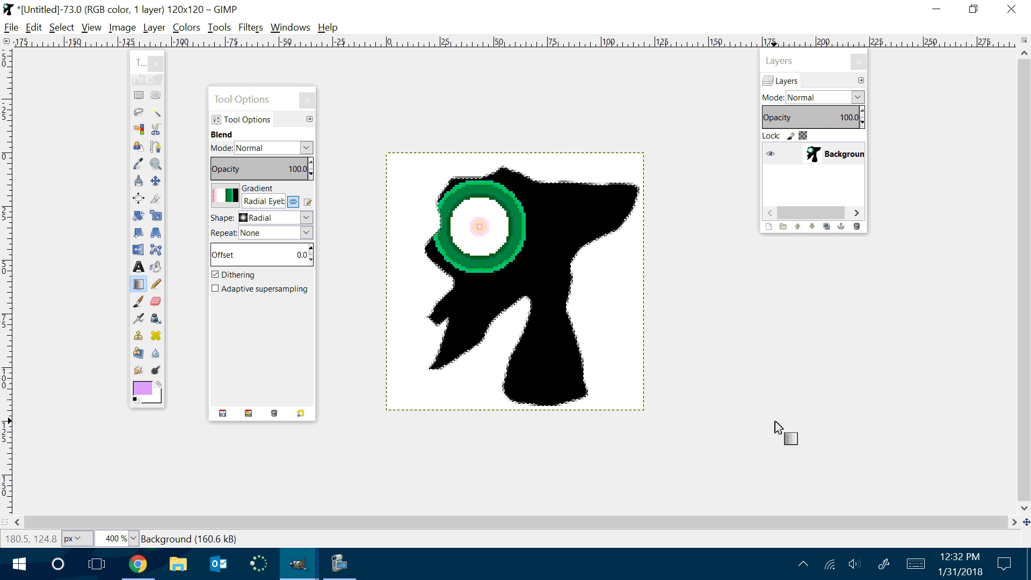
Step: Try a much smaller green eyeball gradient at the shape's left edge and undo it
key("ctrl+z")
left_click_drag(440, 311, 430, 326)
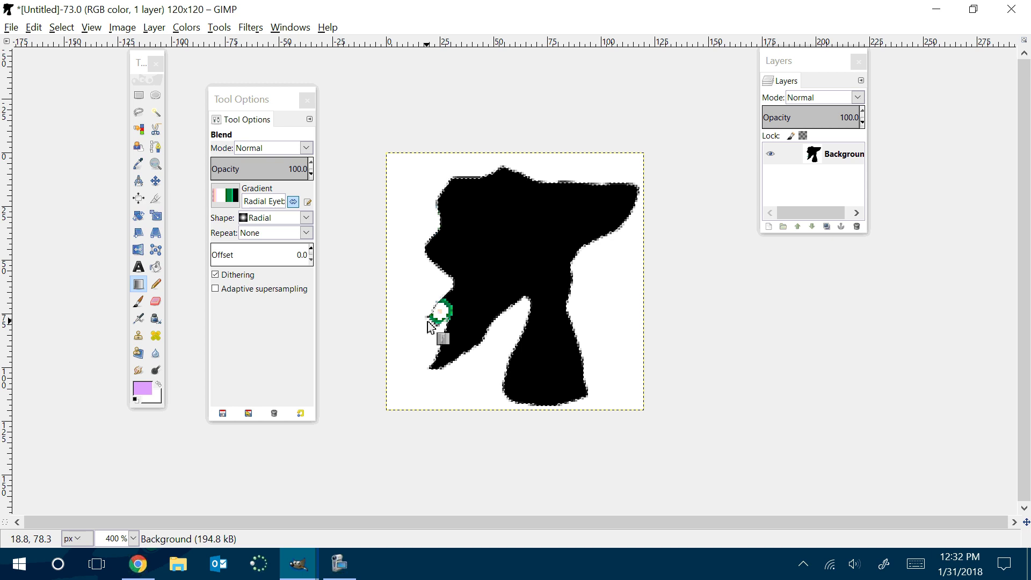
key("ctrl+z")
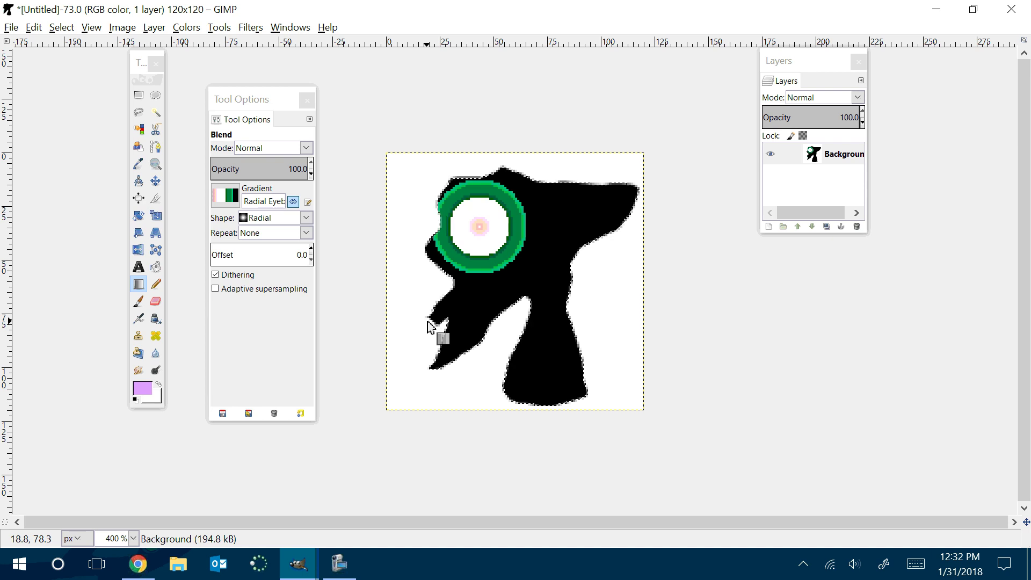
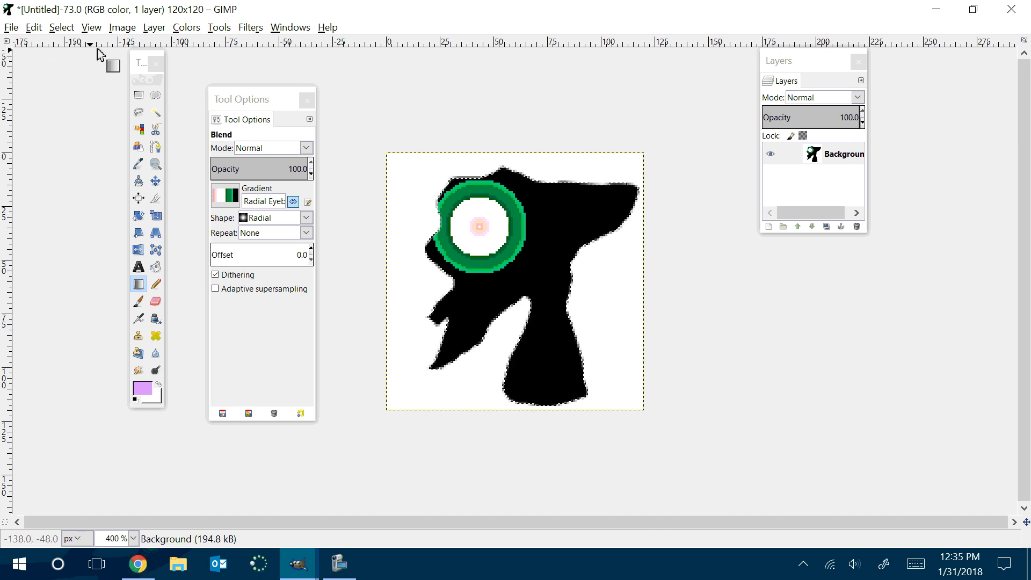
Step: Resize the canvas height to 480 px and resize all layers to match
left_click(123, 28)
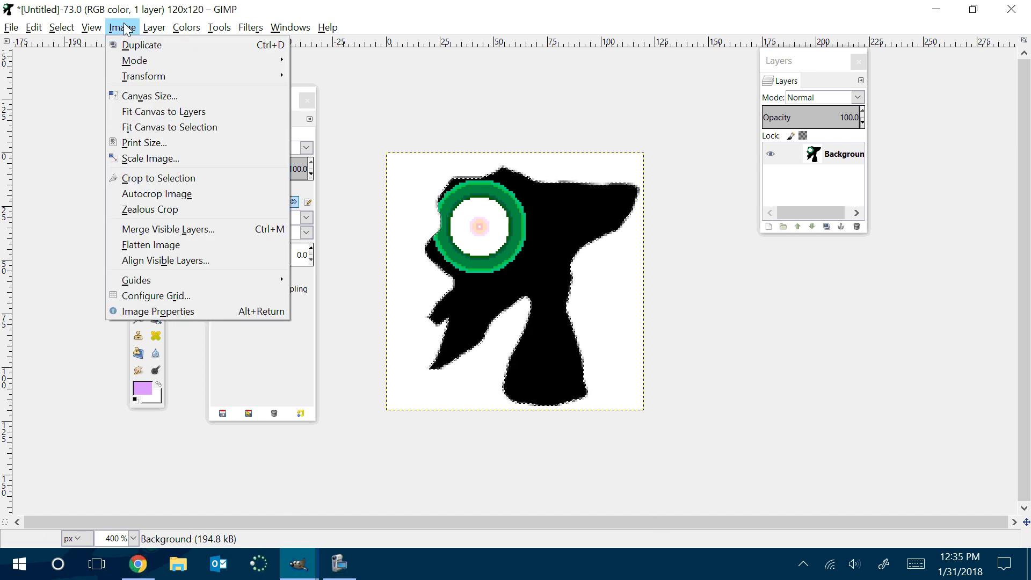
left_click(145, 95)
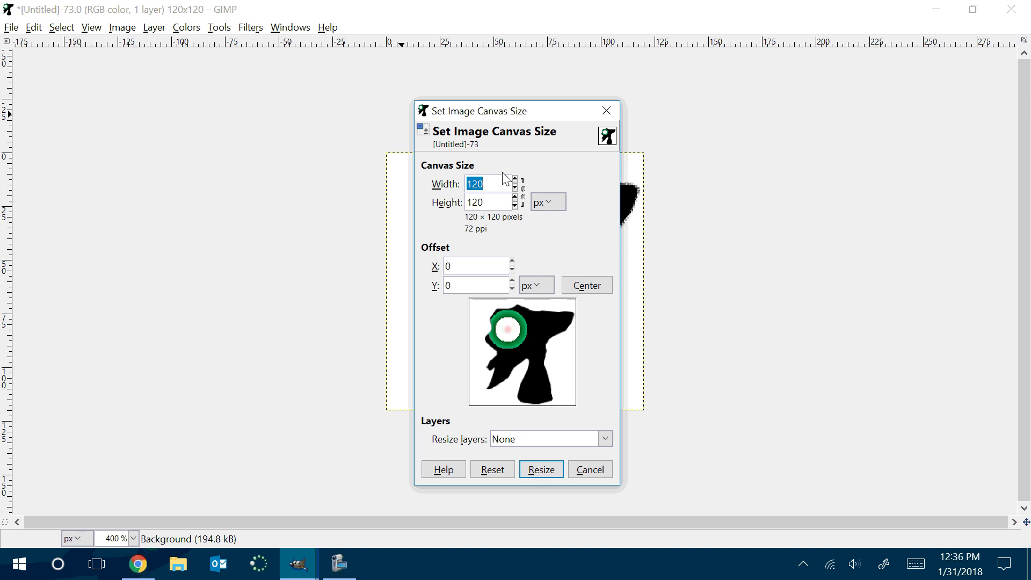
left_click(489, 202)
double_click(490, 201)
type("480")
left_click(553, 439)
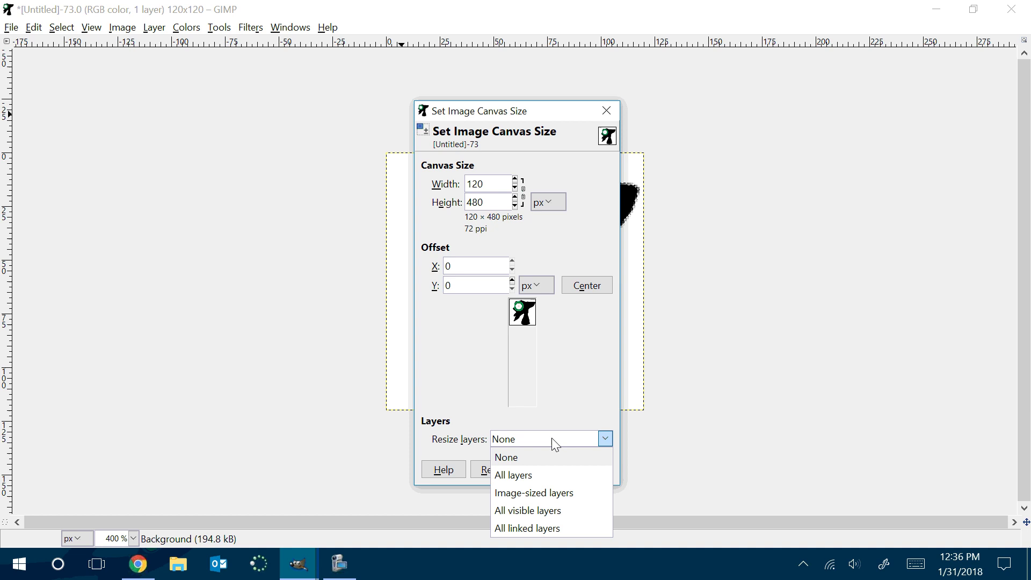
left_click(553, 474)
left_click(541, 470)
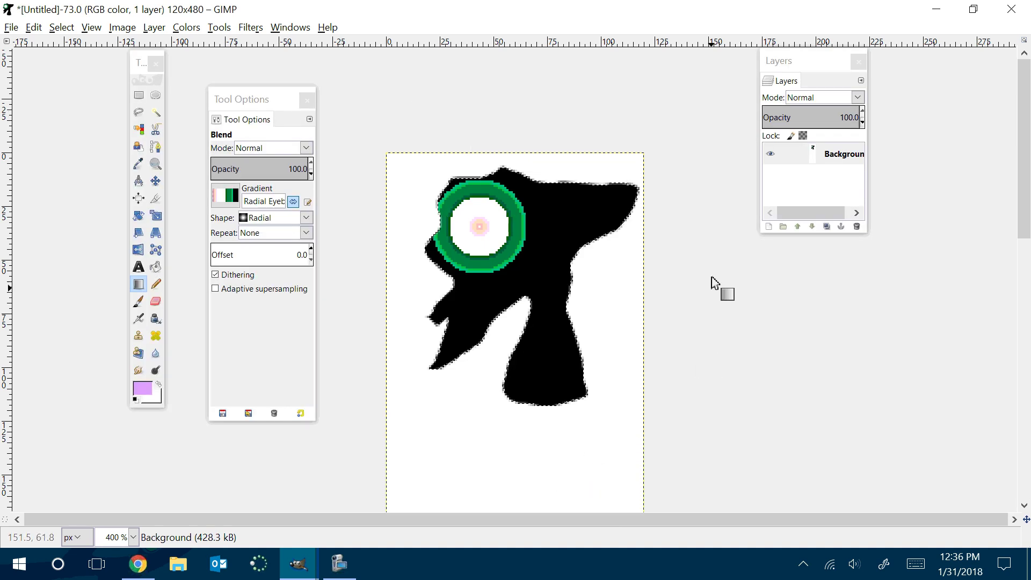
Step: Widen the canvas to 240 px and resize all layers with it
key("plus")
key("plus")
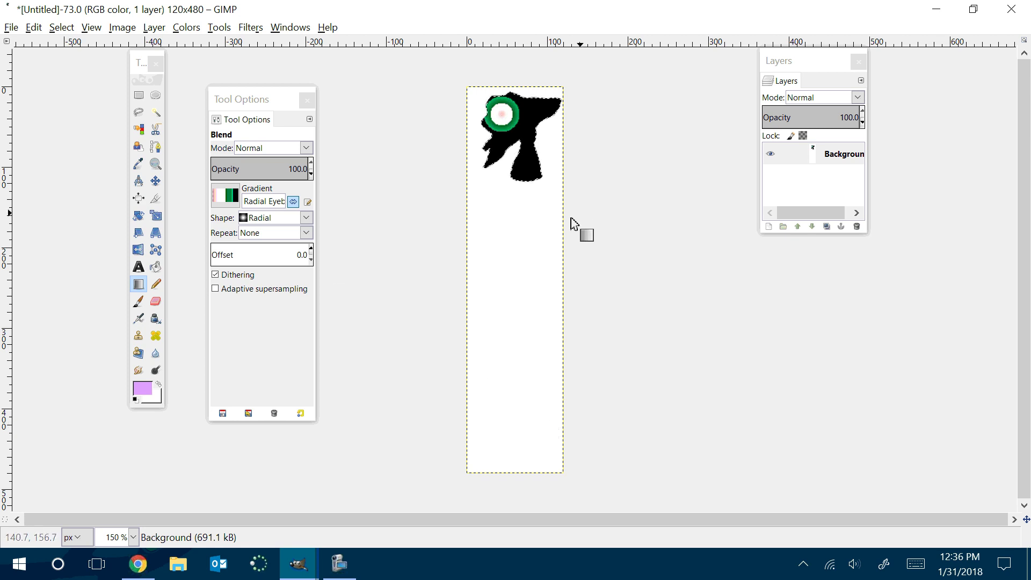
left_click(115, 28)
key("Escape")
key("Tab")
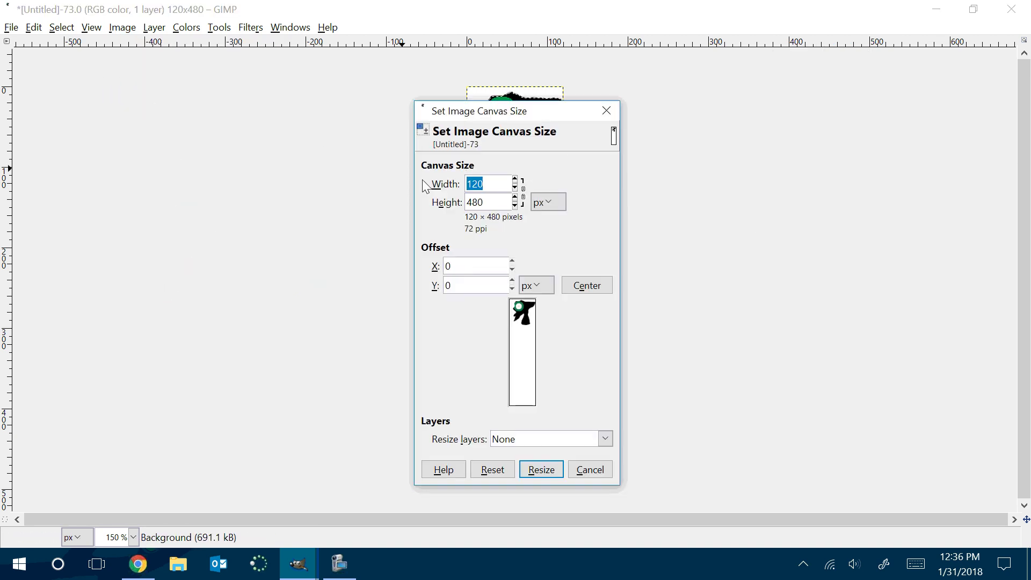
type("240")
left_click(525, 440)
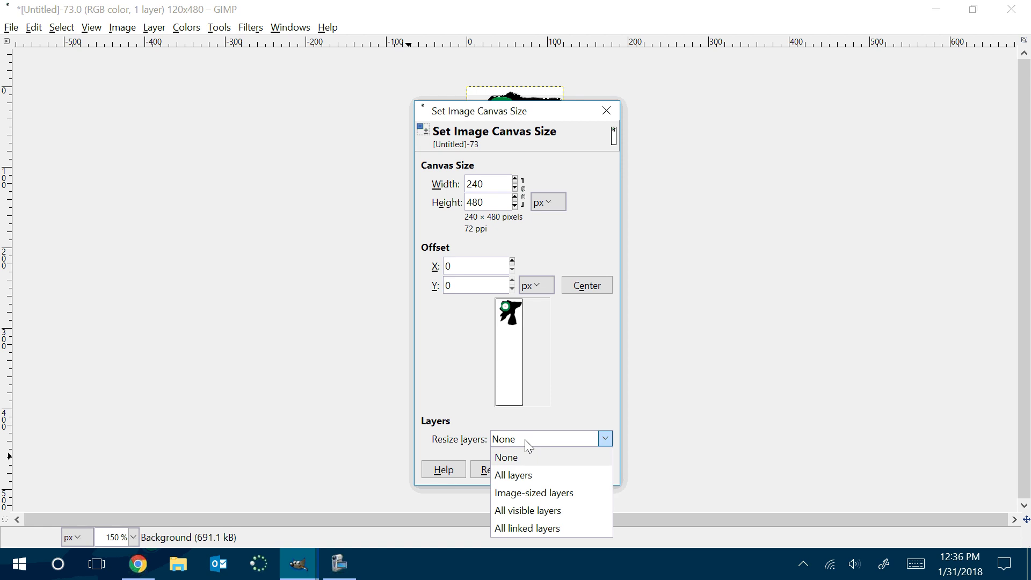
left_click(534, 477)
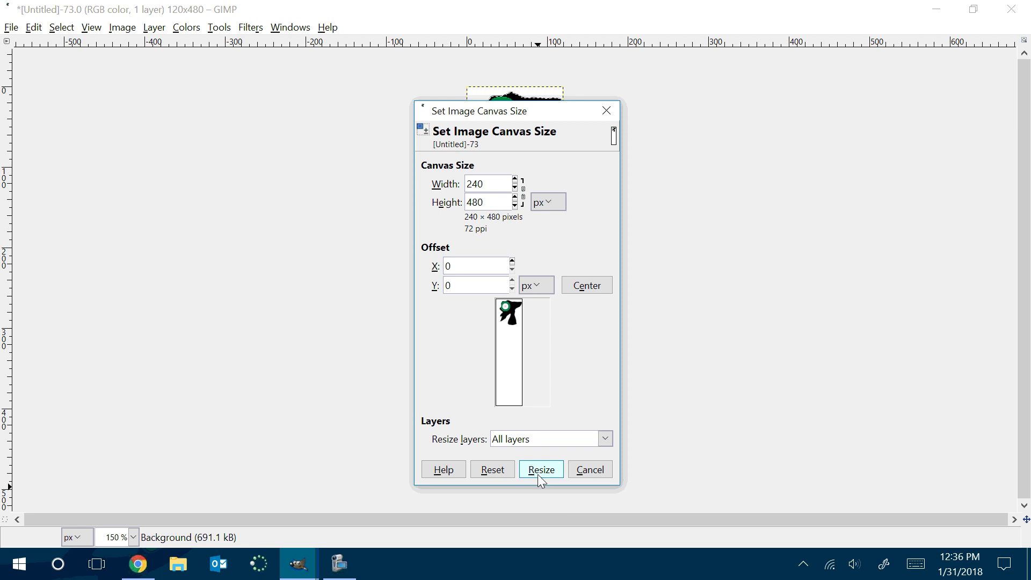
left_click(543, 470)
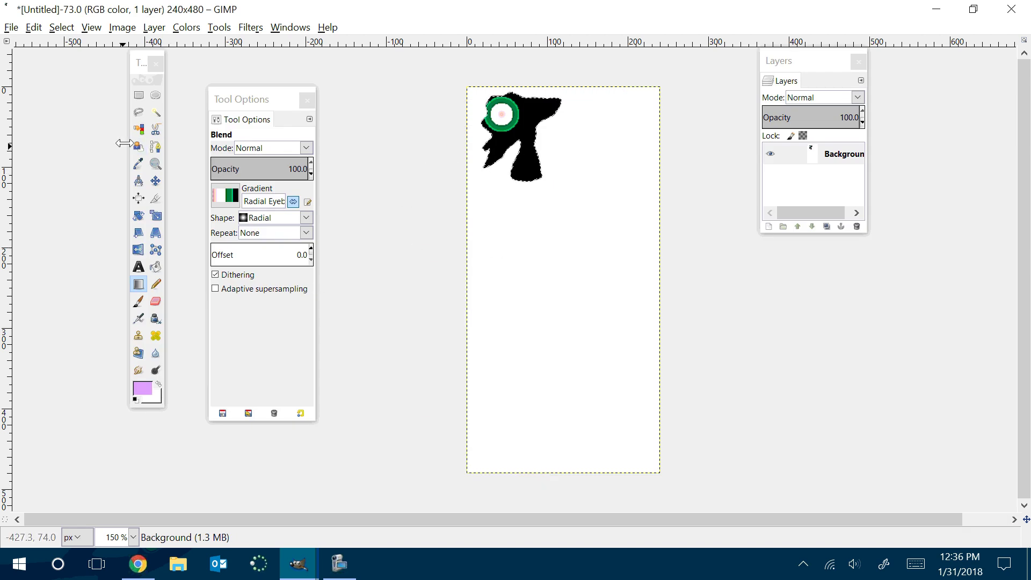
Step: Outline an irregular freehand body selection with arms and legs below the black head shape
left_click(139, 112)
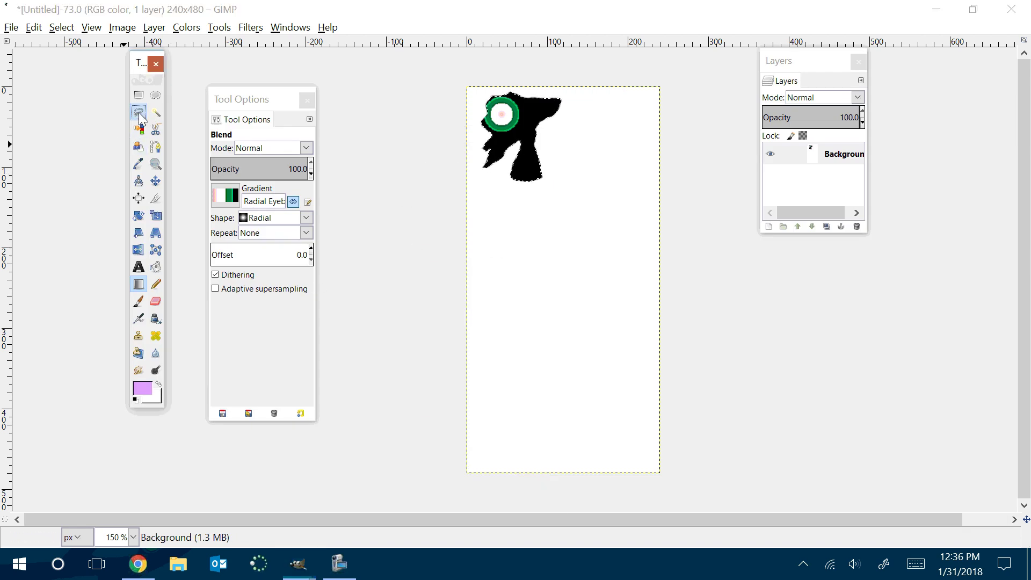
left_click(503, 188)
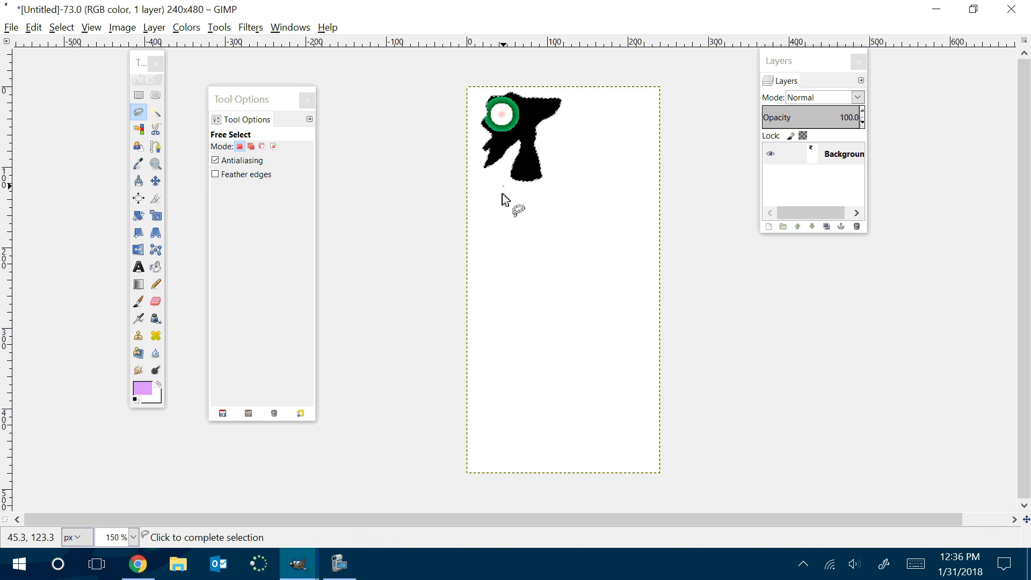
left_click(495, 200)
left_click(492, 233)
left_click(499, 257)
left_click(503, 267)
left_click(495, 277)
left_click(487, 313)
left_click(508, 319)
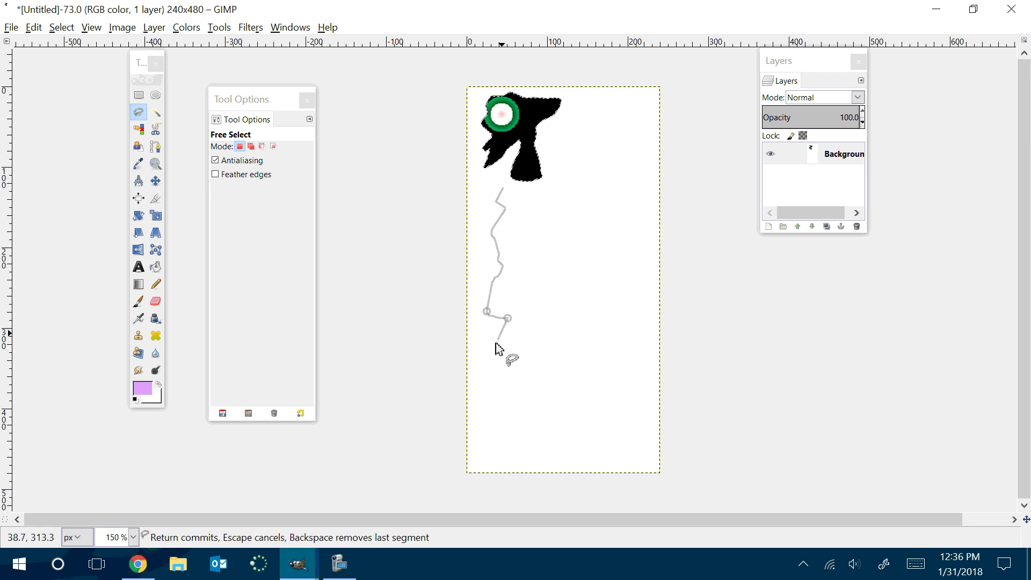
left_click(493, 351)
left_click(498, 358)
mouse_move(490, 382)
left_mouse_down()
mouse_move(533, 371)
mouse_move(541, 316)
mouse_move(554, 344)
mouse_move(551, 387)
mouse_move(569, 385)
mouse_move(571, 342)
mouse_move(555, 290)
mouse_move(559, 215)
mouse_move(590, 240)
mouse_move(612, 333)
mouse_move(626, 308)
mouse_move(605, 218)
mouse_move(613, 187)
mouse_move(593, 152)
mouse_move(558, 181)
mouse_move(467, 176)
mouse_move(479, 279)
mouse_move(471, 349)
mouse_move(487, 339)
mouse_move(477, 300)
mouse_move(504, 189)
left_mouse_up()
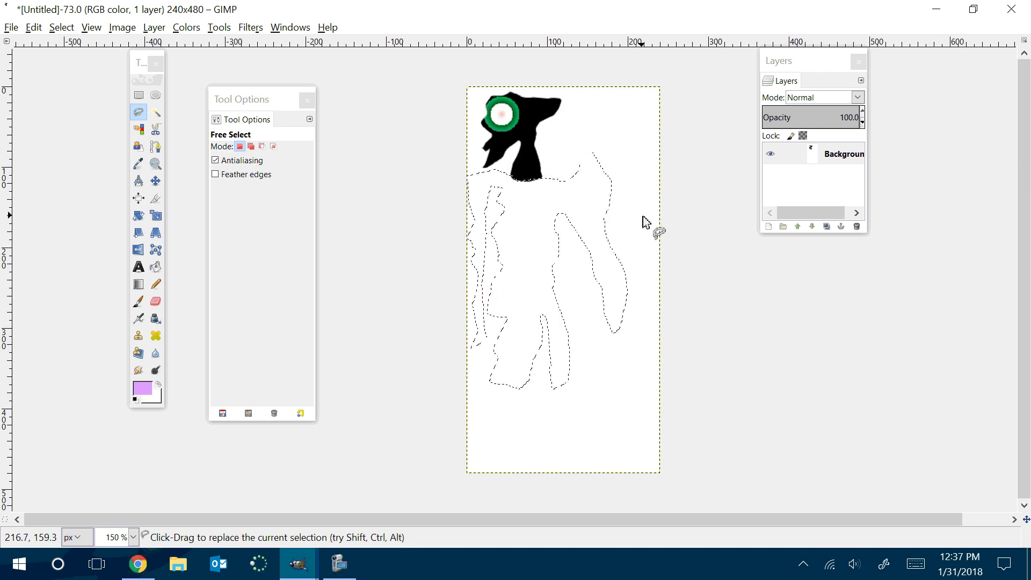
Step: Fill the body selection with the green Radial Eyeball gradient in Spiral (ccw) shape, running down from the upper chest
left_click(138, 285)
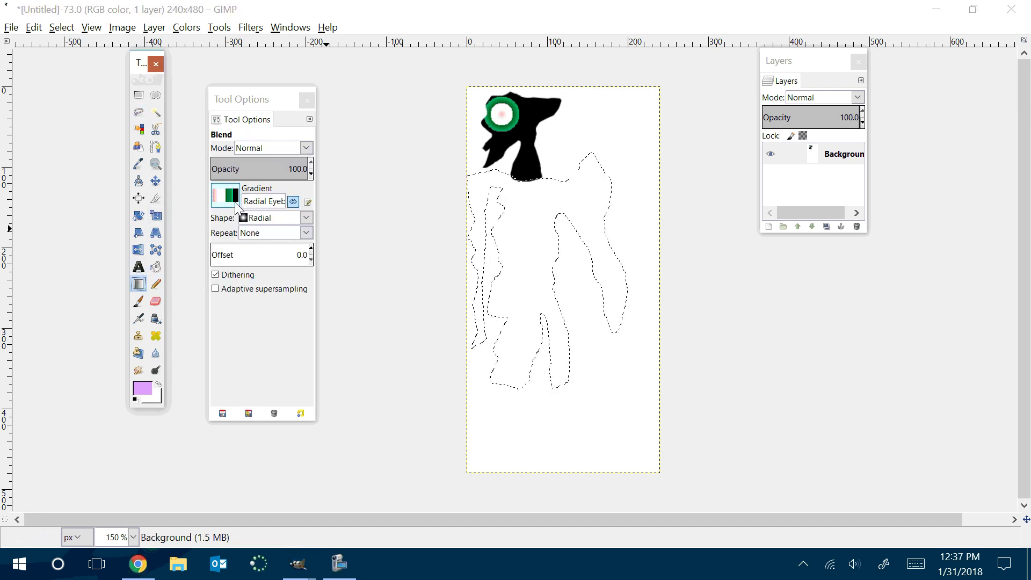
left_click(258, 220)
left_click(271, 412)
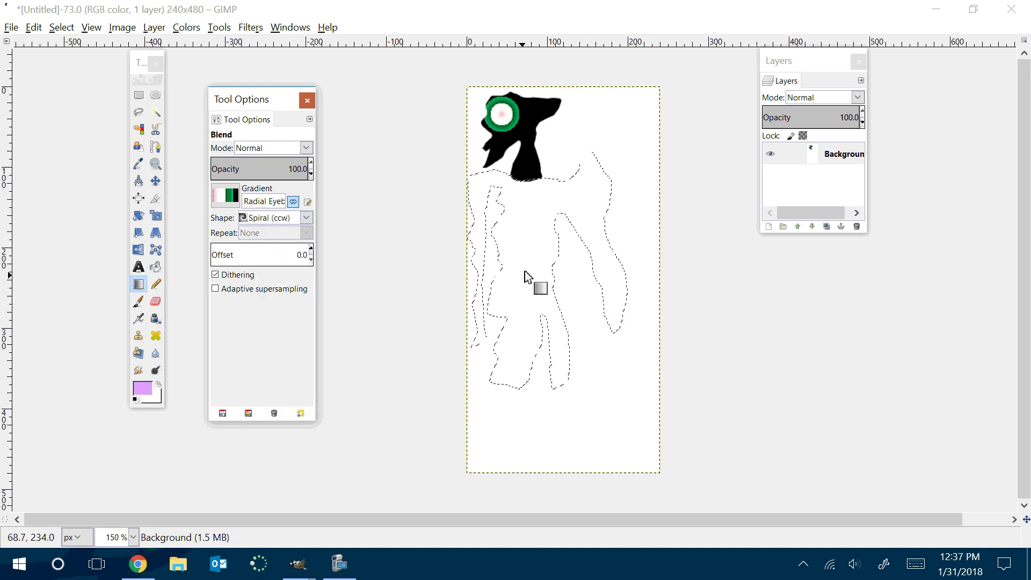
left_click_drag(507, 204, 548, 285)
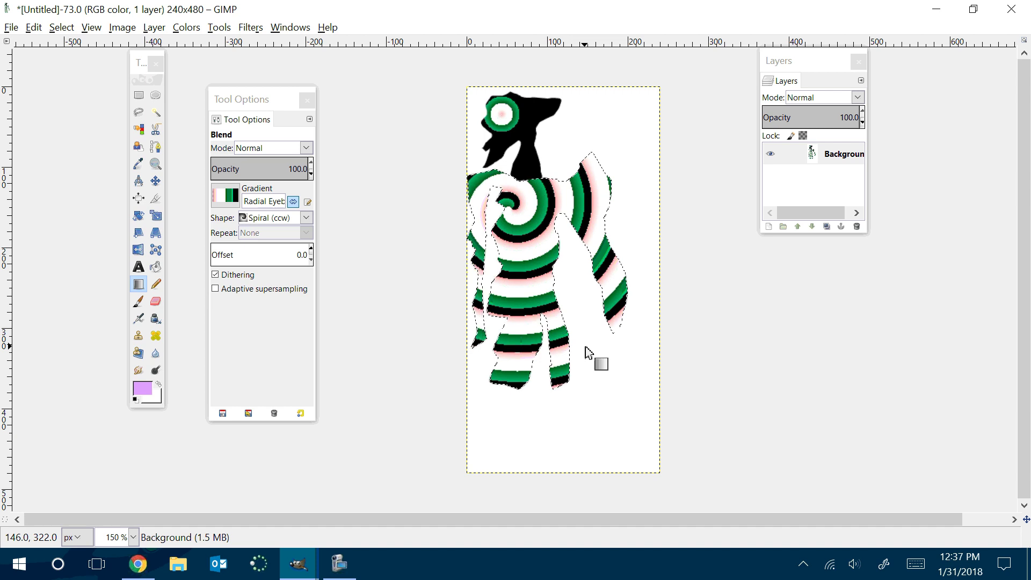
Step: Add an alpha channel to the Background layer
right_click(814, 158)
left_click(873, 471)
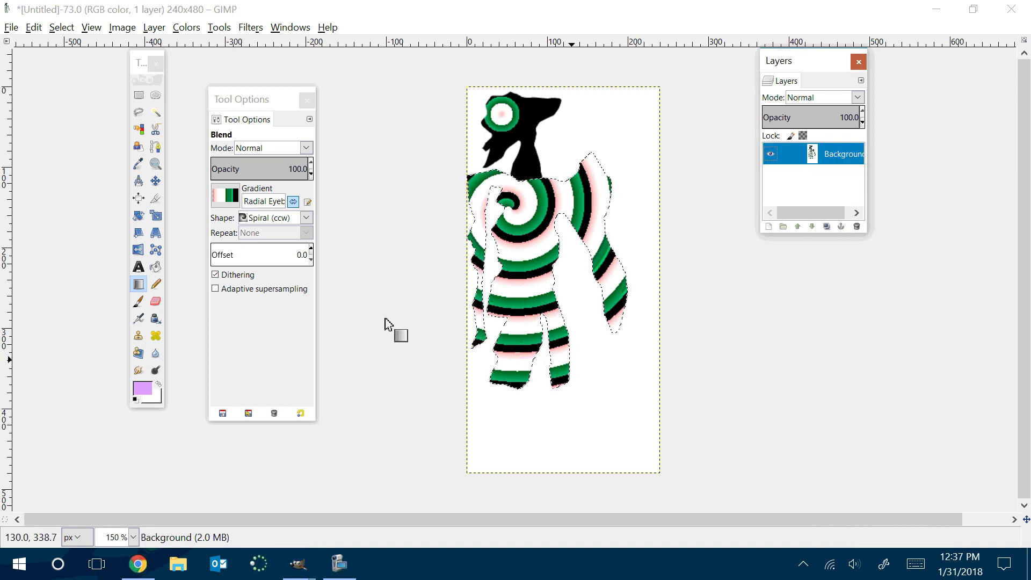
Step: Select all white areas by color, clear them to transparency, and restore the white
left_click(138, 129)
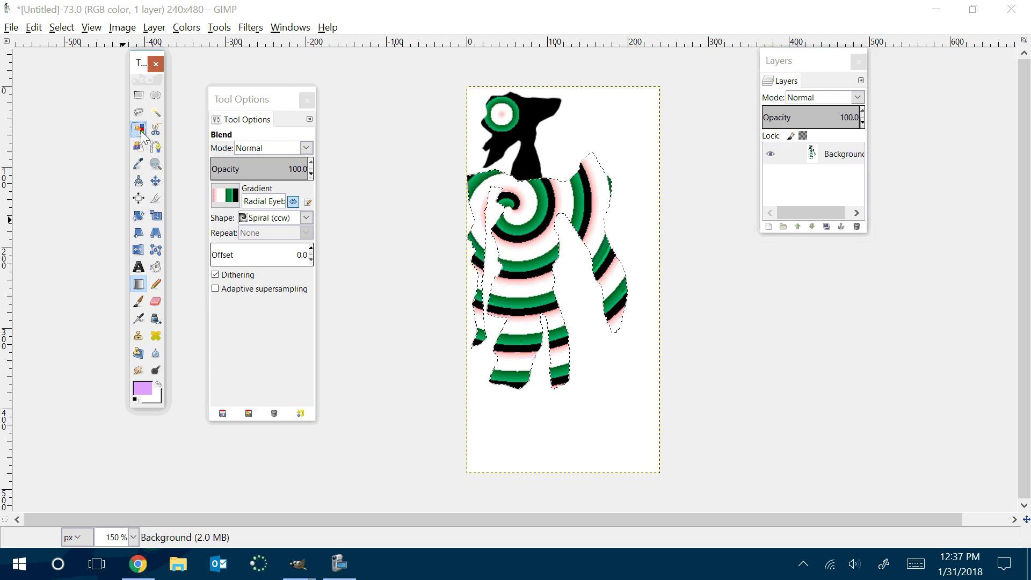
left_click(574, 124)
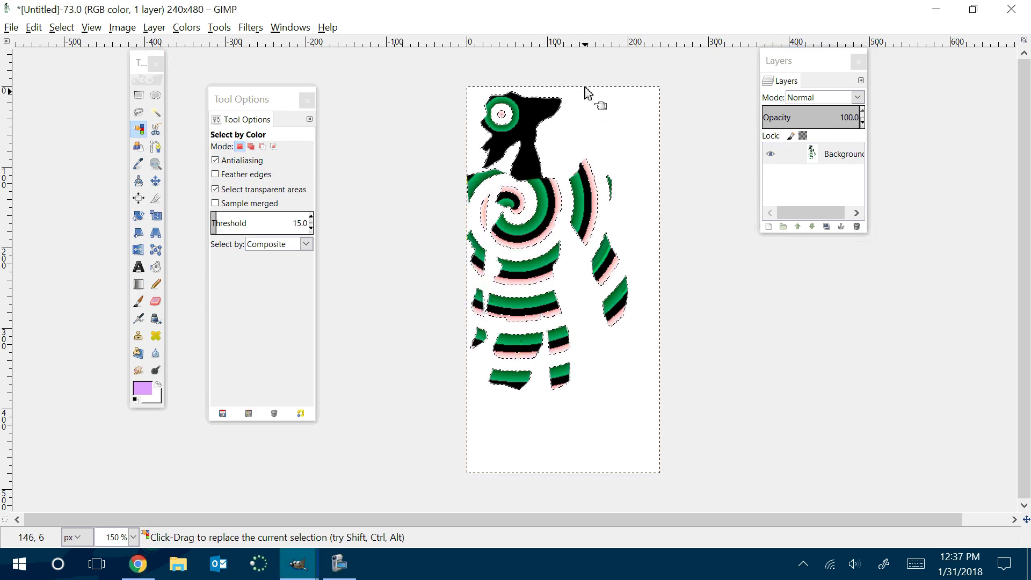
key("Delete")
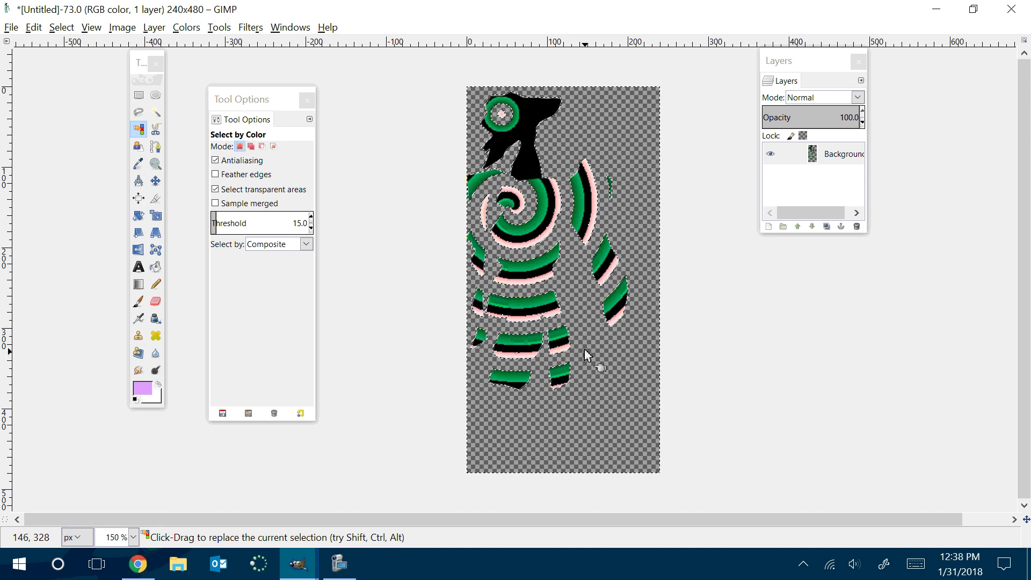
key("ctrl+period")
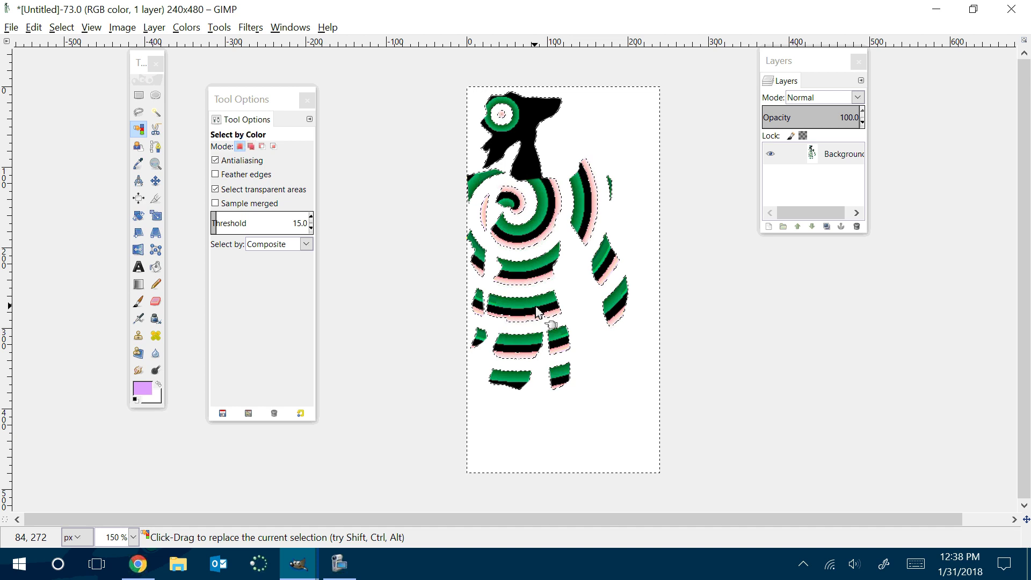
Step: Bucket-fill the selected white areas with the purple foreground color, and undo back to the freehand body selection
left_click(155, 268)
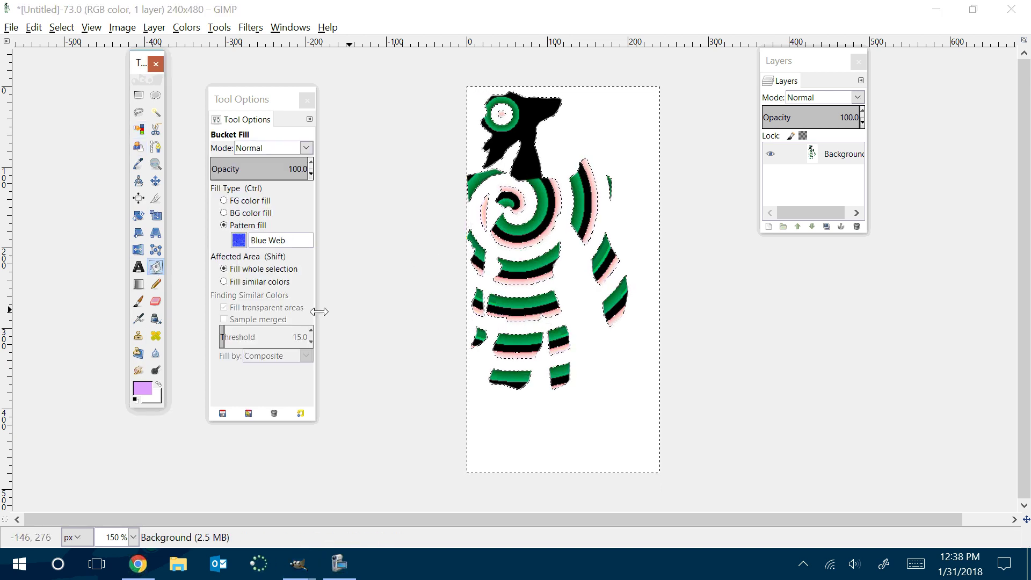
left_click(236, 203)
left_click(624, 133)
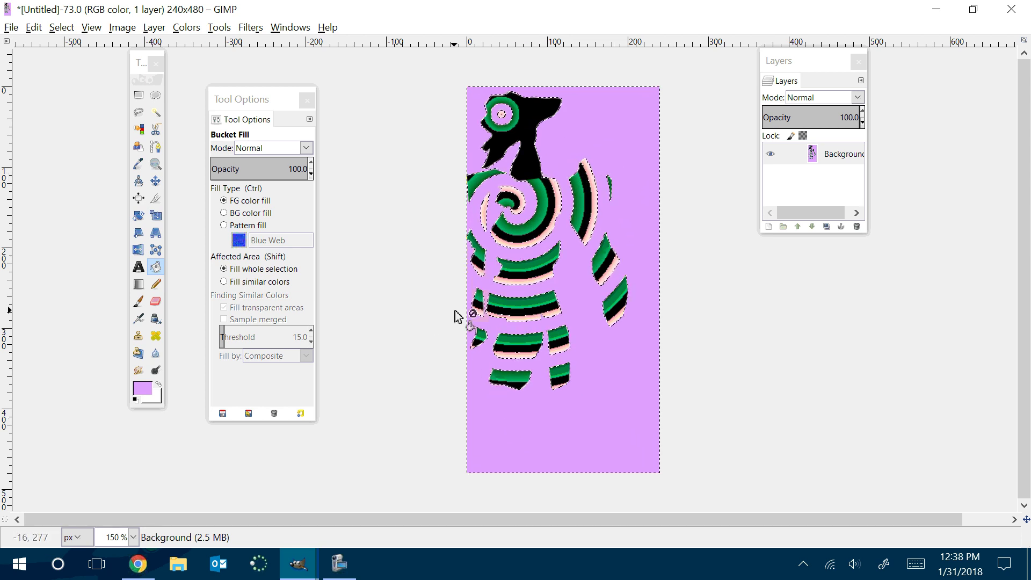
key("ctrl+z")
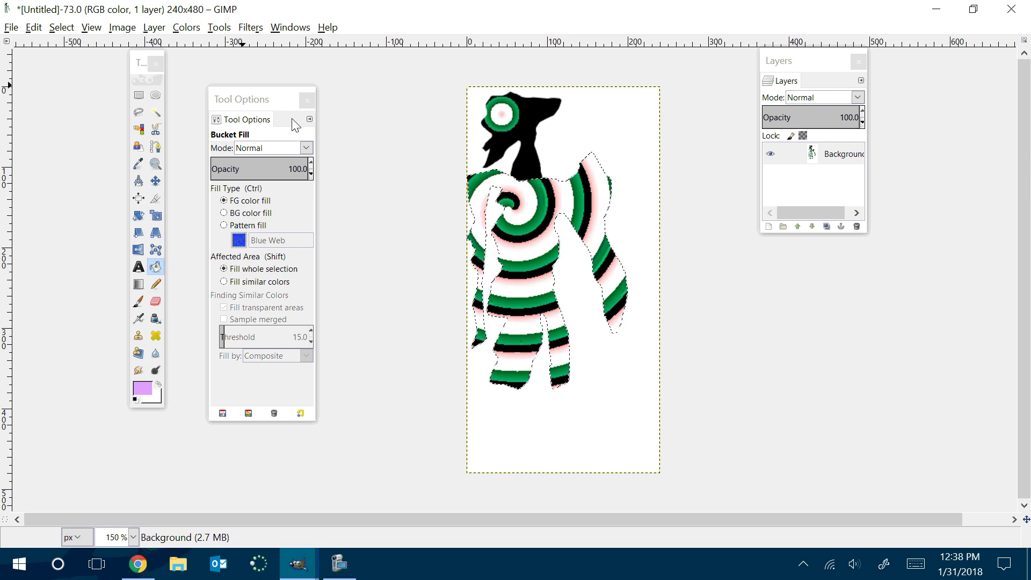
Step: Invert the body selection and bucket-fill it with purple, and undo back past the green gradient fill
left_click(61, 26)
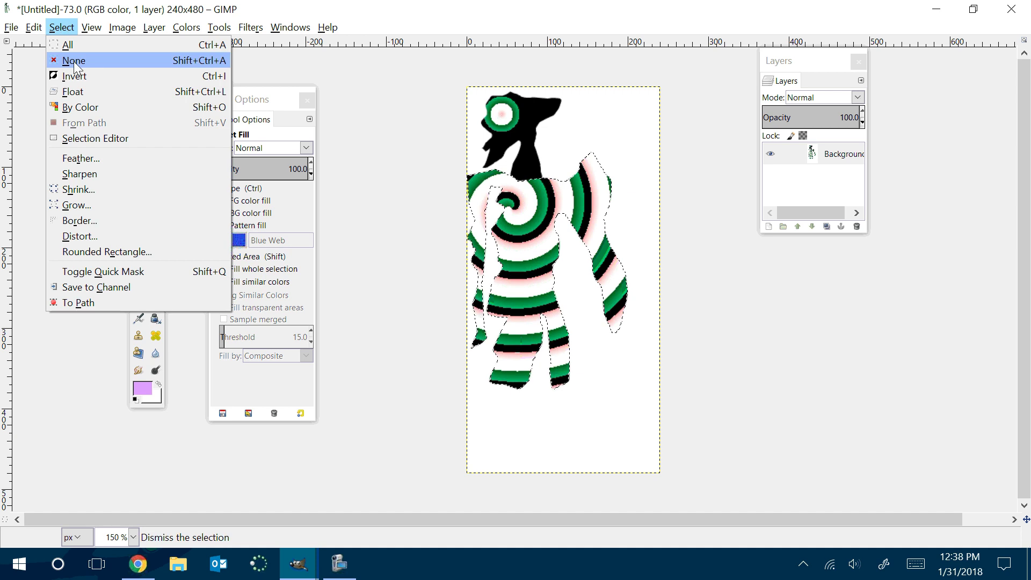
left_click(79, 81)
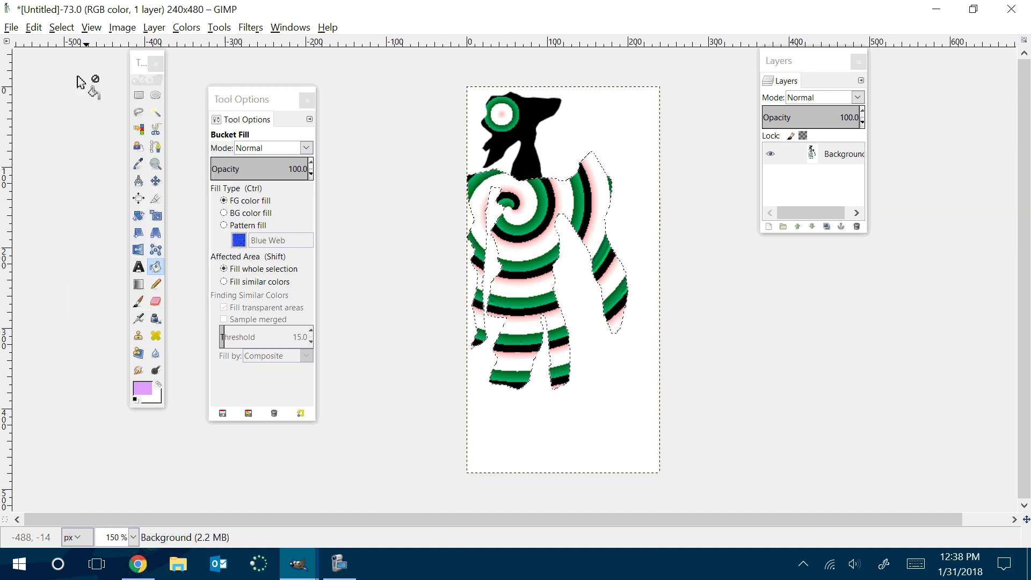
left_click(160, 268)
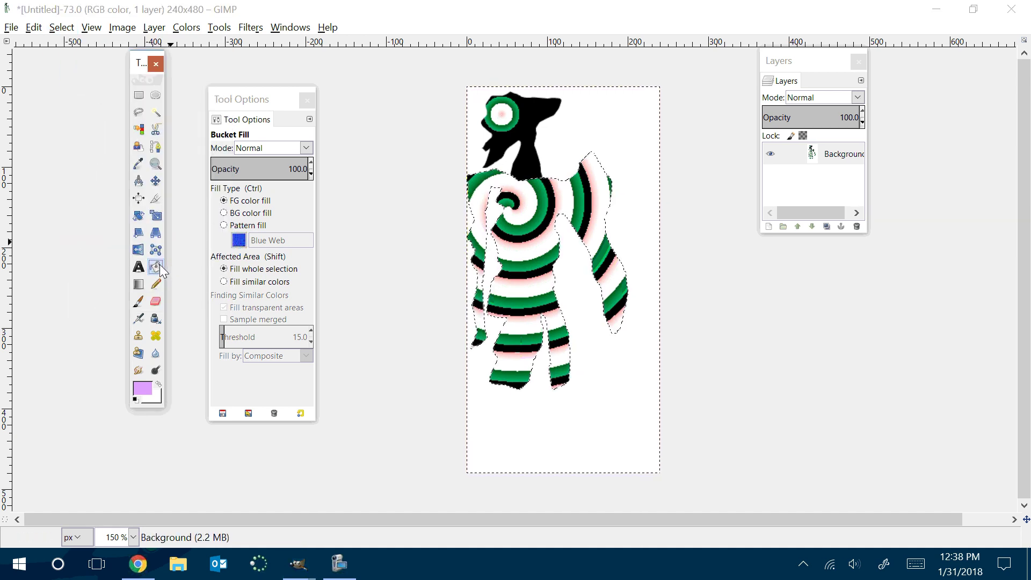
left_click(609, 125)
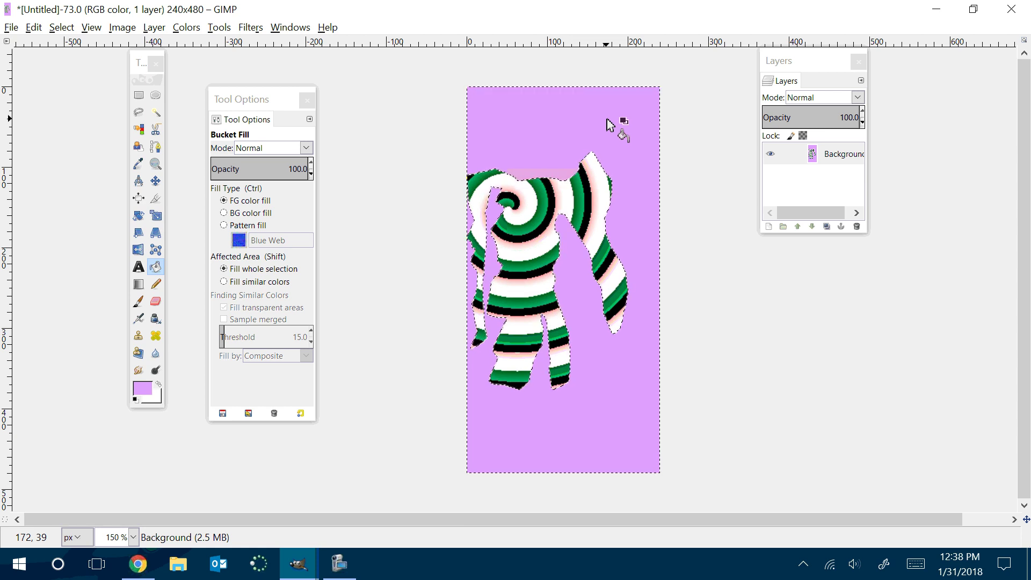
key("ctrl+z")
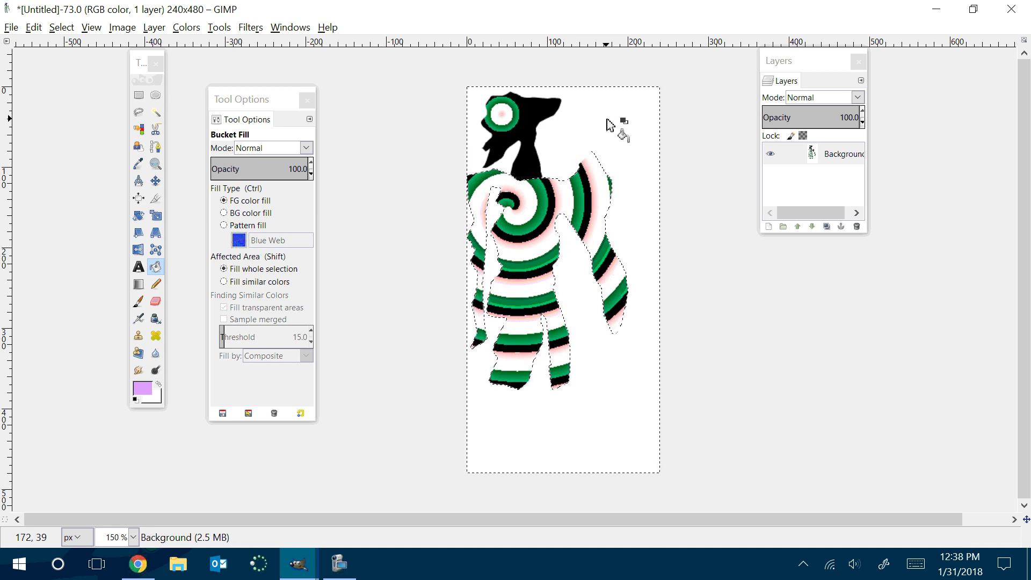
left_click(532, 279, "ctrl")
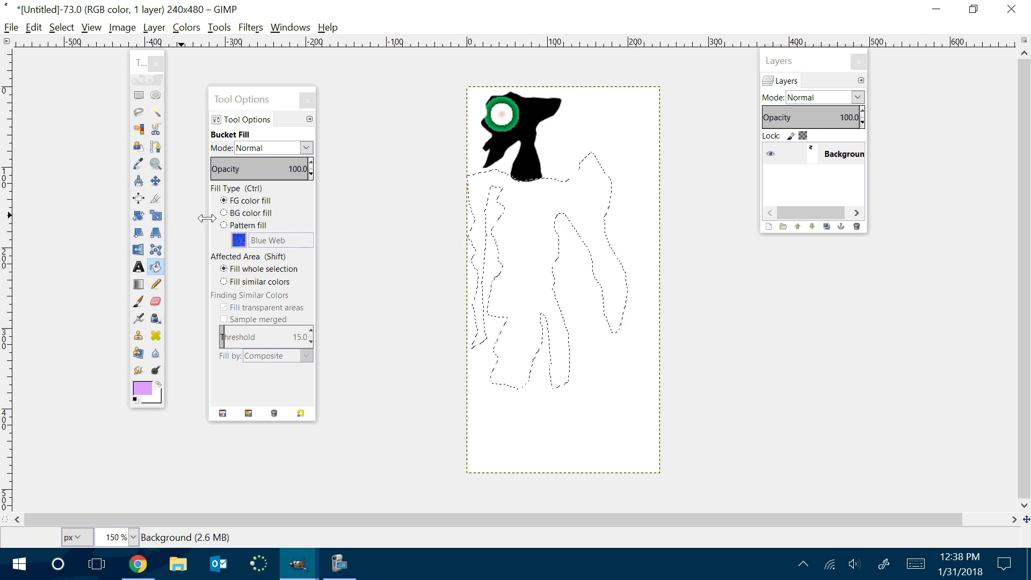
Step: Fill the body selection with the Tropical Colors gradient in Spiral (ccw) shape, running from the upper chest down to the waist
left_click(138, 284)
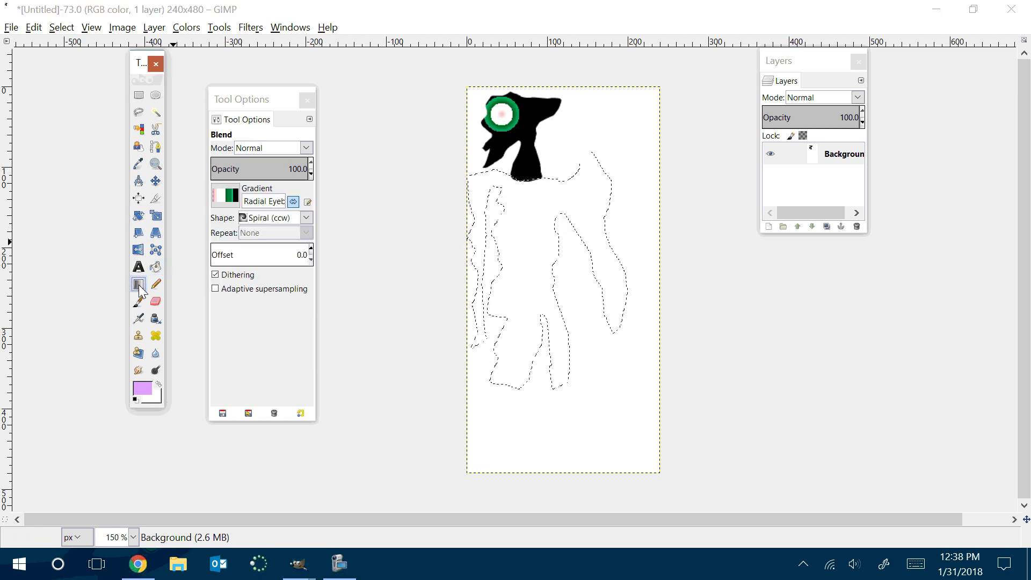
left_click(232, 197)
scroll(254, 213, "up", 5)
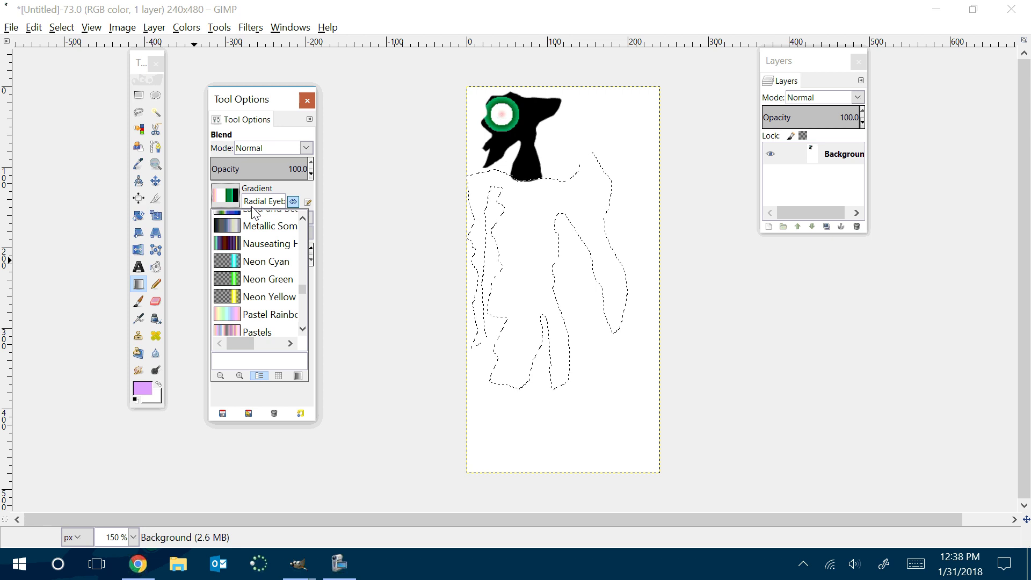
mouse_move(304, 286)
left_mouse_down()
mouse_move(313, 111)
mouse_move(313, 141)
left_mouse_up()
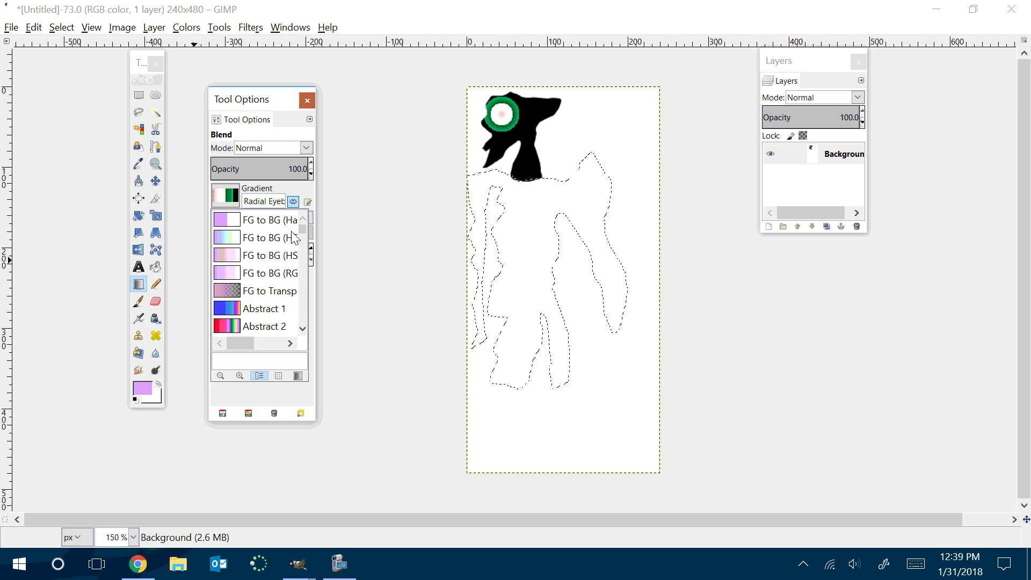
left_click_drag(305, 244, 304, 315)
double_click(269, 246)
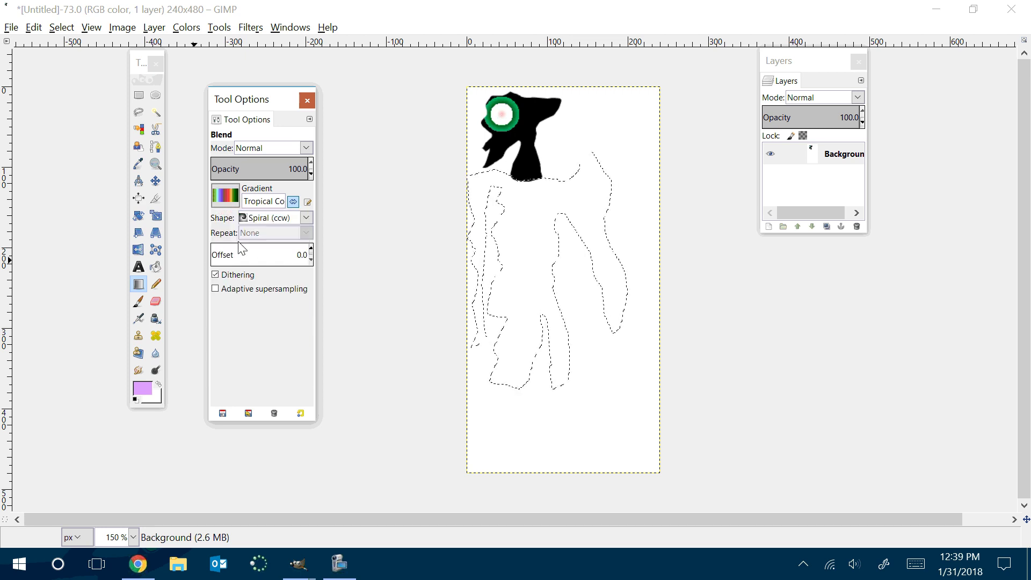
left_click_drag(511, 194, 555, 262)
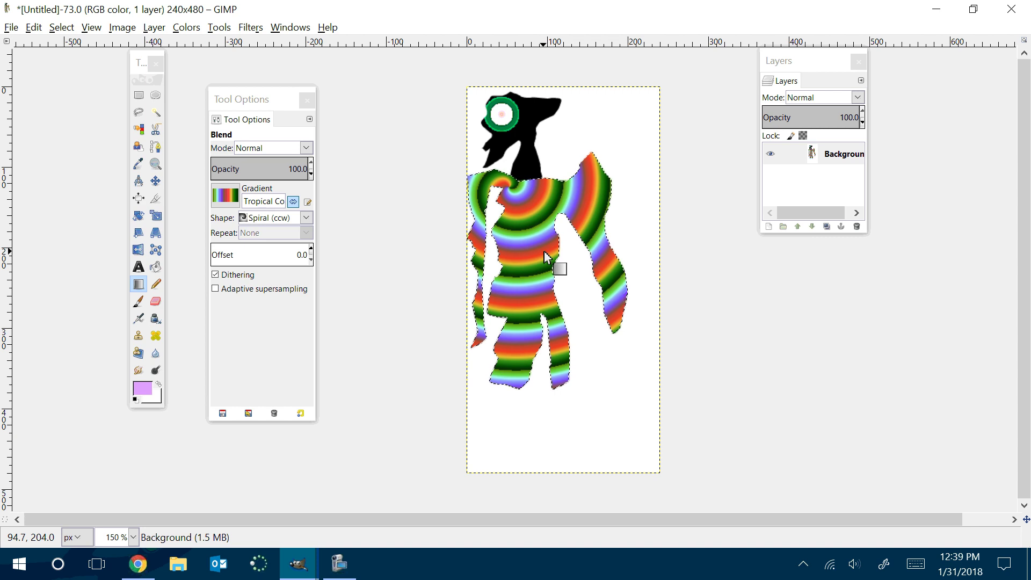
Step: Add an alpha channel to the Background layer, and clear all white areas selected by color to transparency
right_click(819, 155)
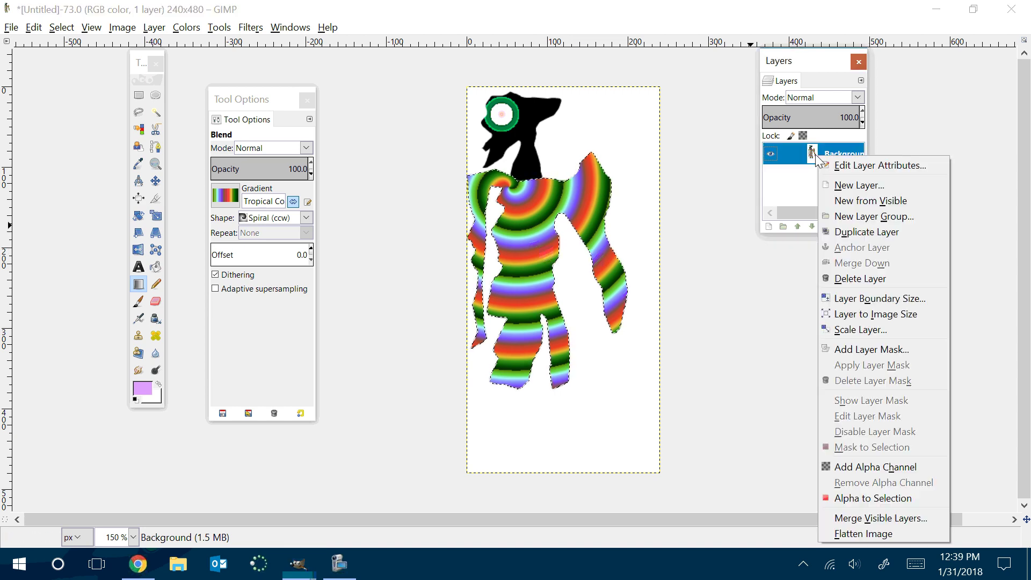
left_click(881, 466)
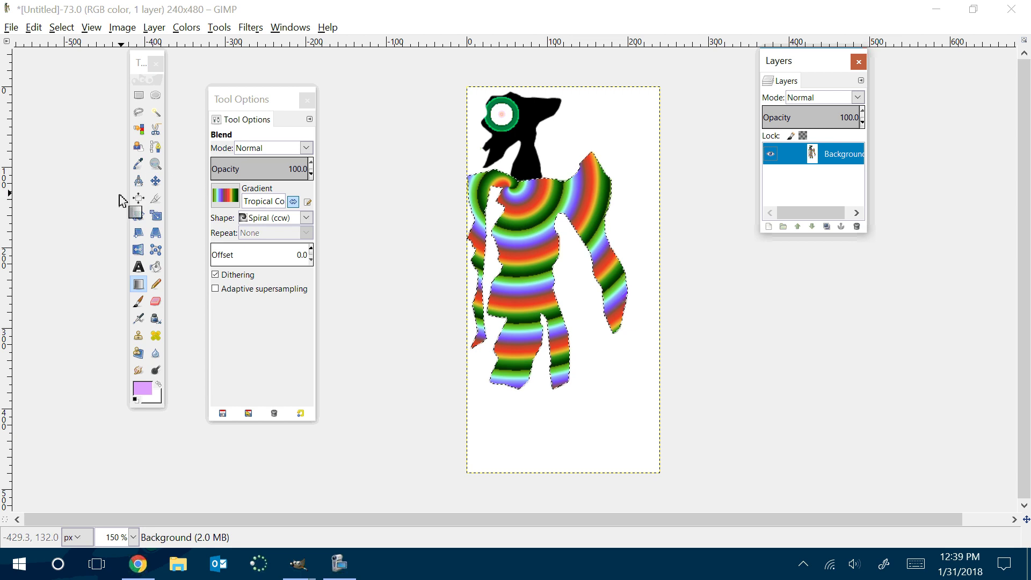
left_click(138, 129)
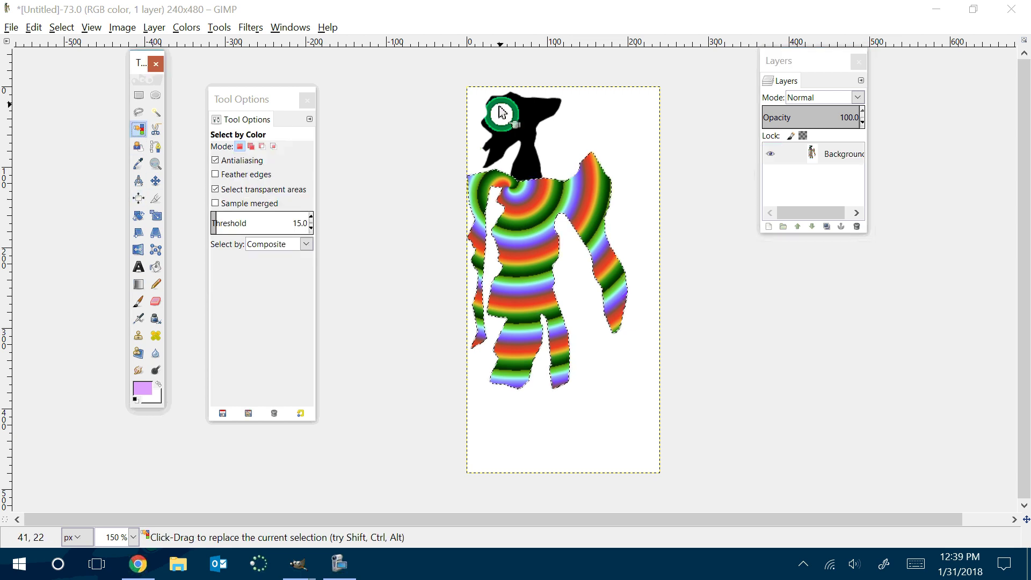
left_click(604, 129)
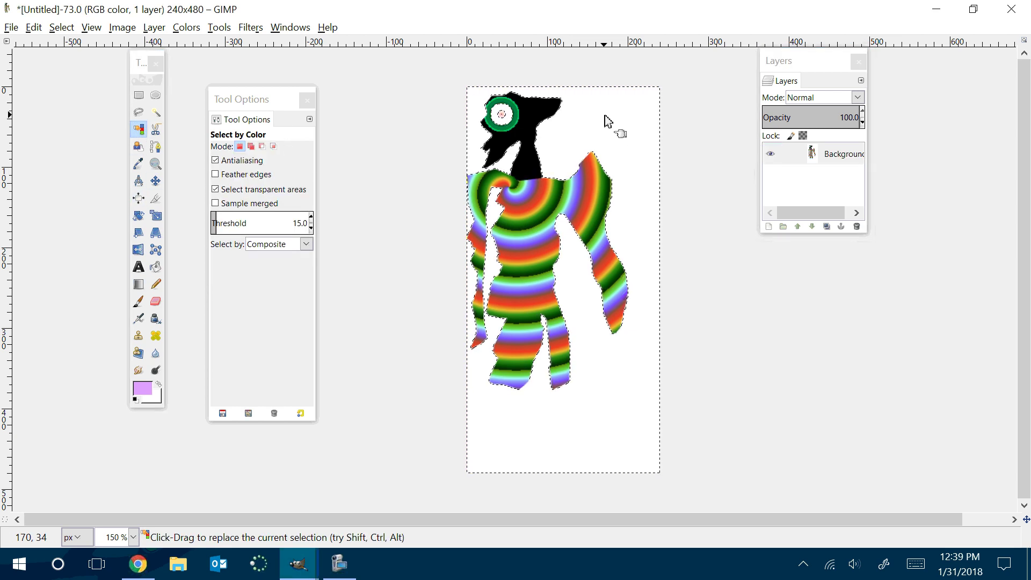
key("Delete")
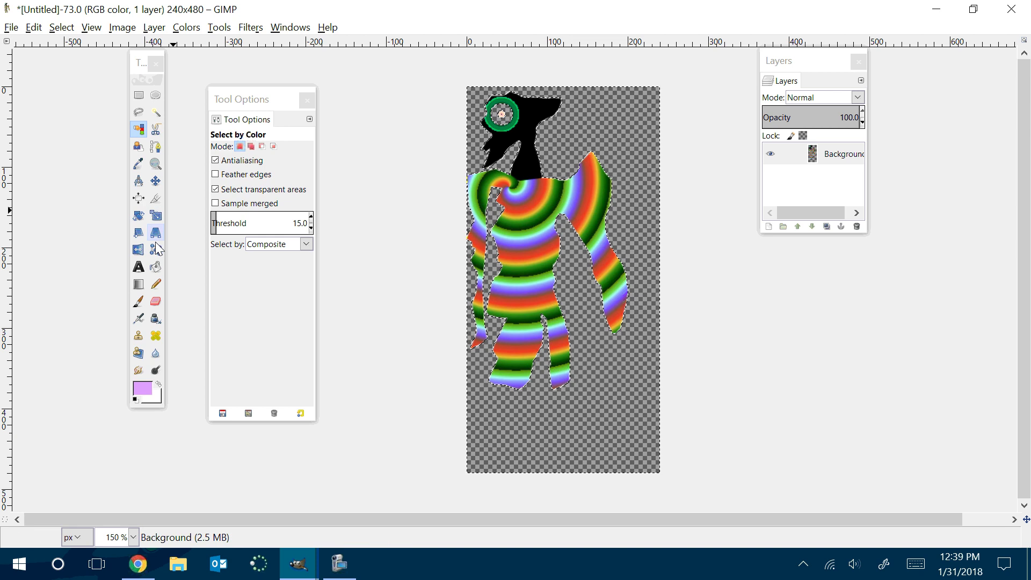
Step: Crop the image closely around the figure to about 202 × 371 px
left_click(156, 198)
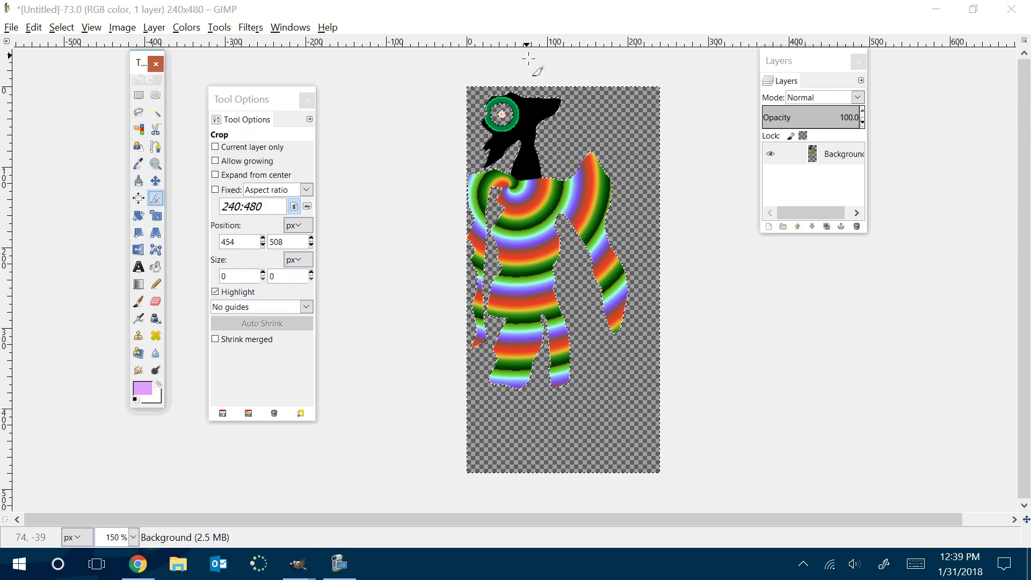
left_click_drag(469, 94, 632, 392)
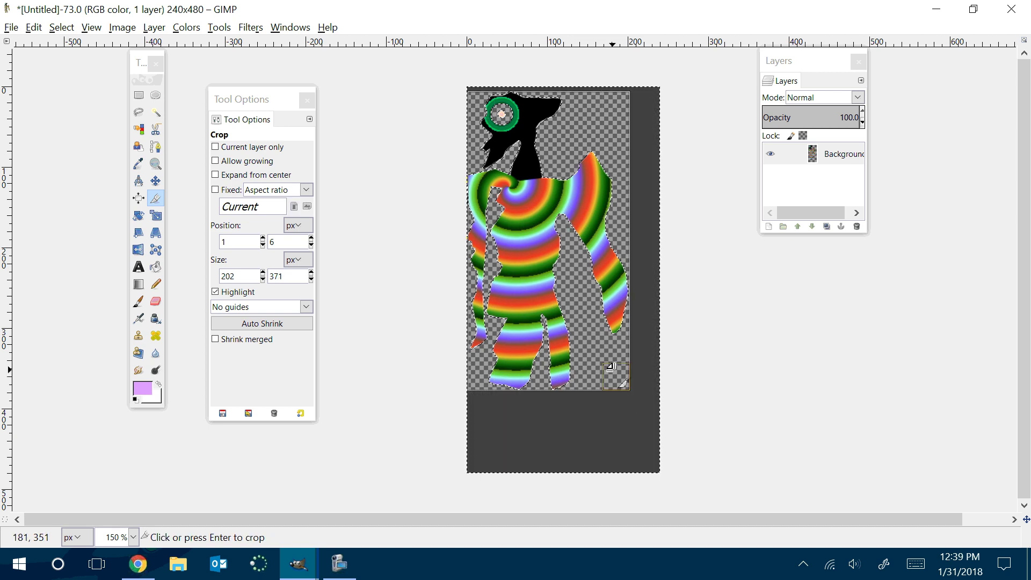
left_click(612, 368)
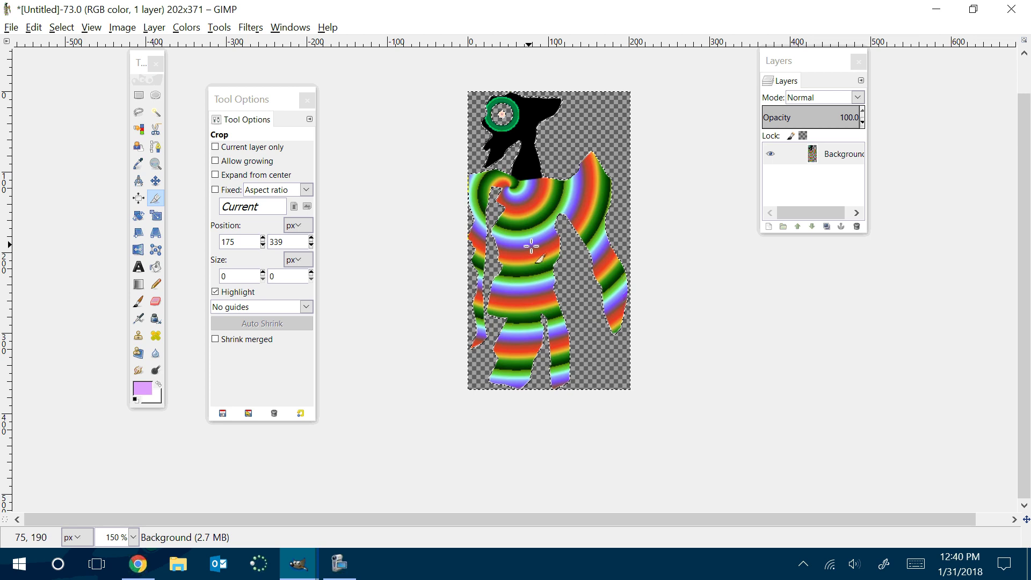
Step: Rotate the whole image 180° and undo the rotation
right_click(561, 147)
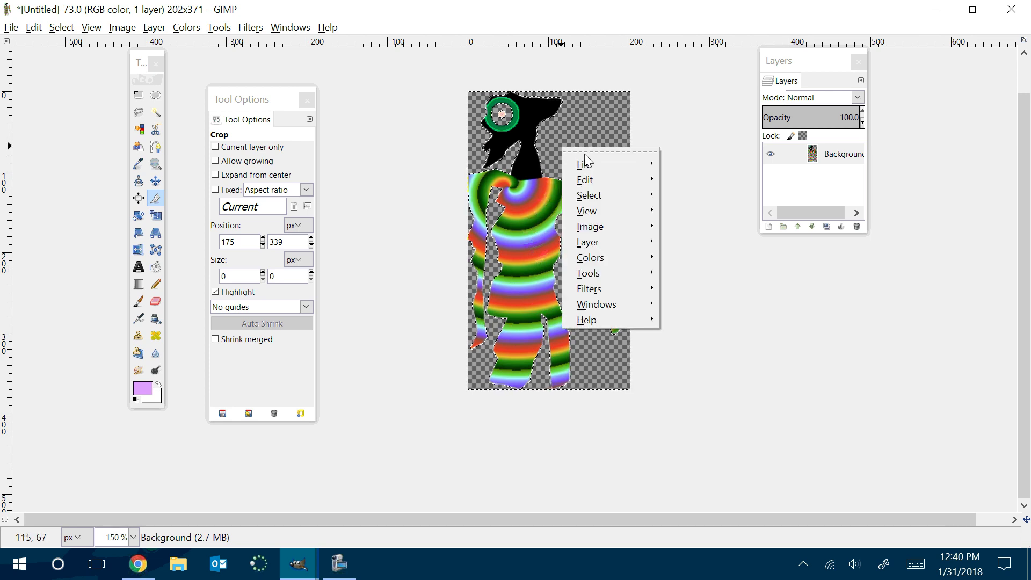
mouse_move(584, 227)
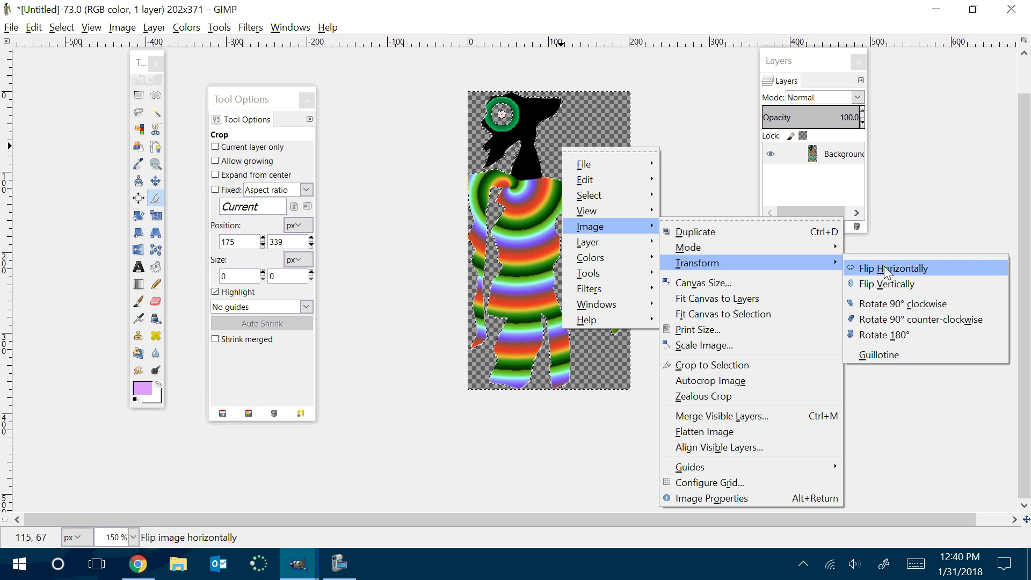
left_click(883, 335)
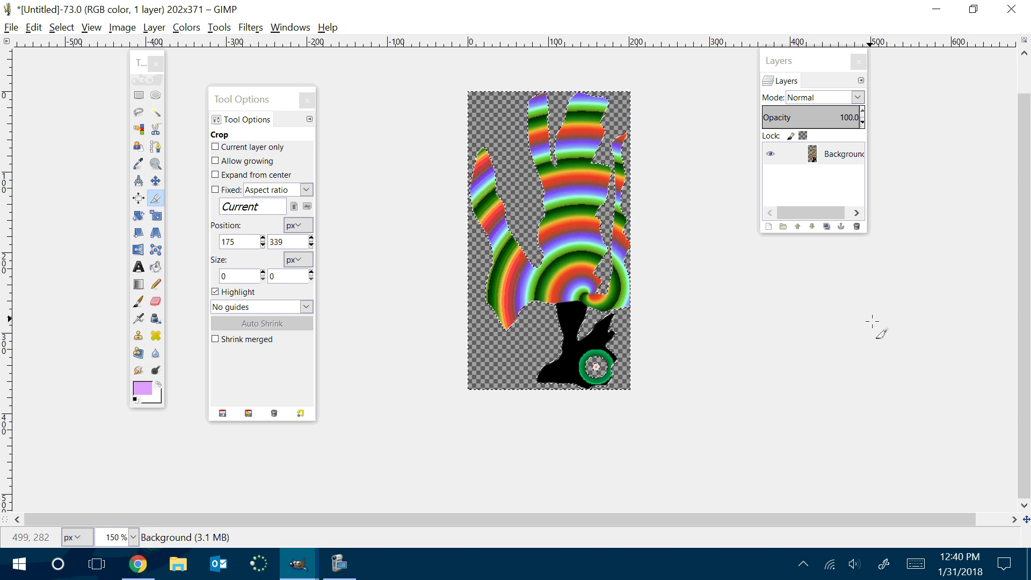
key("ctrl+z")
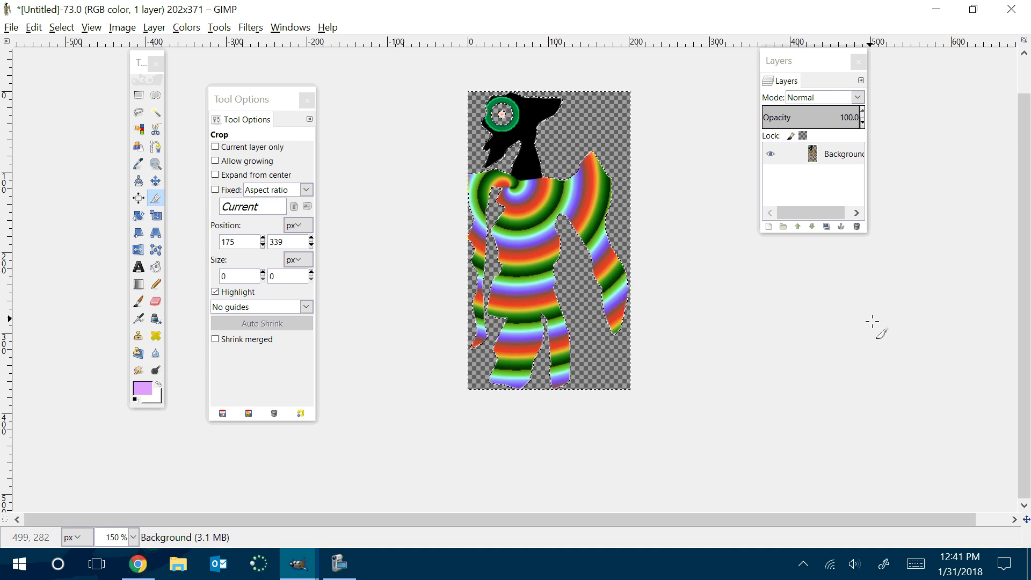
Step: Select the entire image with a rectangle of about 321 × 427 px around the canvas, and invert its colors
left_click(188, 31)
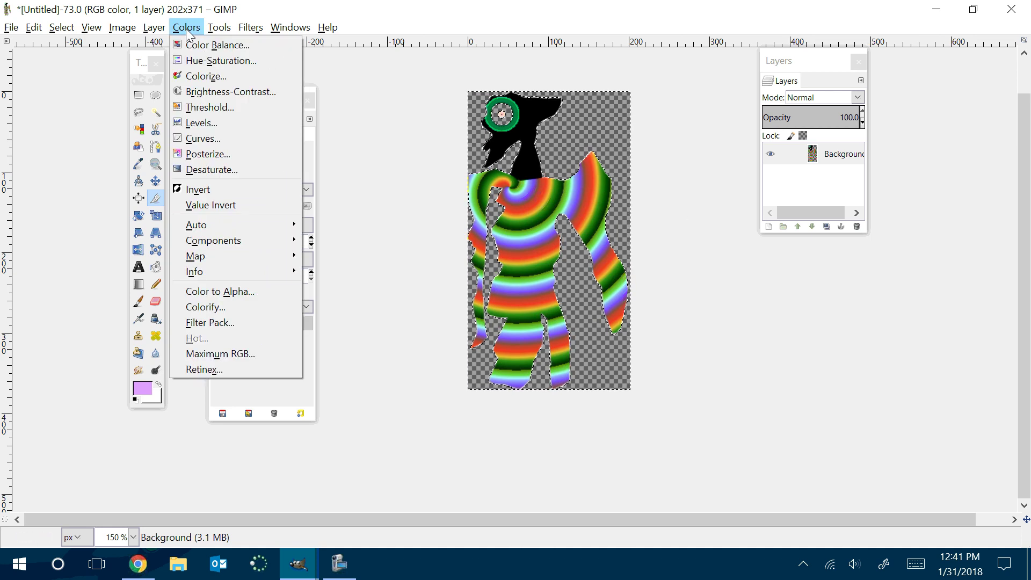
left_click(178, 189)
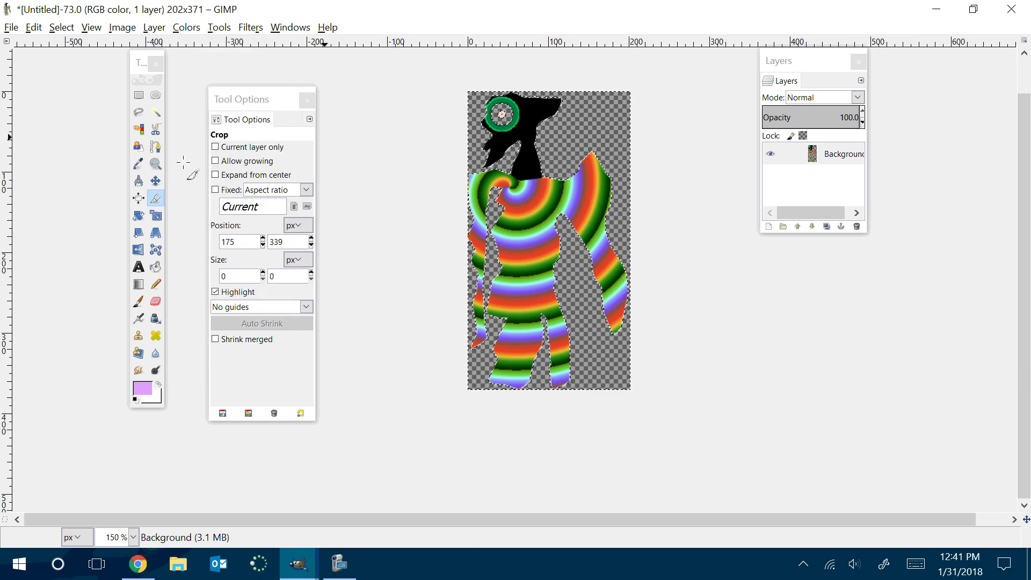
left_click(139, 95)
left_click_drag(406, 67, 663, 410)
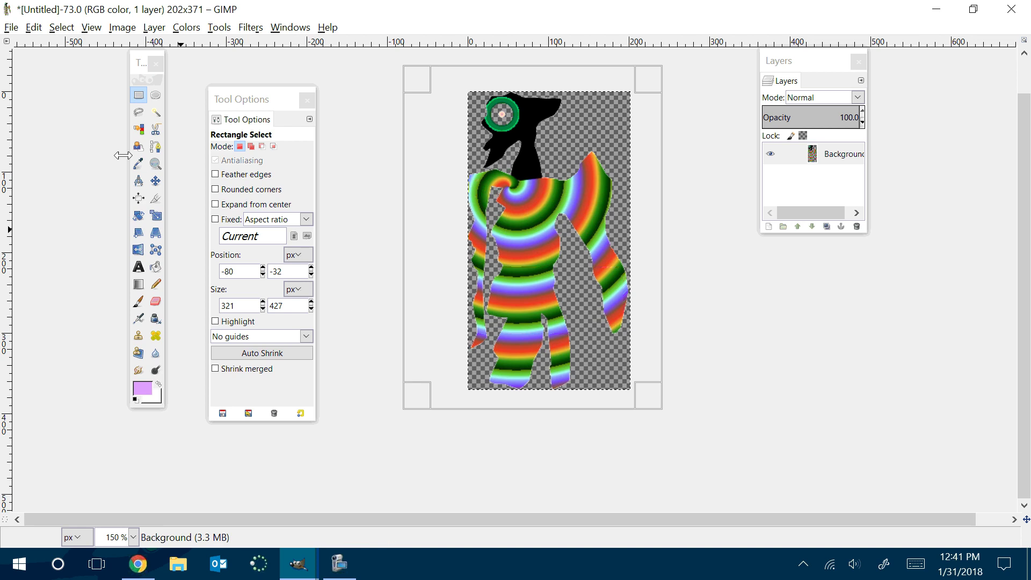
left_click(186, 27)
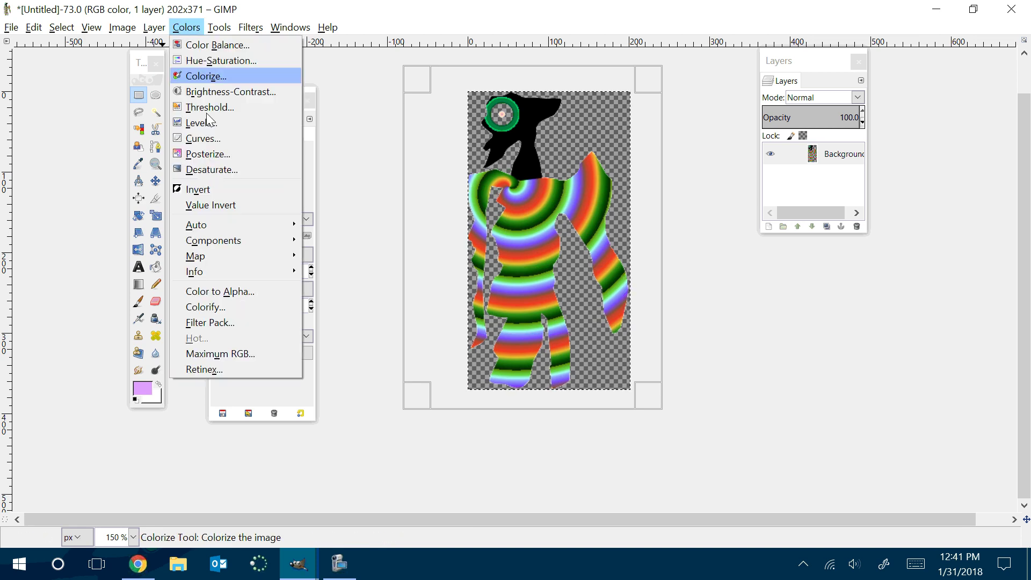
left_click(196, 191)
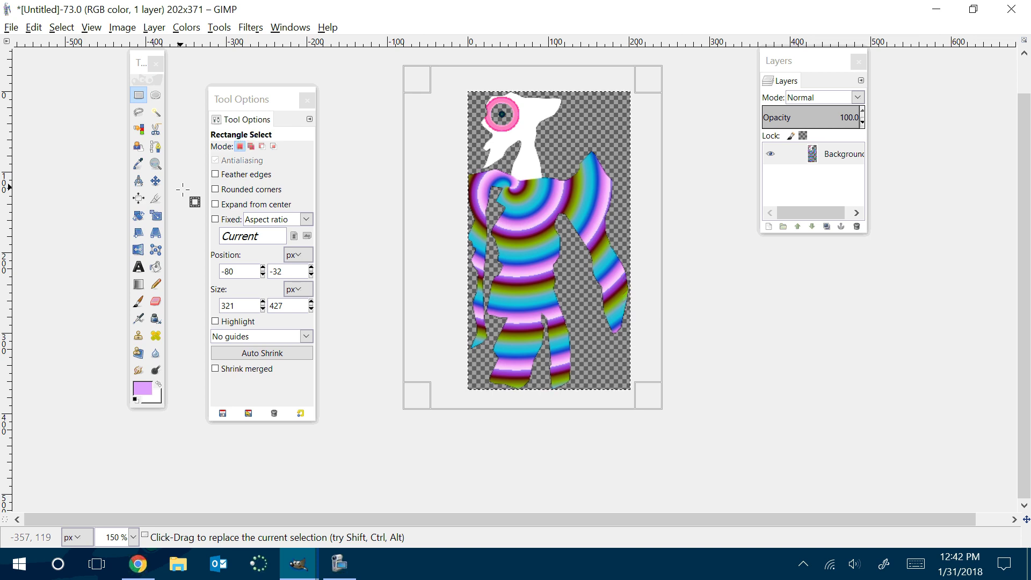
left_click(139, 96)
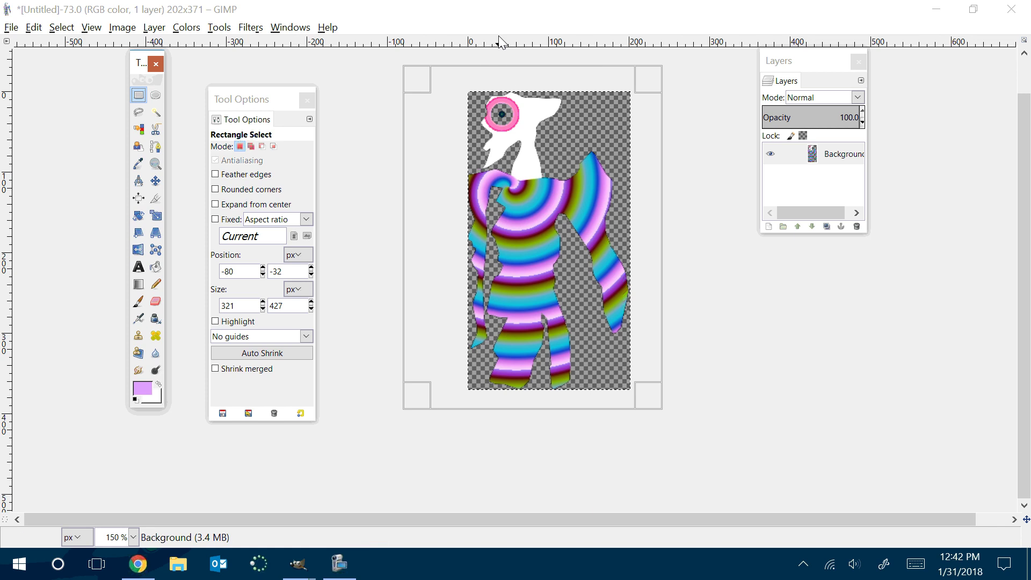
left_click_drag(376, 56, 471, 69)
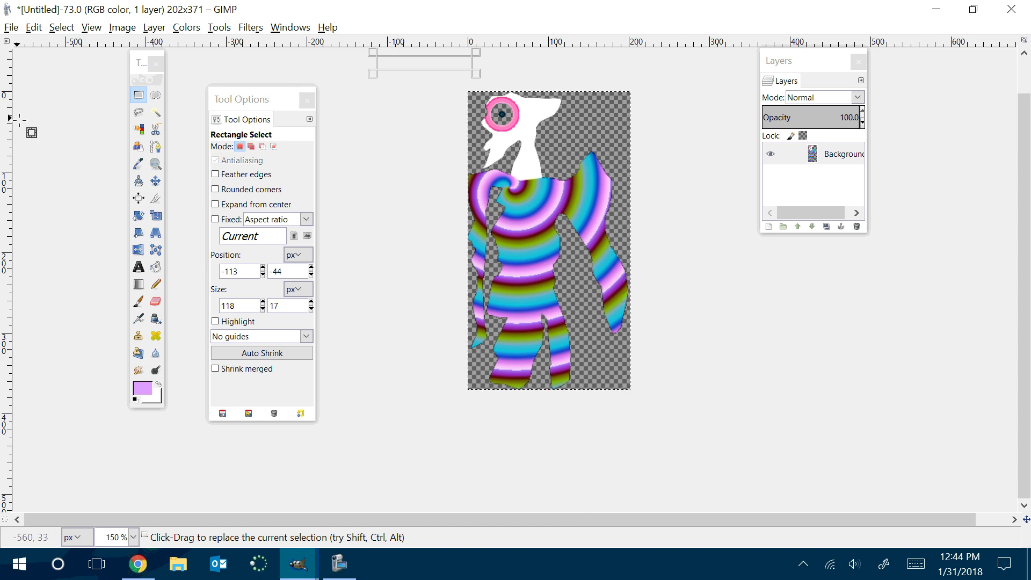
Step: Export the color-inverted figure as zorga.png in the Pacman Ghost folder with the current PNG options, and undo the color inversion
left_click(11, 28)
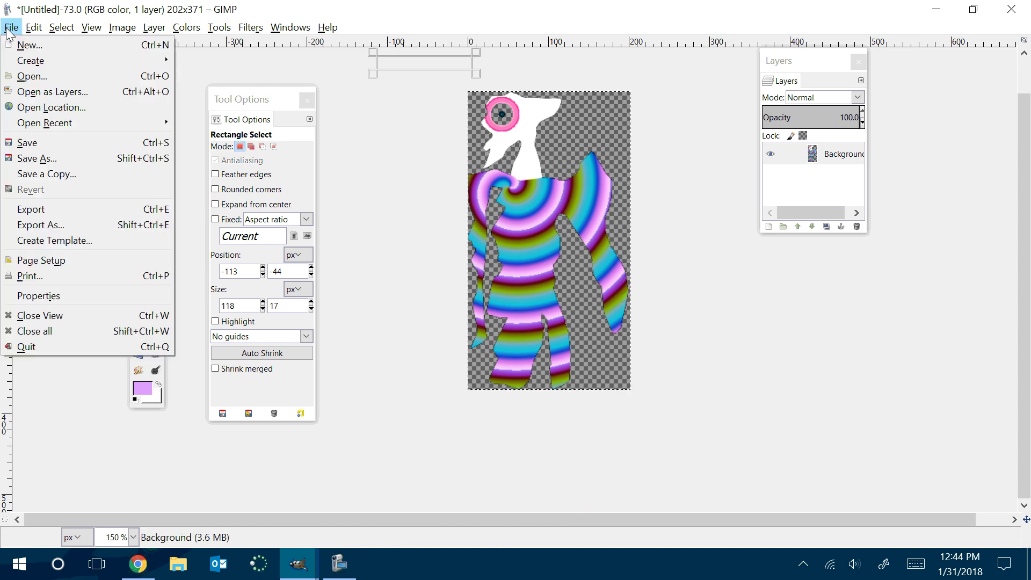
left_click(50, 224)
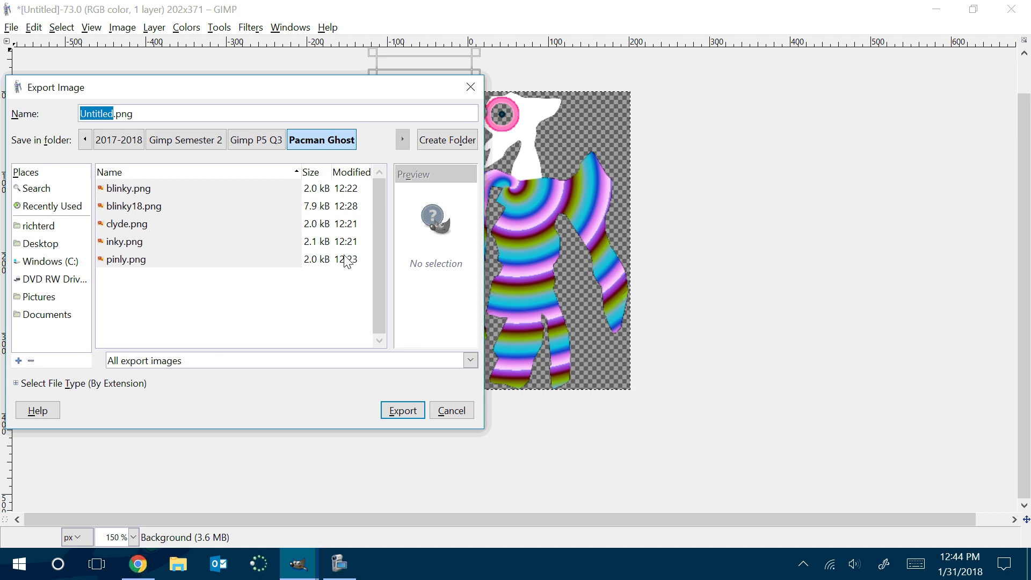
type("zorg")
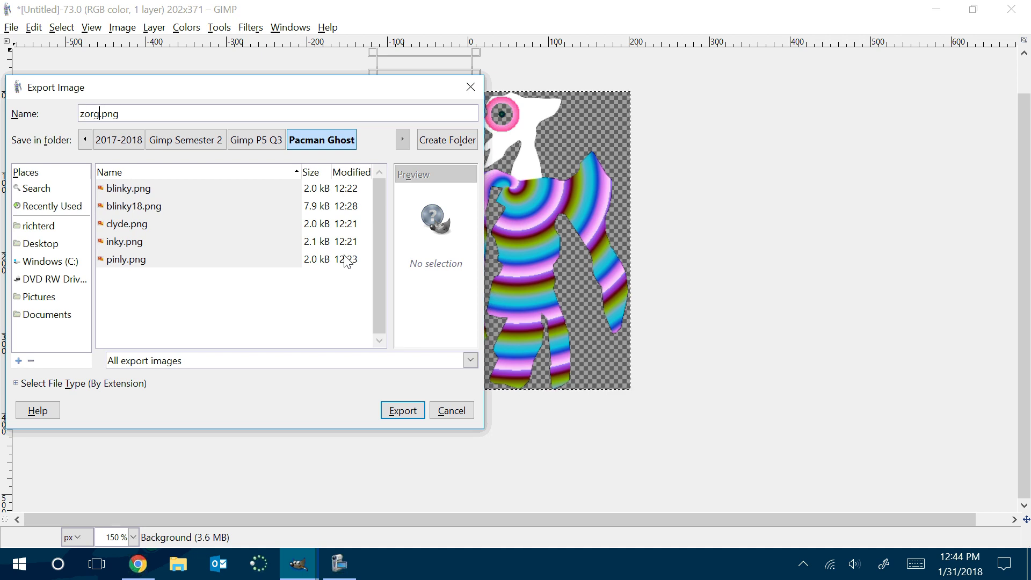
type("a")
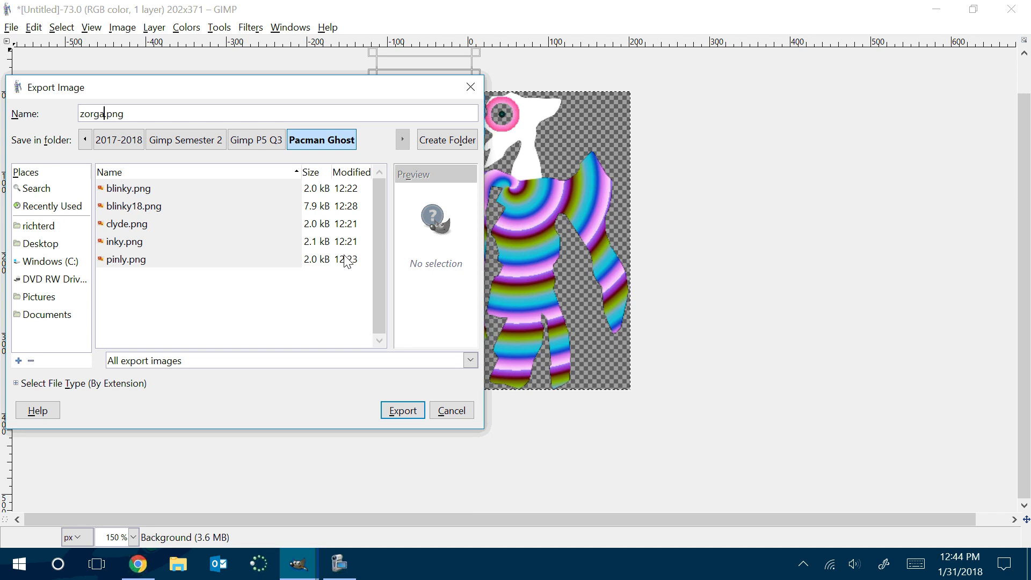
left_click(393, 417)
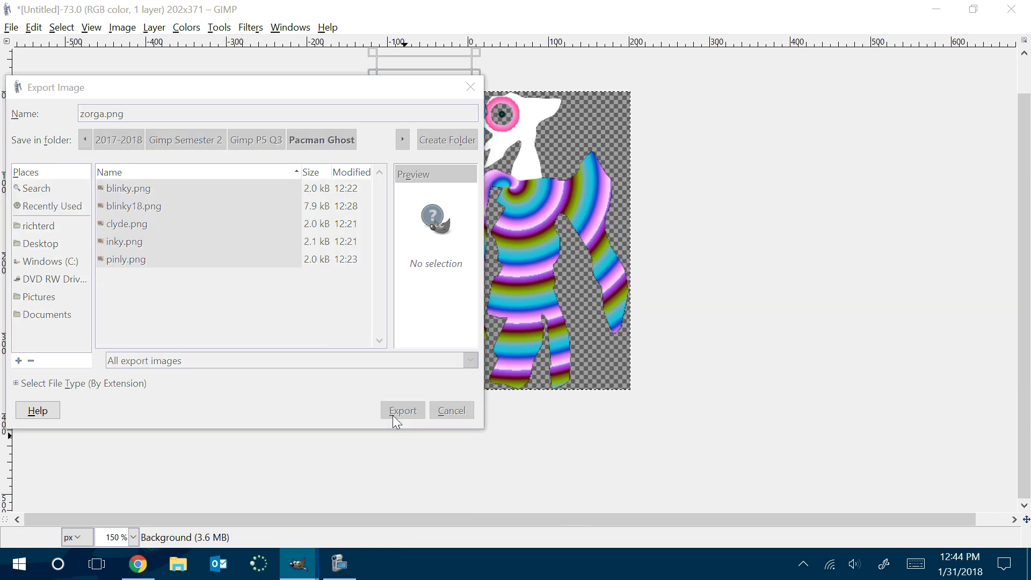
left_click(541, 417)
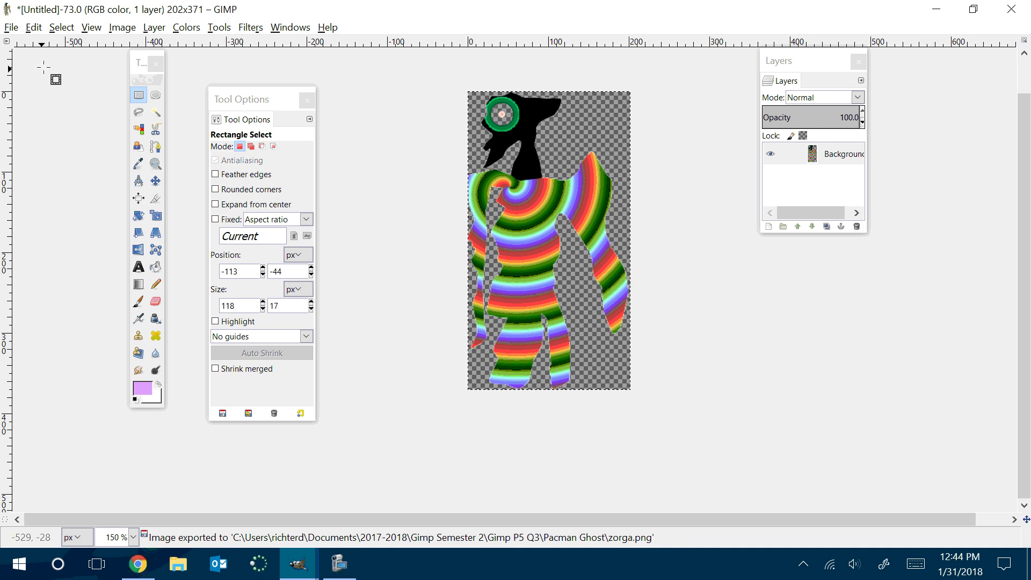
Step: Export the figure in its original colors as zorg.png in the Pacman Ghost folder with the current PNG options
left_click(11, 27)
left_click(65, 224)
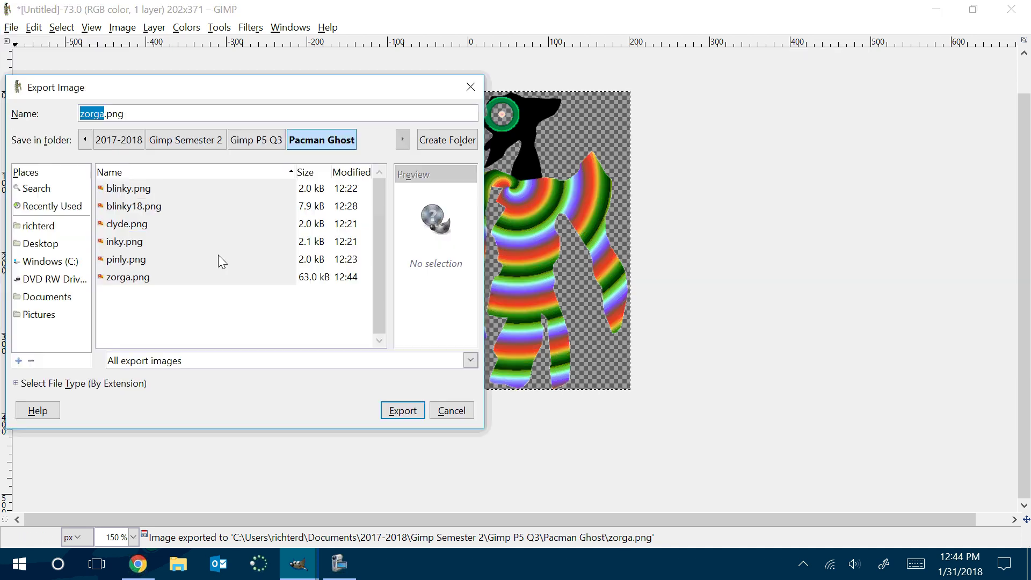
key("Right")
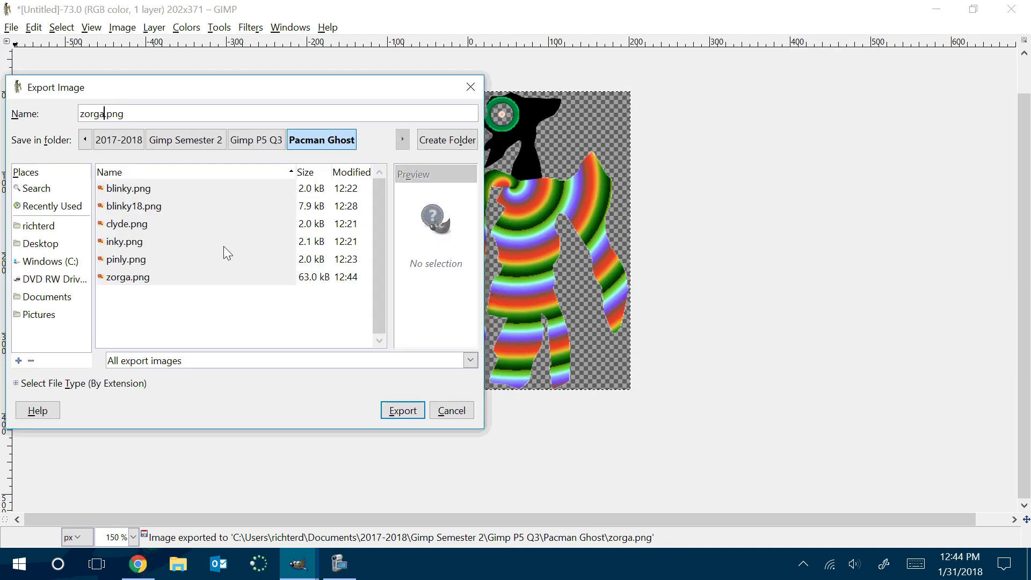
key("BackSpace")
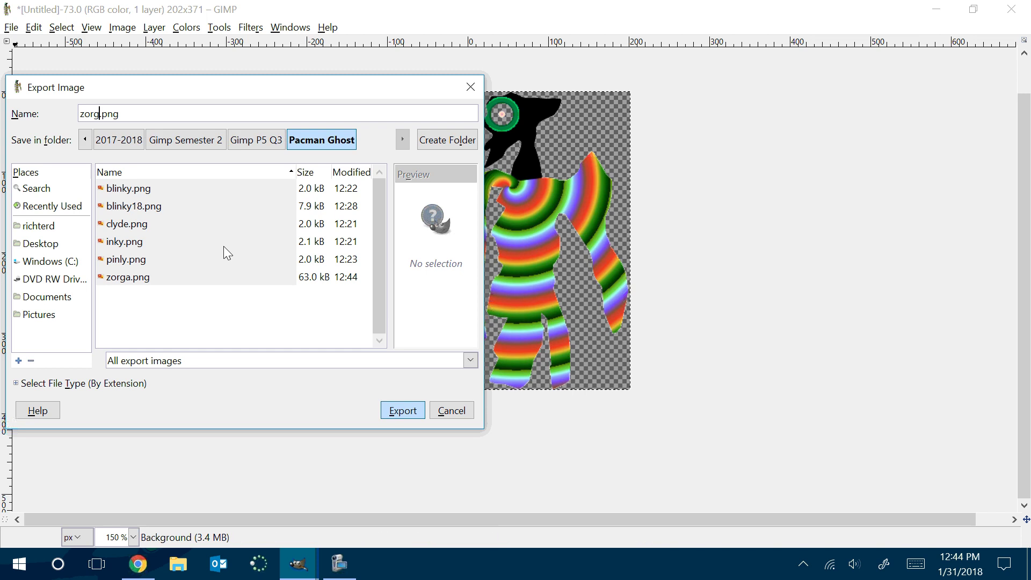
key("Return")
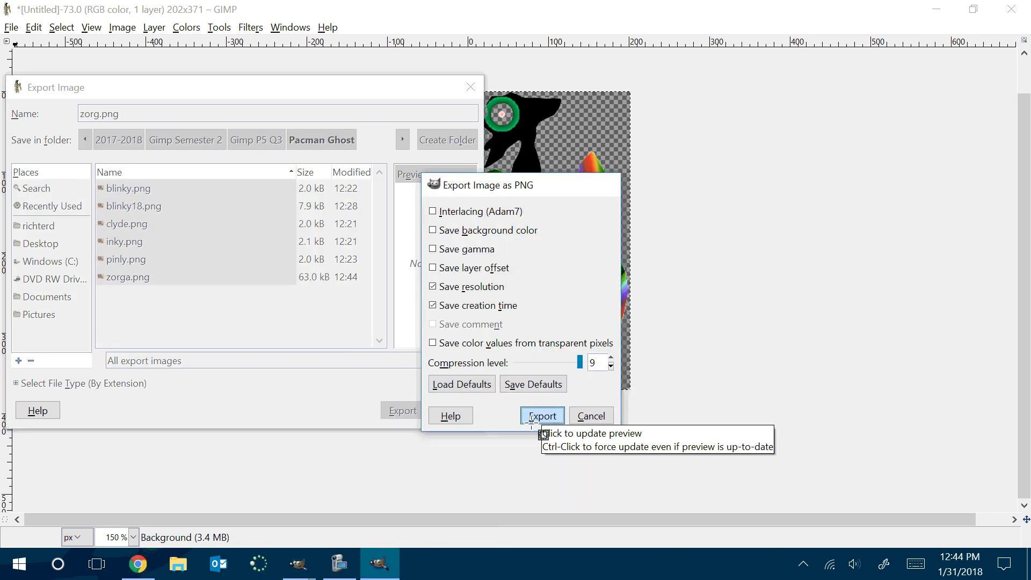
left_click(541, 416)
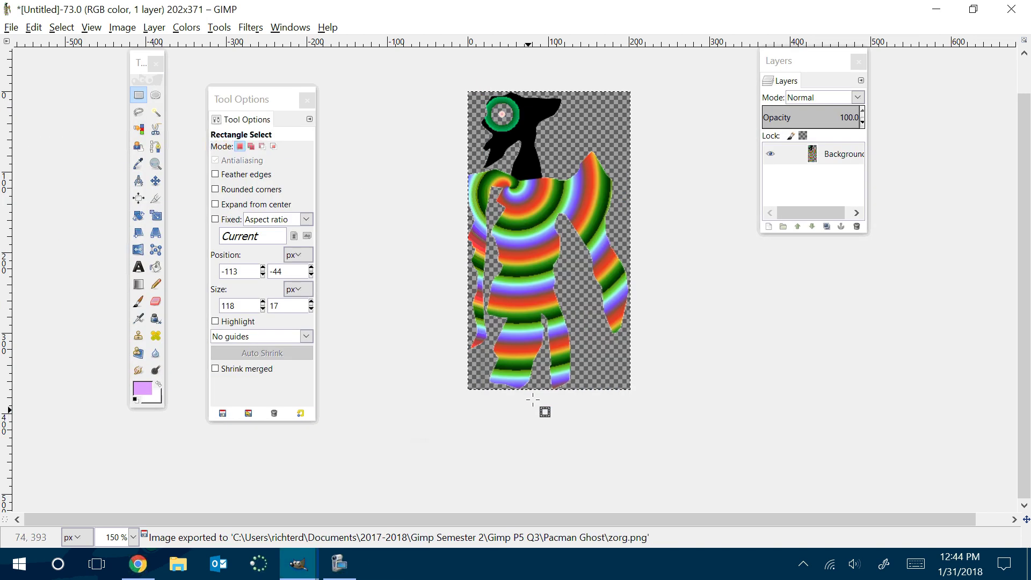
Step: Flip the whole image horizontally
right_click(565, 177)
mouse_move(603, 255)
mouse_move(712, 292)
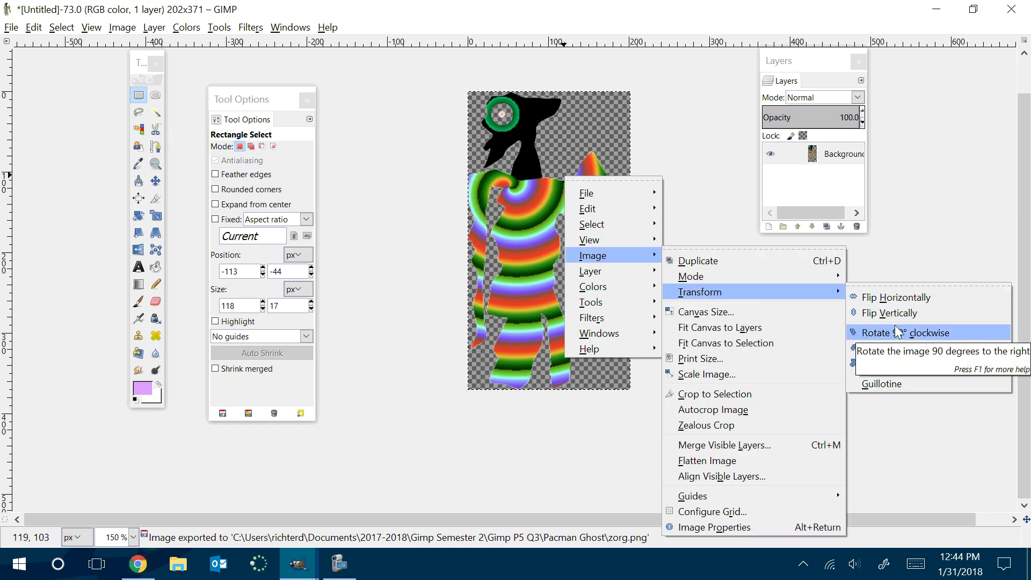
left_click(900, 297)
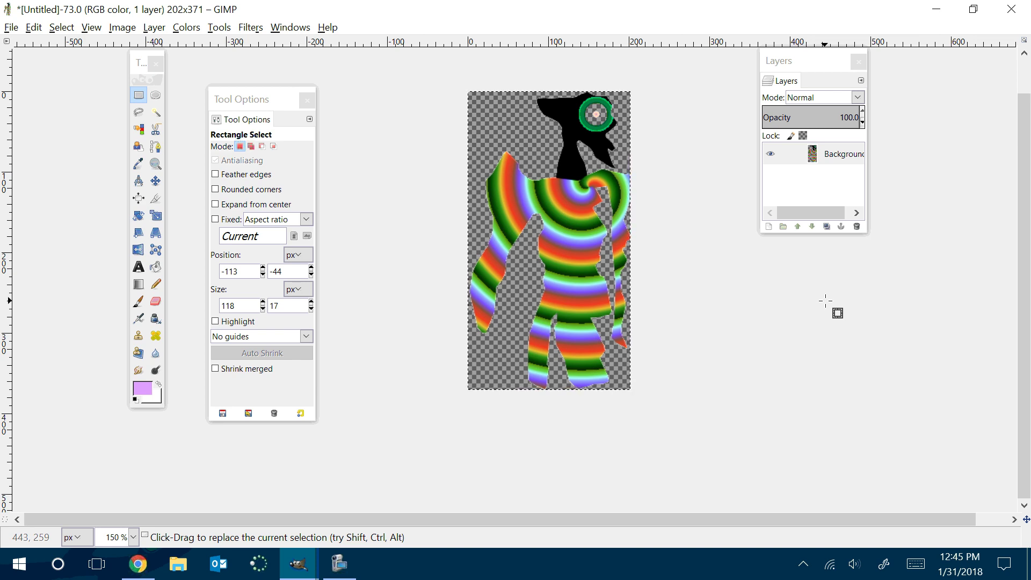
left_click(328, 561)
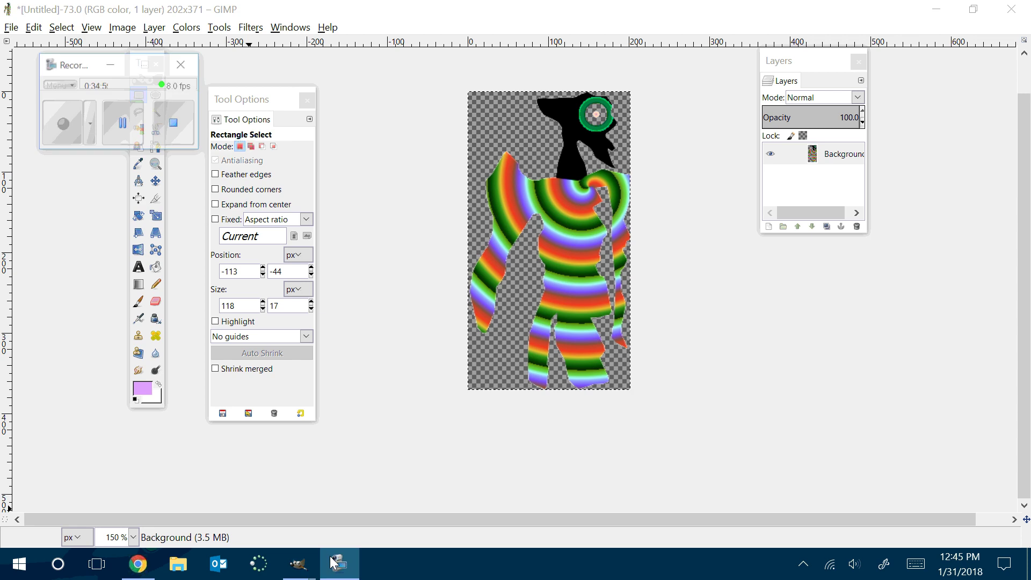